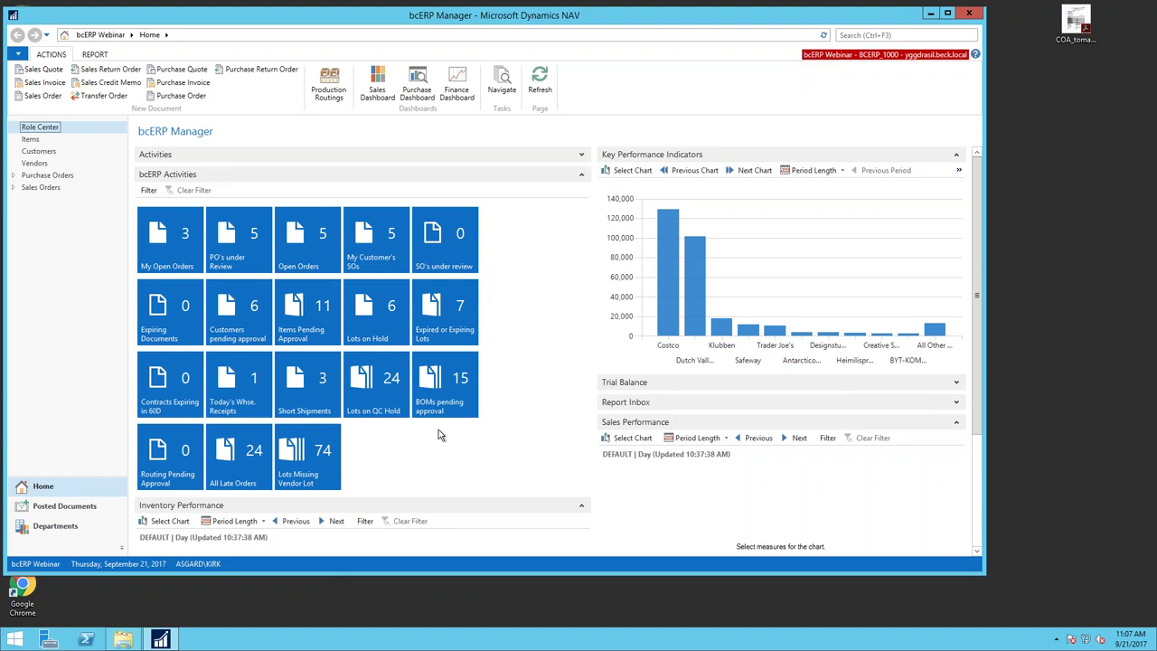
Step: Open the Lots Missing Vendor Lot cue's list and check its advanced filters on Vendor Lot No. and Received Qty., then close the list
{"action": "left_click", "coordinate": [321, 462]}
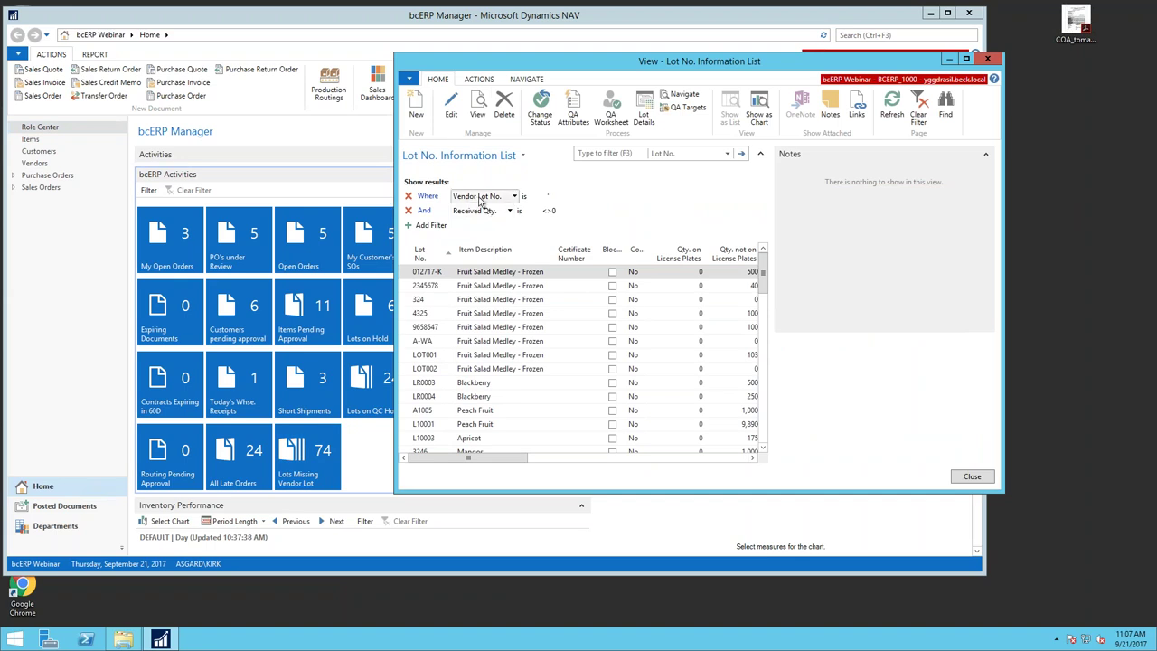
{"action": "left_click", "coordinate": [522, 156]}
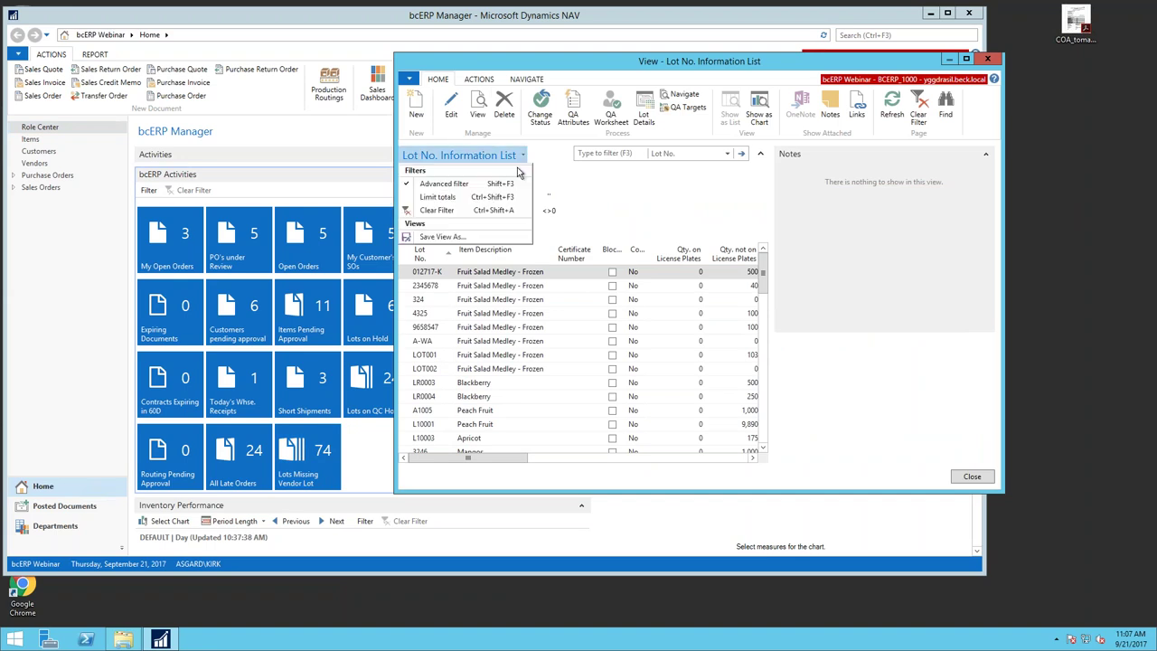
{"action": "left_click", "coordinate": [451, 210]}
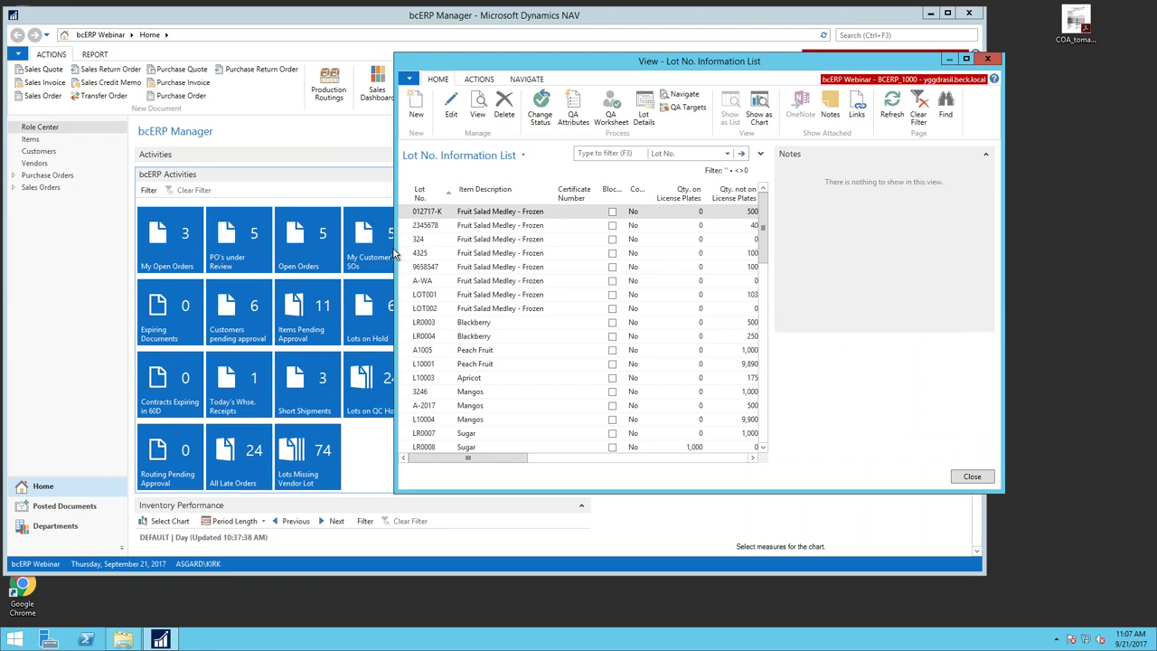
{"action": "left_click_drag", "start_coordinate": [394, 256], "coordinate": [129, 254]}
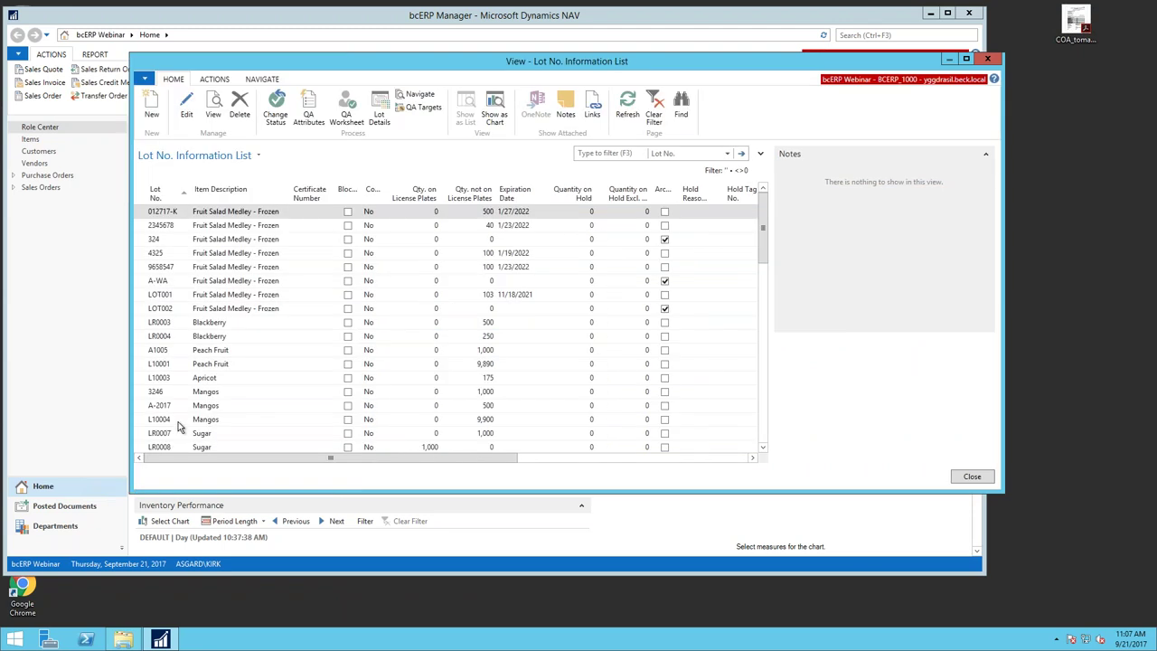
{"action": "left_click", "coordinate": [259, 157]}
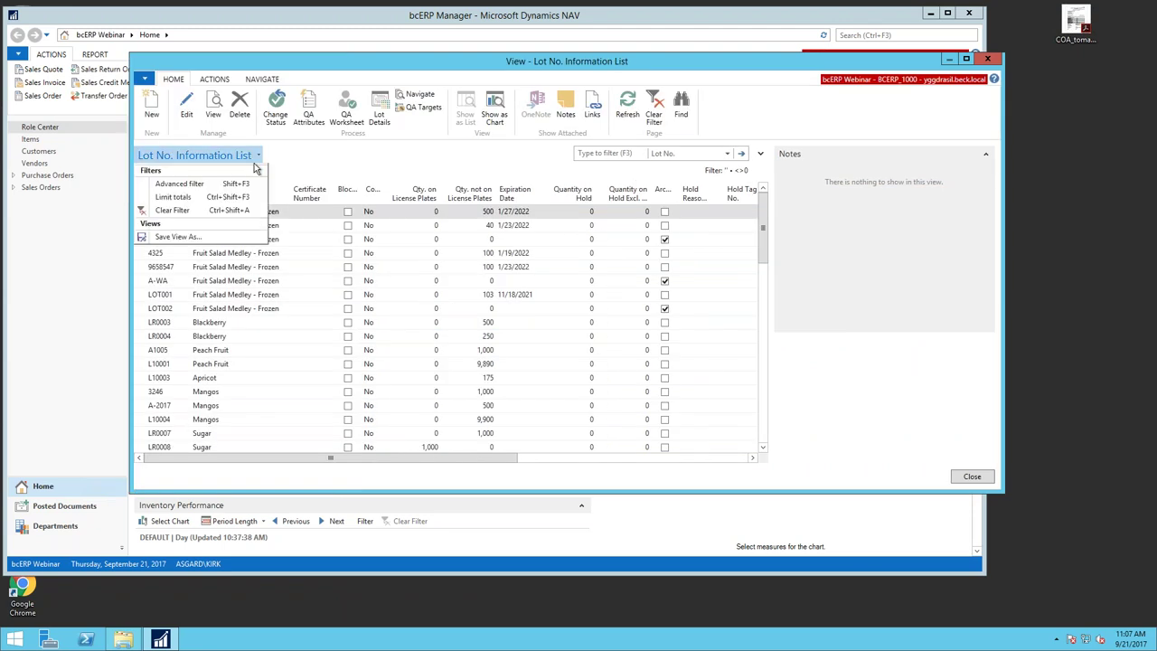
{"action": "left_click", "coordinate": [235, 186]}
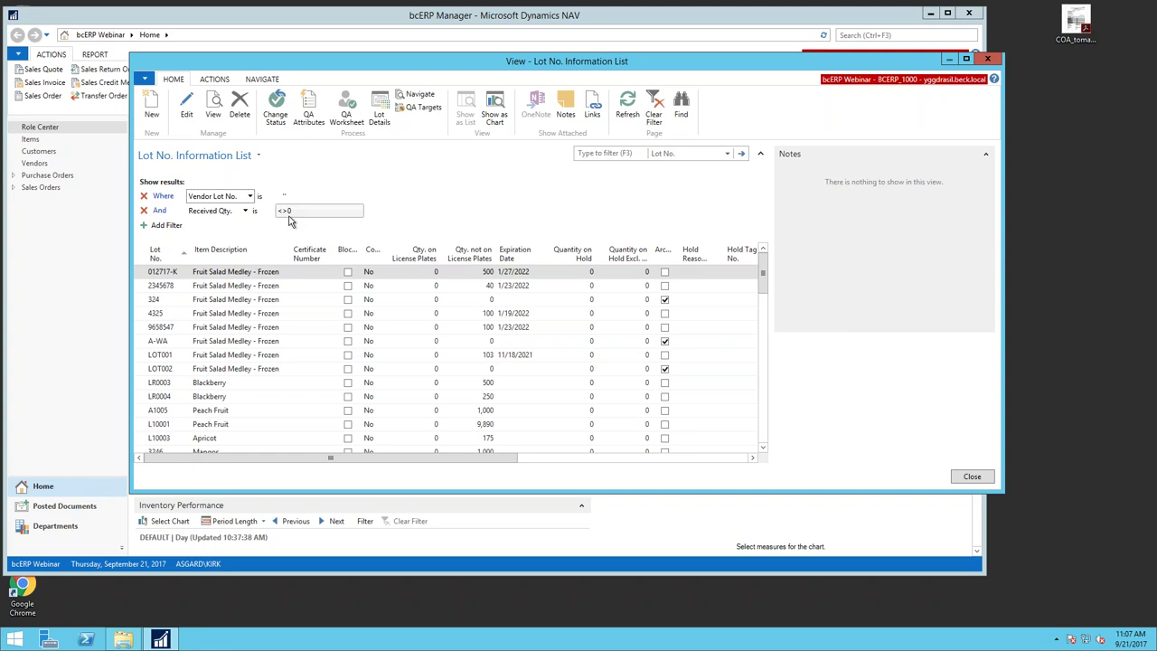
{"action": "left_click", "coordinate": [986, 60]}
Step: Search for "cue", open the Cue Definitions page, and locate the BCERP definition for Lots Missing Vendor Lot
{"action": "type", "text": "cue"}
{"action": "left_click", "coordinate": [720, 63]}
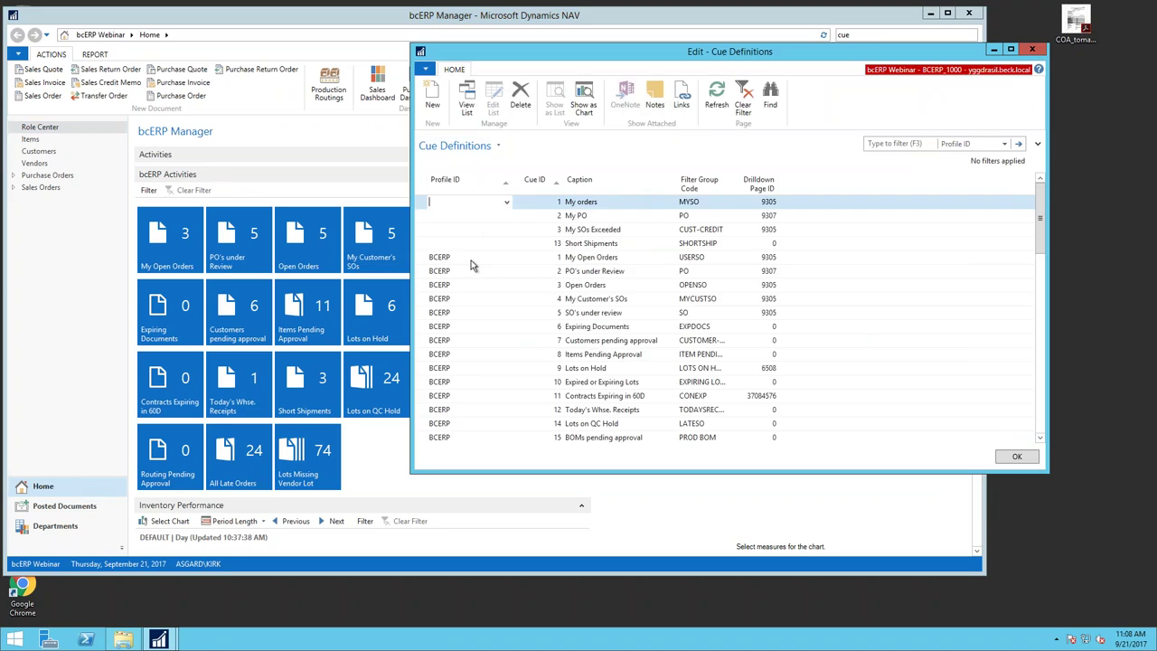
{"action": "scroll", "coordinate": [470, 308], "scroll_direction": "down", "scroll_amount": 3}
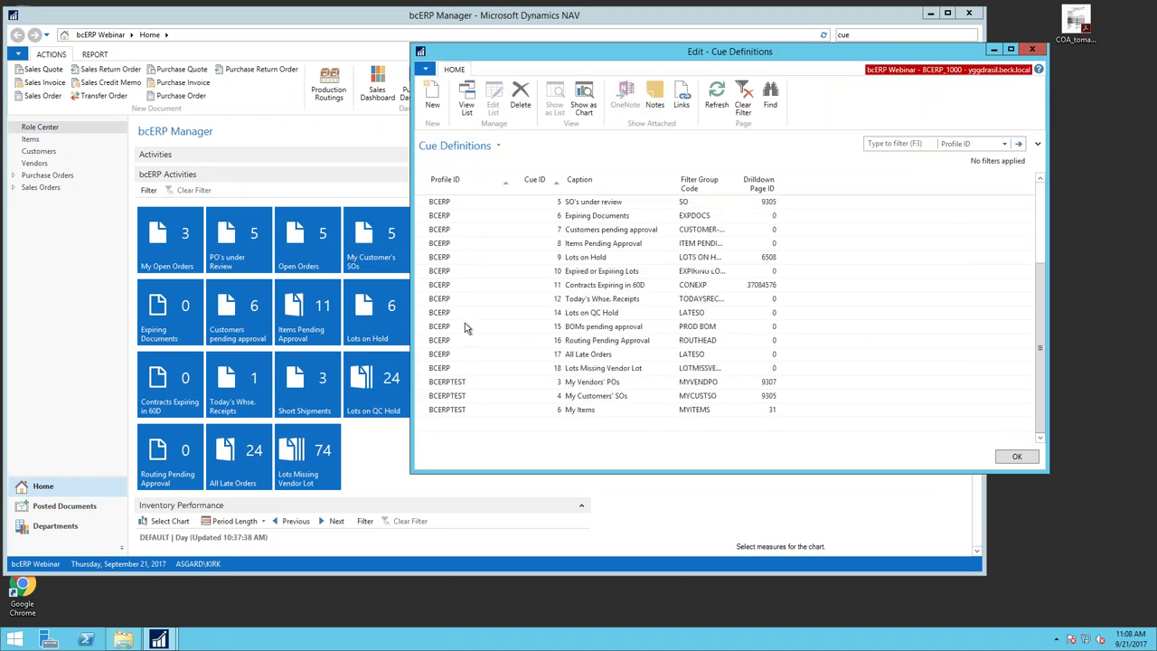
{"action": "left_click", "coordinate": [452, 369]}
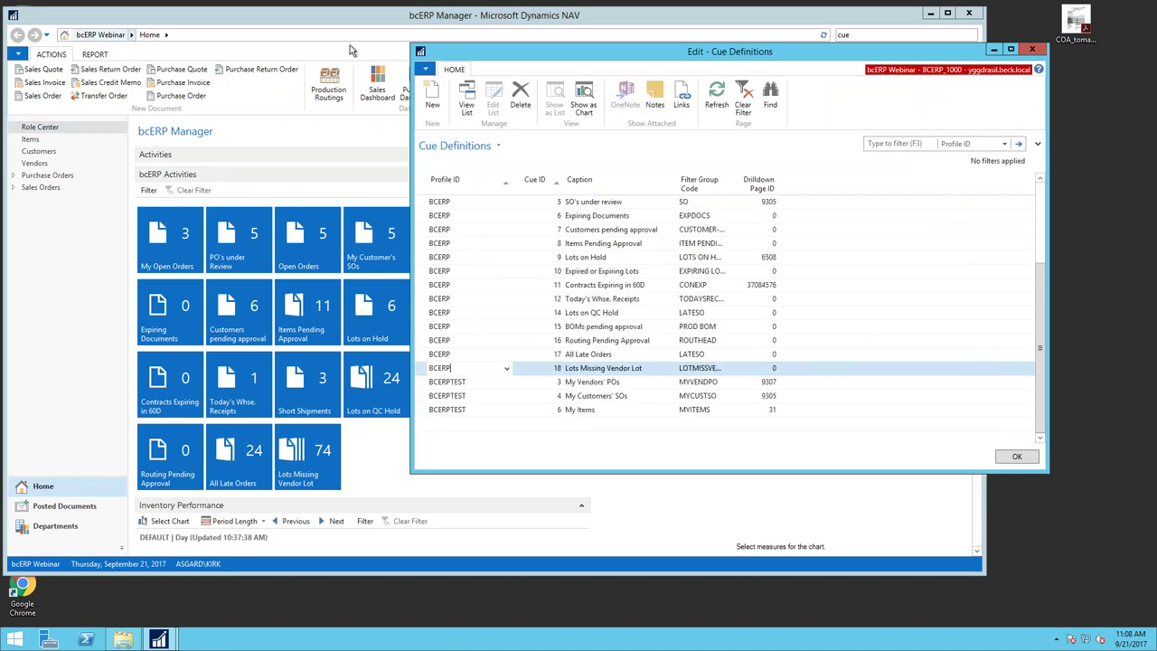
{"action": "left_click_drag", "start_coordinate": [720, 50], "coordinate": [707, 109]}
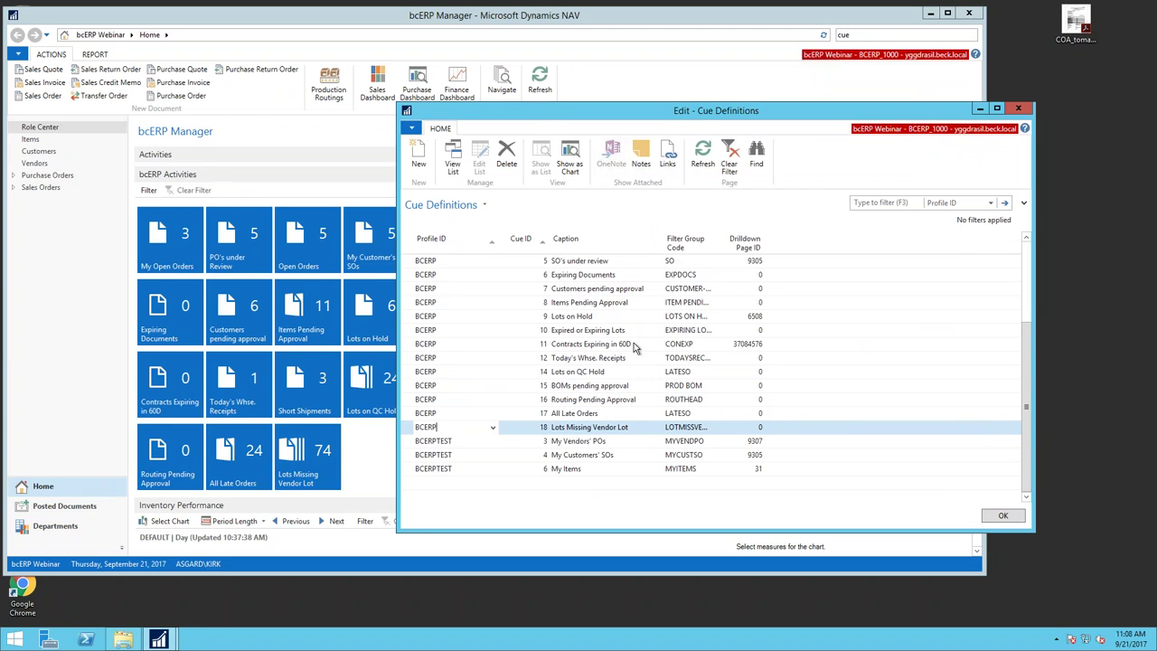
Step: Highlight the BCERP cue definitions from Lots Missing Vendor Lot up to Expired or Expiring Lots
{"action": "left_click", "coordinate": [407, 430]}
{"action": "key", "text": "shift+Up"}
{"action": "key", "text": "shift+Up"}
{"action": "key", "text": "shift+Up"}
{"action": "key", "text": "shift+Up"}
{"action": "key", "text": "shift+Up"}
{"action": "key", "text": "shift+Up"}
{"action": "key", "text": "shift+Up"}
{"action": "key", "text": "shift+Up"}
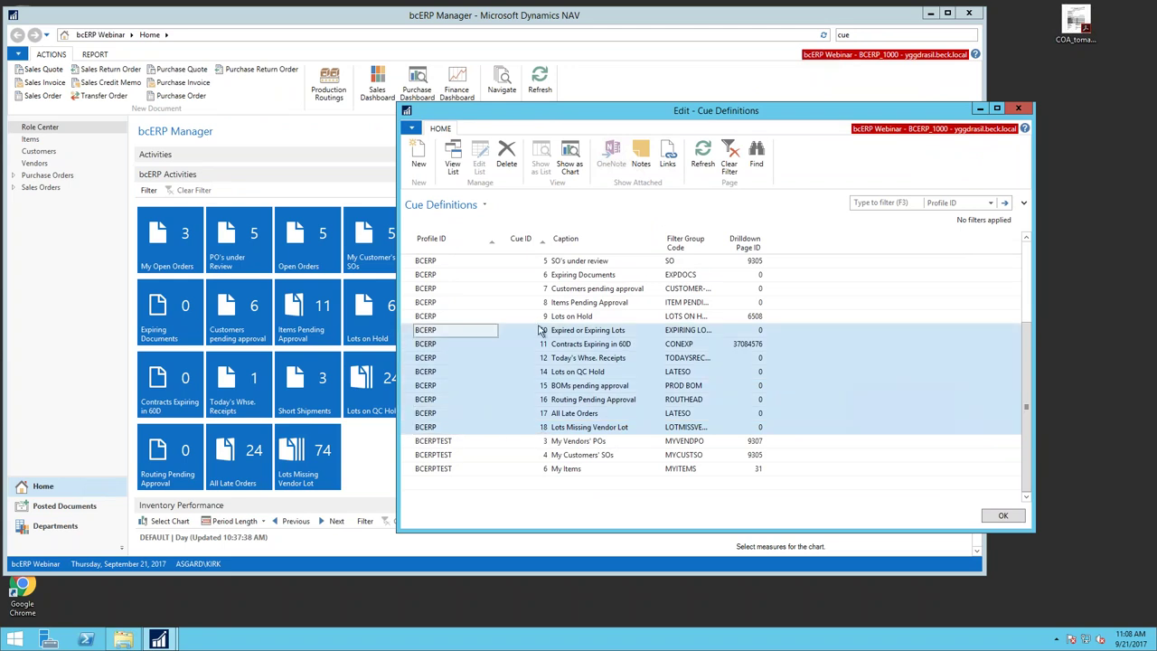
Step: Review the filter group card LOTMISSVENDLOT assigned to the Lots Missing Vendor Lot cue, and close the cue setup windows
{"action": "left_click", "coordinate": [572, 427]}
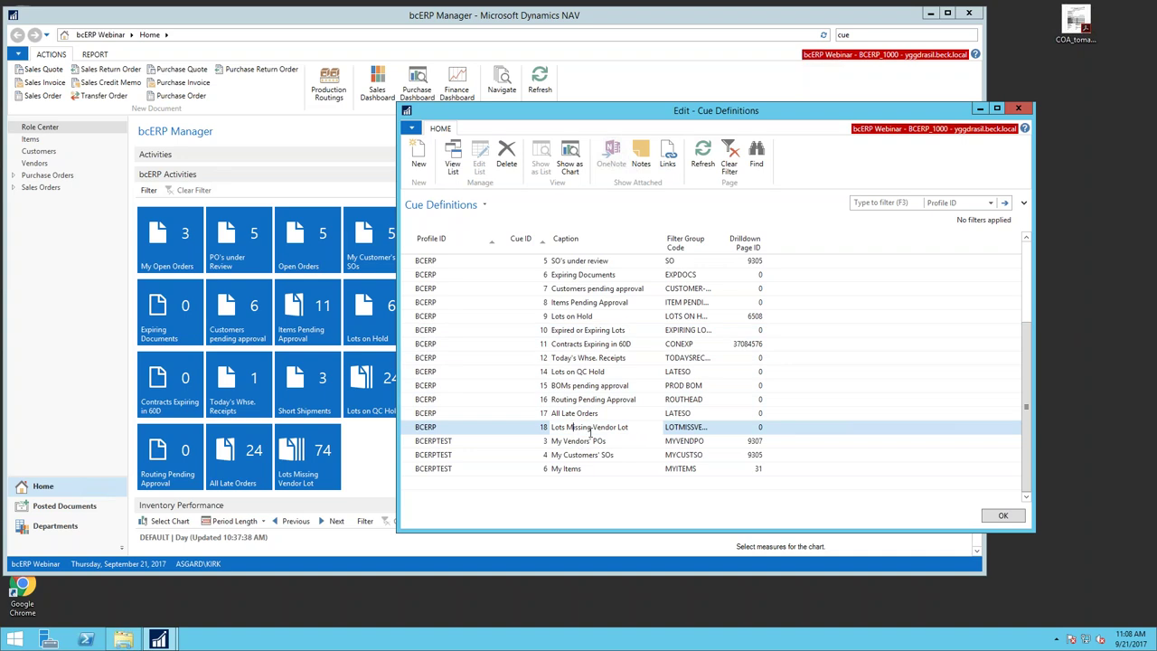
{"action": "left_click", "coordinate": [701, 431]}
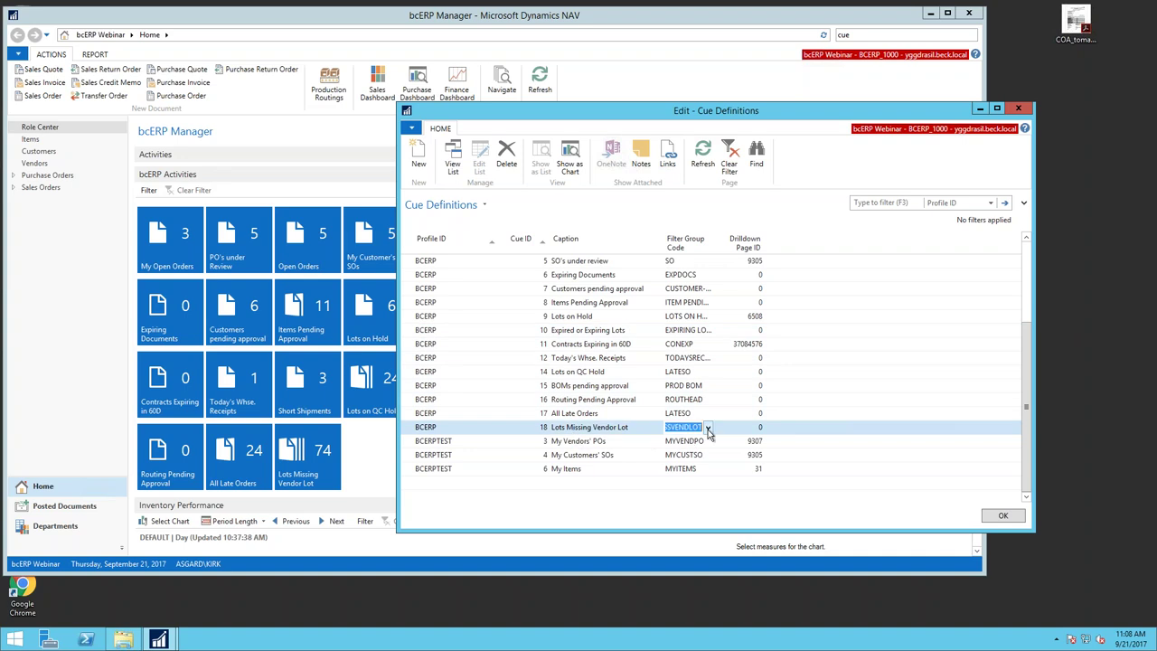
{"action": "left_click", "coordinate": [708, 428]}
{"action": "left_click", "coordinate": [703, 566]}
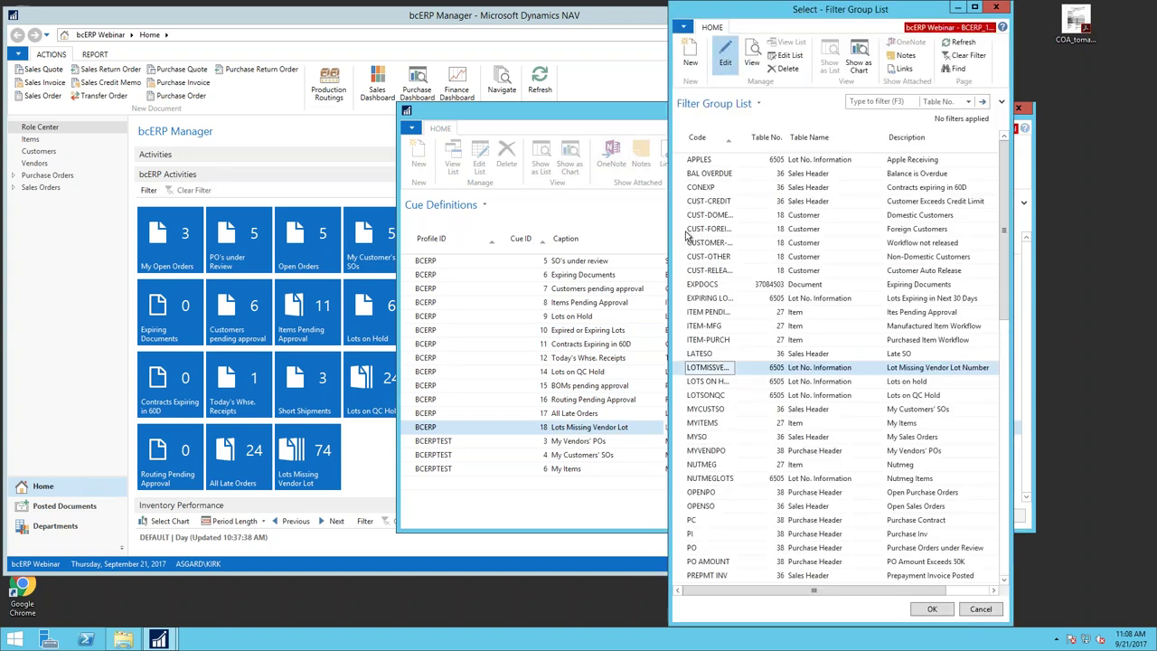
{"action": "key", "text": "ctrl+shift+e"}
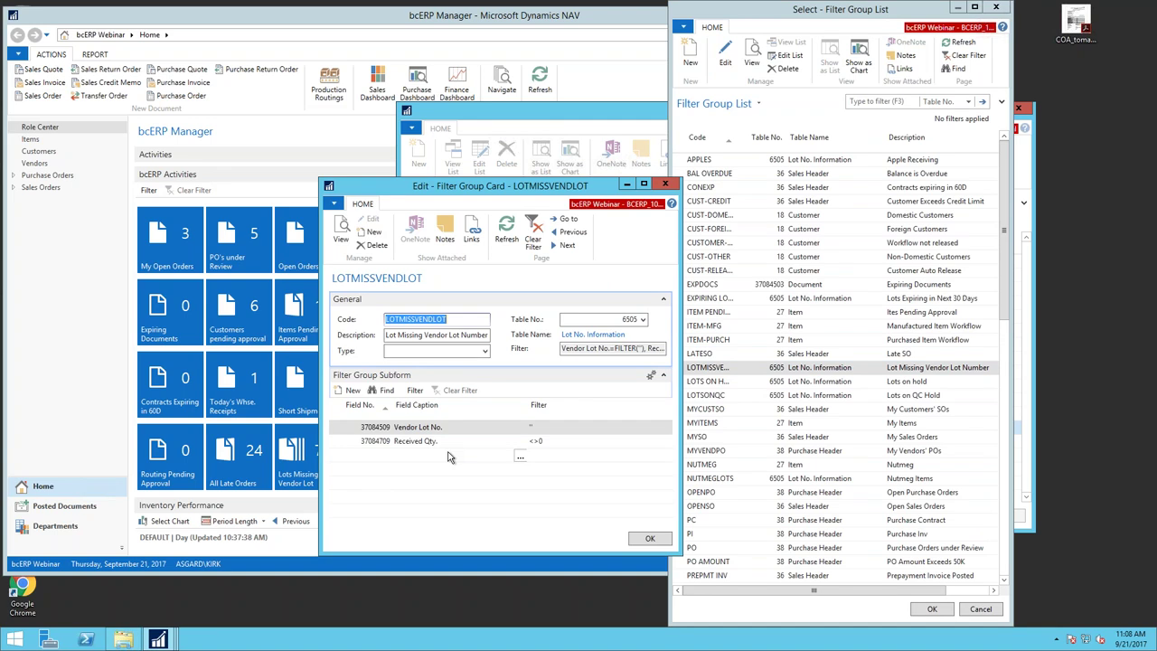
{"action": "left_click", "coordinate": [665, 184]}
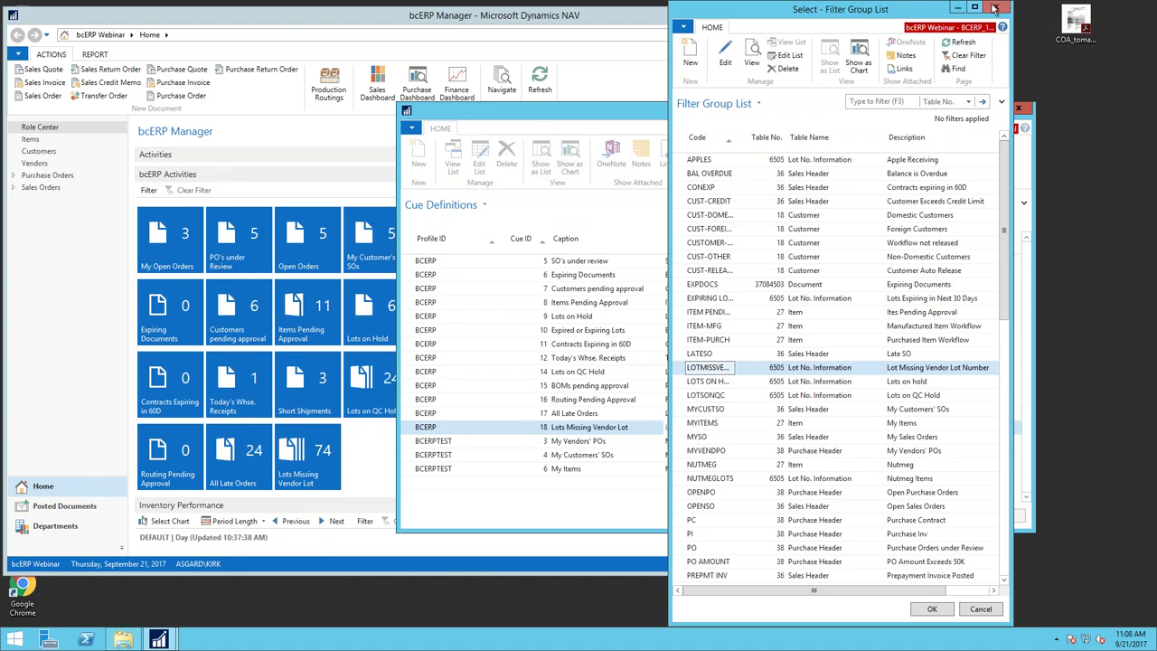
{"action": "left_click", "coordinate": [994, 8]}
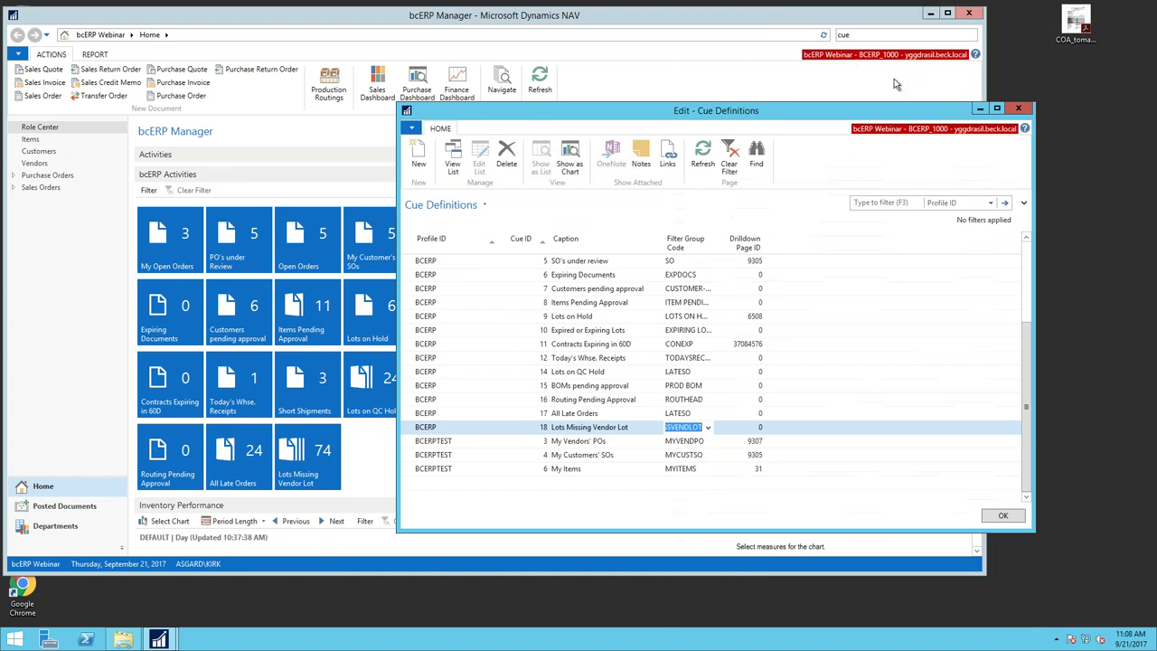
{"action": "left_click", "coordinate": [1018, 109]}
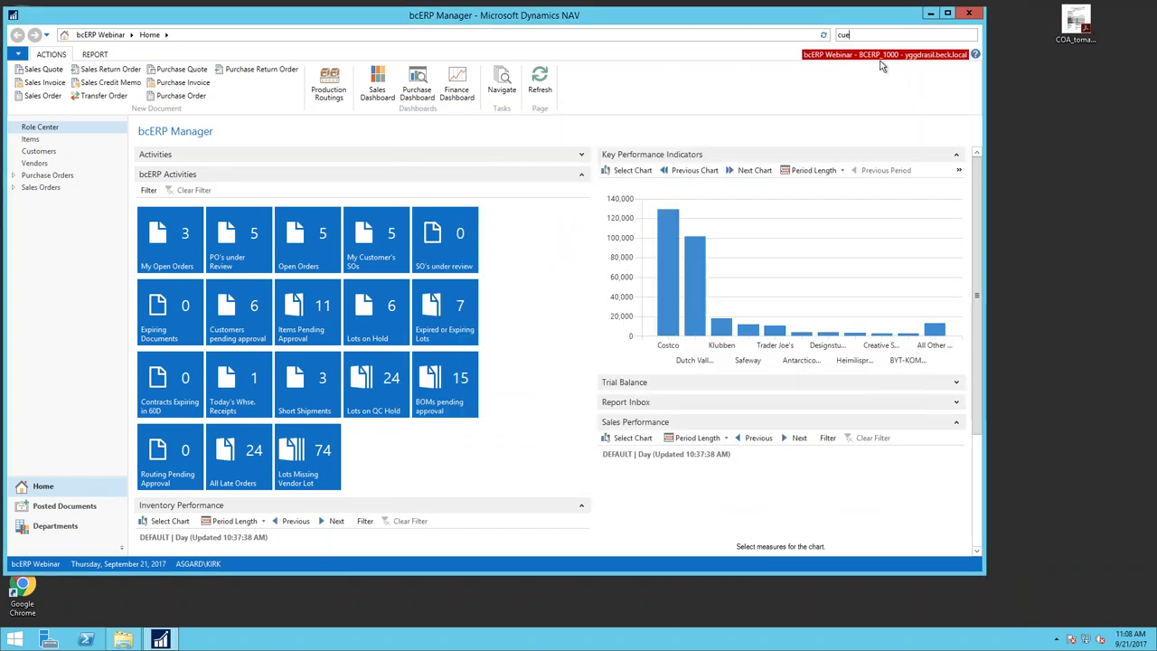
Step: Open the item card of 10150 Tomatoes Raw from the Items list and collapse its Replenishment section
{"action": "left_click", "coordinate": [31, 141]}
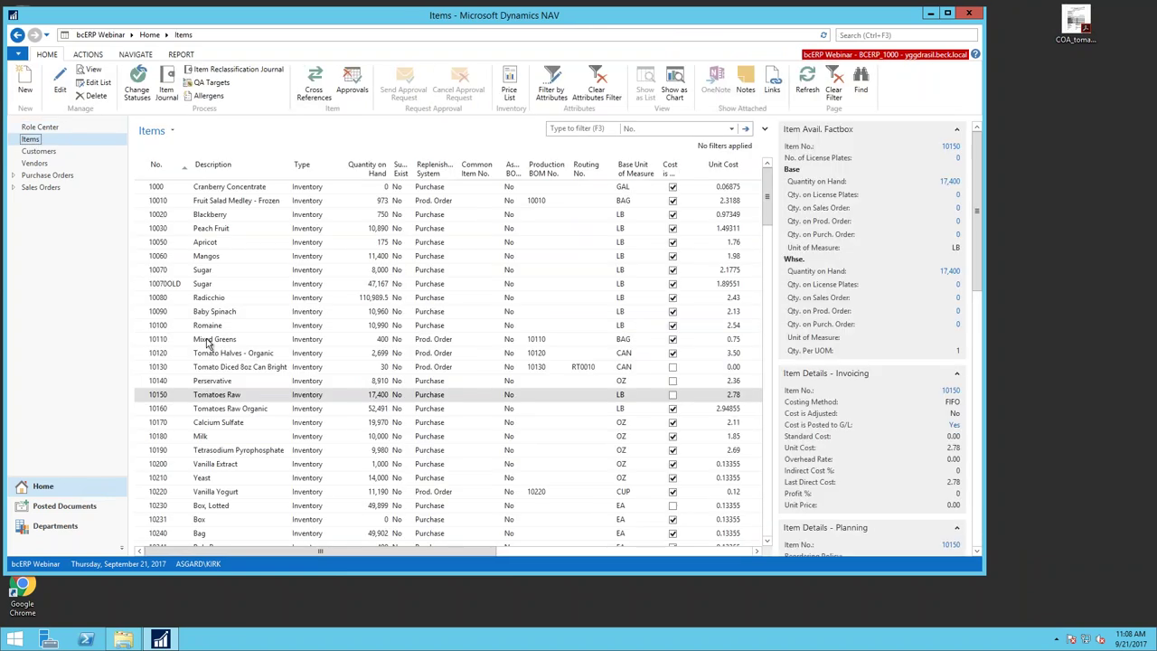
{"action": "left_click", "coordinate": [202, 398]}
{"action": "double_click", "coordinate": [204, 398]}
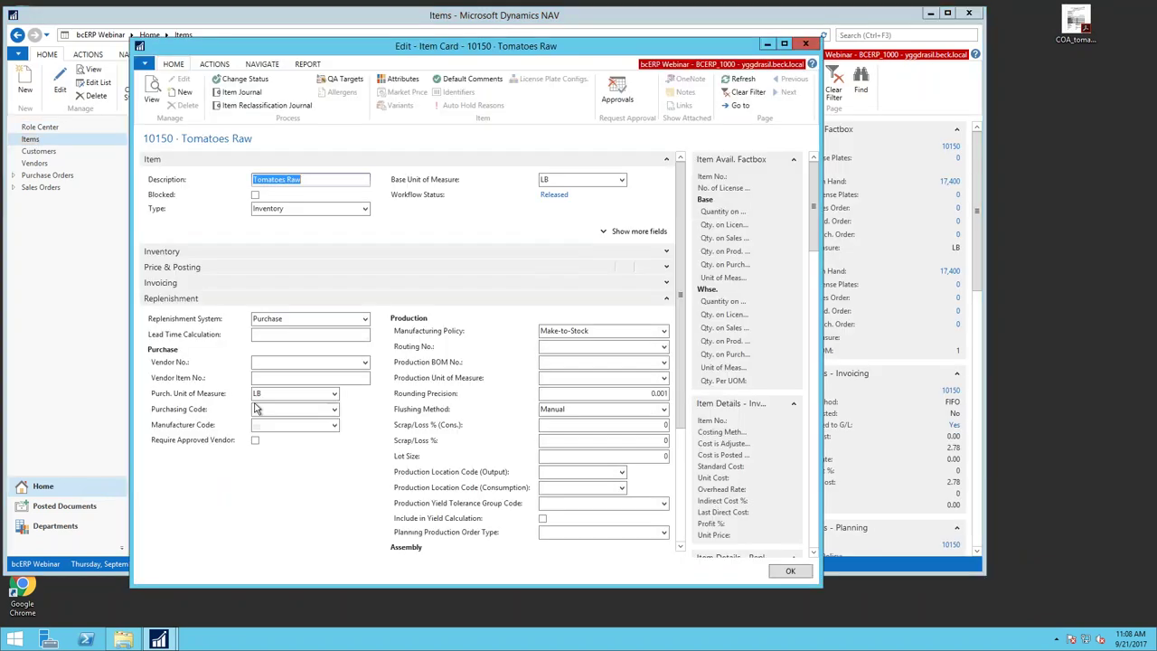
{"action": "left_click", "coordinate": [666, 298]}
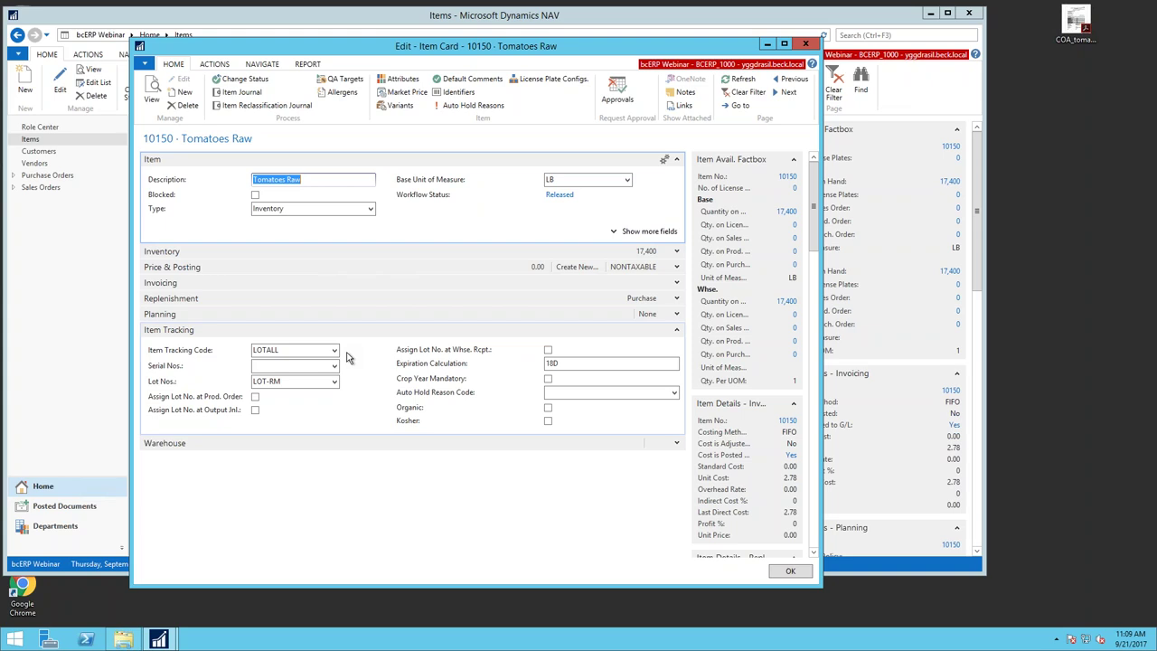
Step: Examine the item's tracking code, lot number series, expiration calculation and auto hold reason code
{"action": "left_click", "coordinate": [315, 351]}
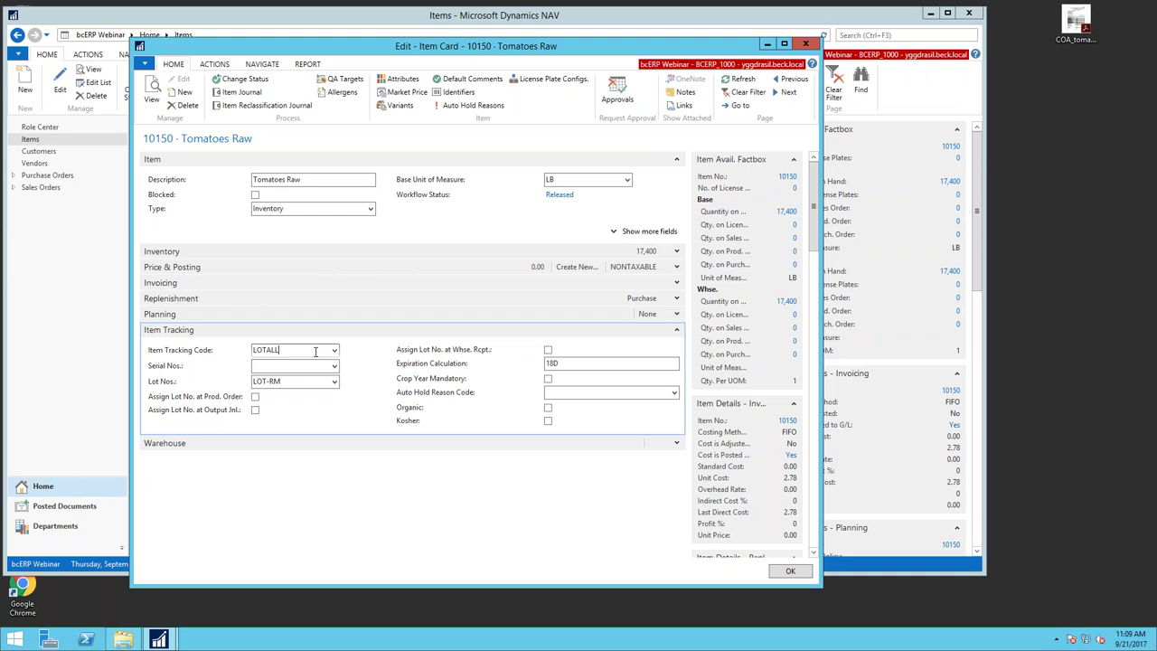
{"action": "left_click_drag", "start_coordinate": [301, 351], "coordinate": [246, 349]}
{"action": "left_click", "coordinate": [289, 382]}
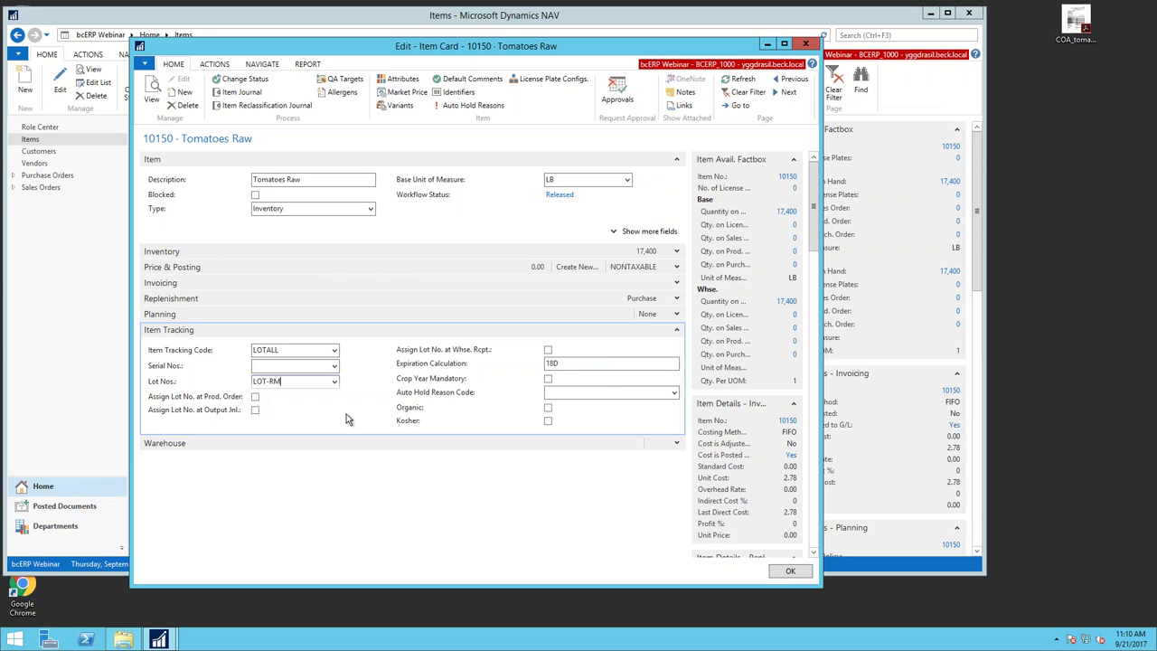
{"action": "left_click", "coordinate": [583, 366]}
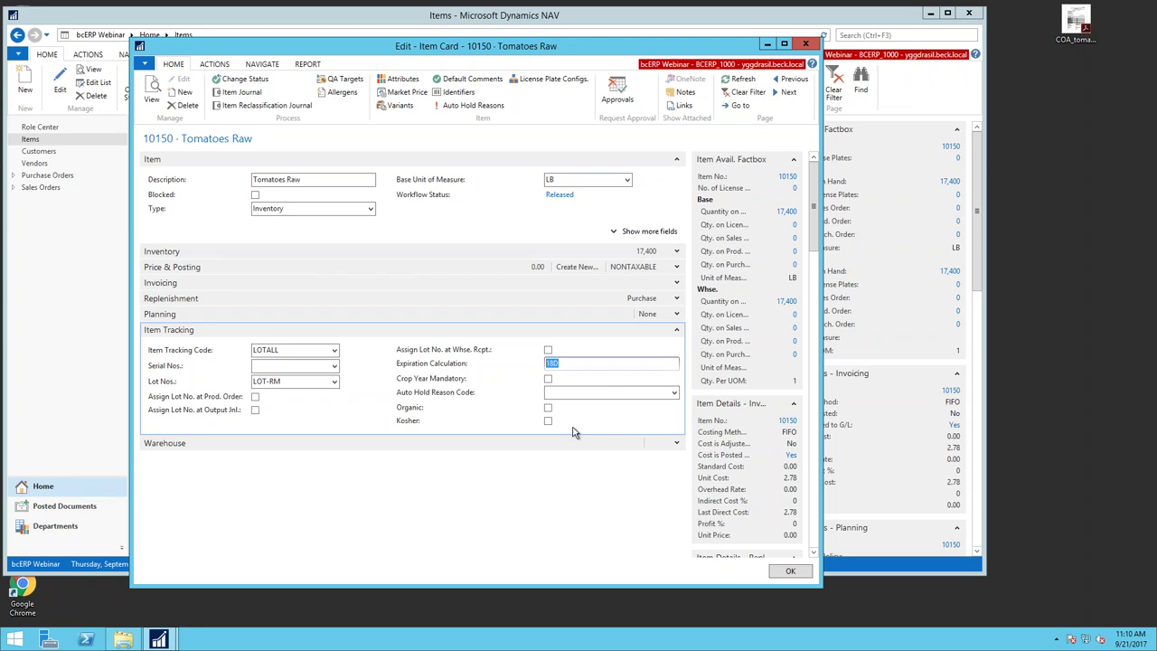
{"action": "left_click", "coordinate": [562, 391]}
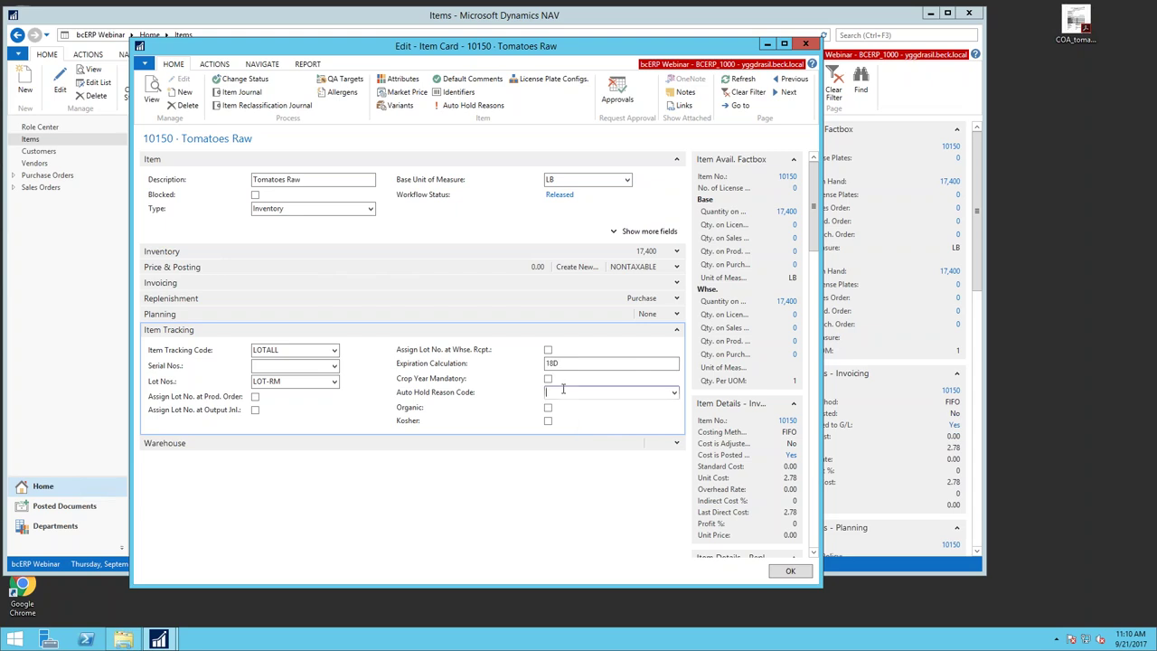
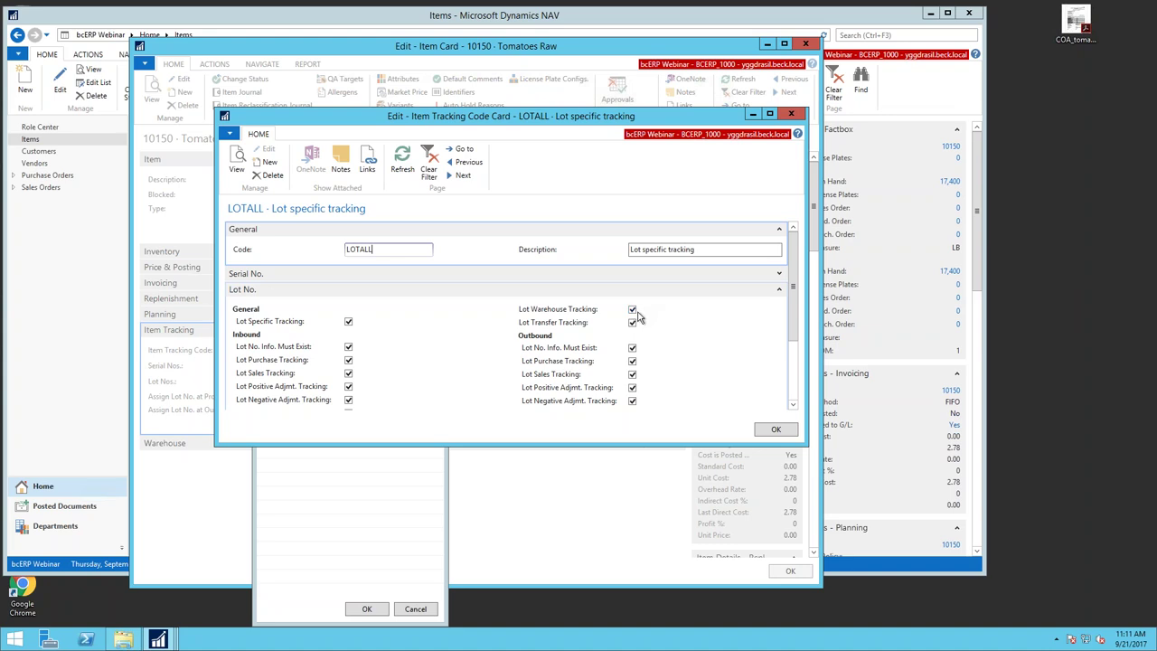
Step: Review the lot tracking and miscellaneous settings of item tracking code LOTALL, and close the code and item cards
{"action": "left_click", "coordinate": [792, 404]}
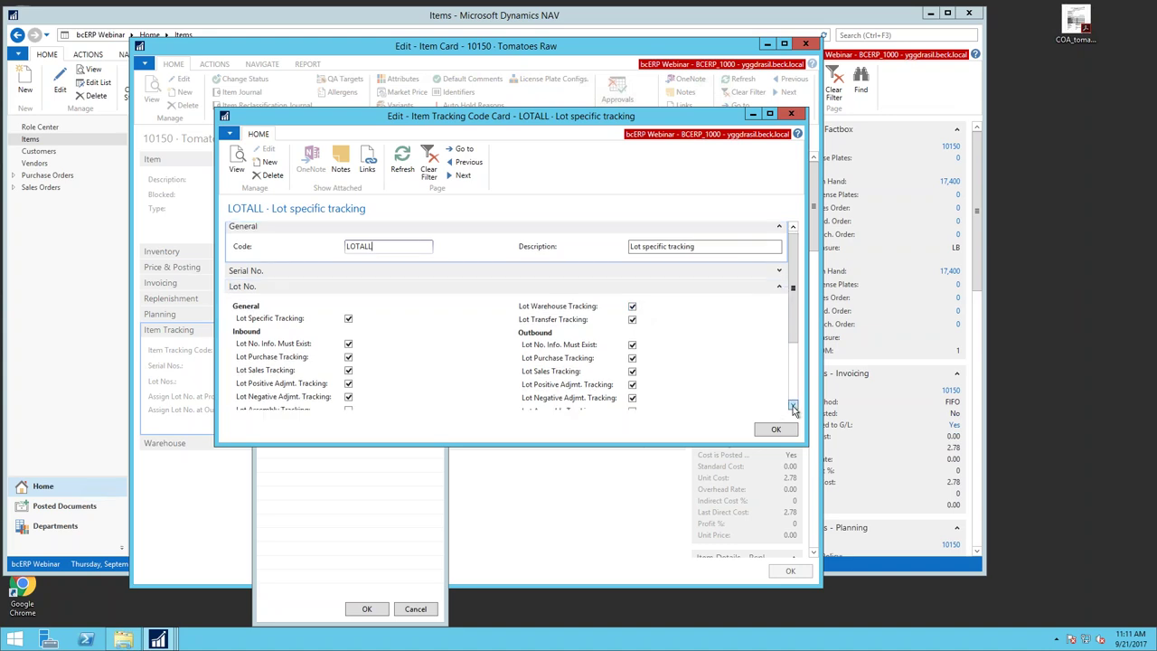
{"action": "scroll", "coordinate": [734, 382], "scroll_direction": "down", "scroll_amount": 3}
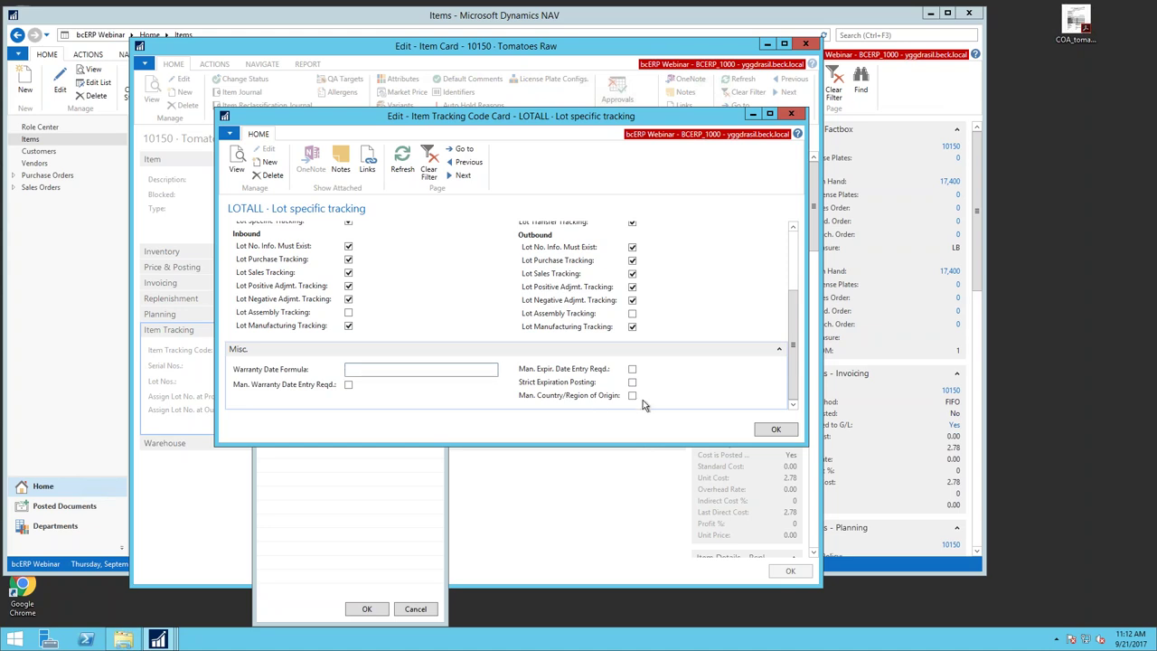
{"action": "left_click", "coordinate": [790, 113]}
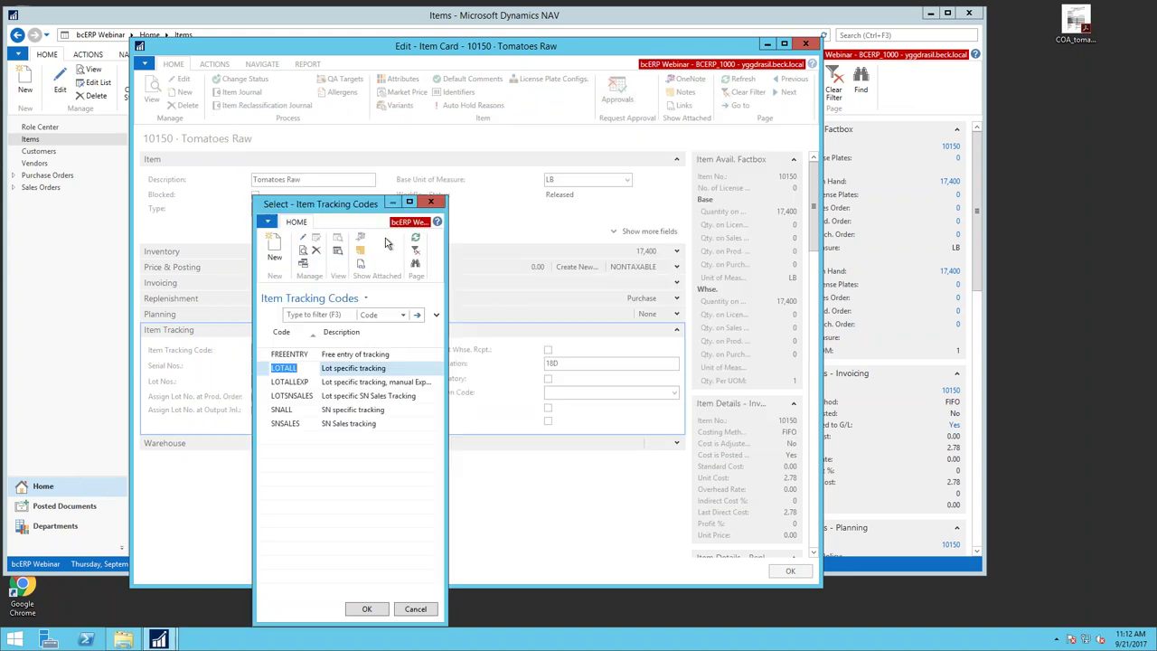
{"action": "key", "text": "Return"}
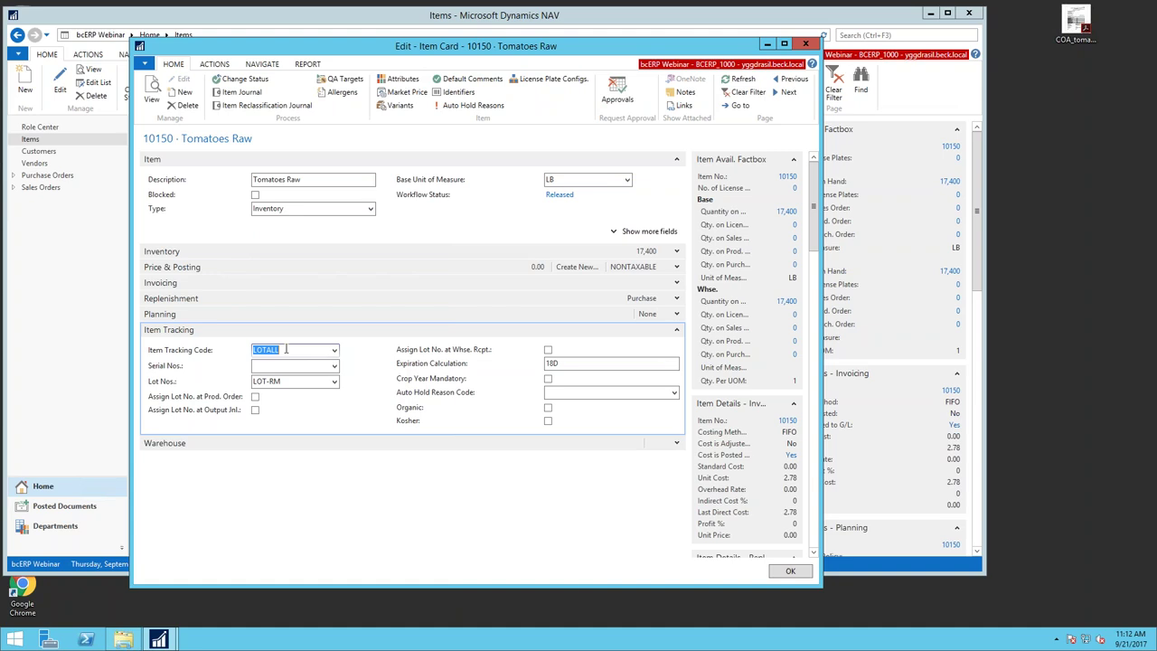
{"action": "left_click", "coordinate": [805, 43]}
Step: Search for "lot in" and open the Lot No. Information list
{"action": "left_click", "coordinate": [845, 34]}
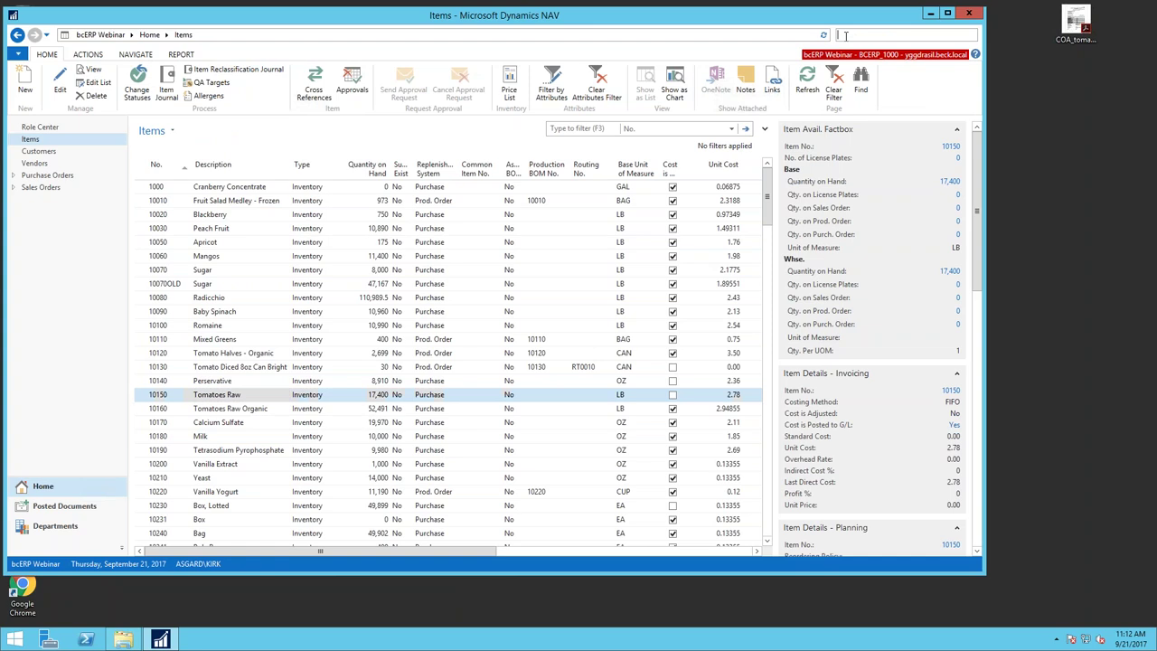
{"action": "type", "text": "lot in"}
{"action": "left_click", "coordinate": [746, 52]}
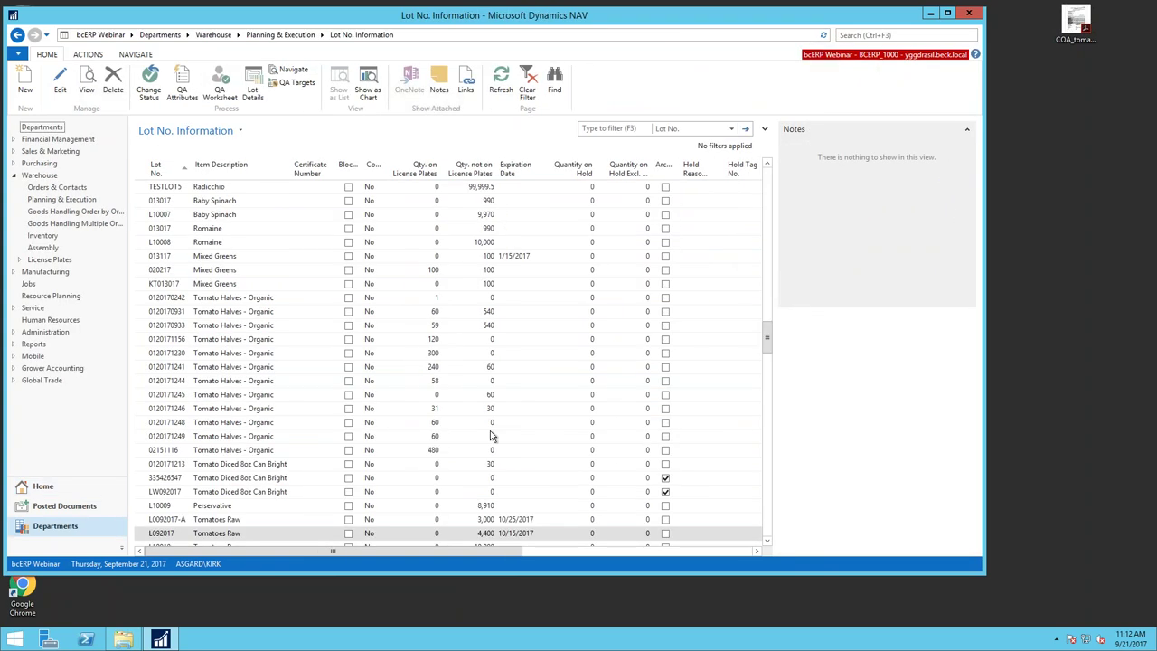
Step: Open the information card of Tomatoes Raw lot L092017 and review its general, inventory and grower details
{"action": "double_click", "coordinate": [167, 532]}
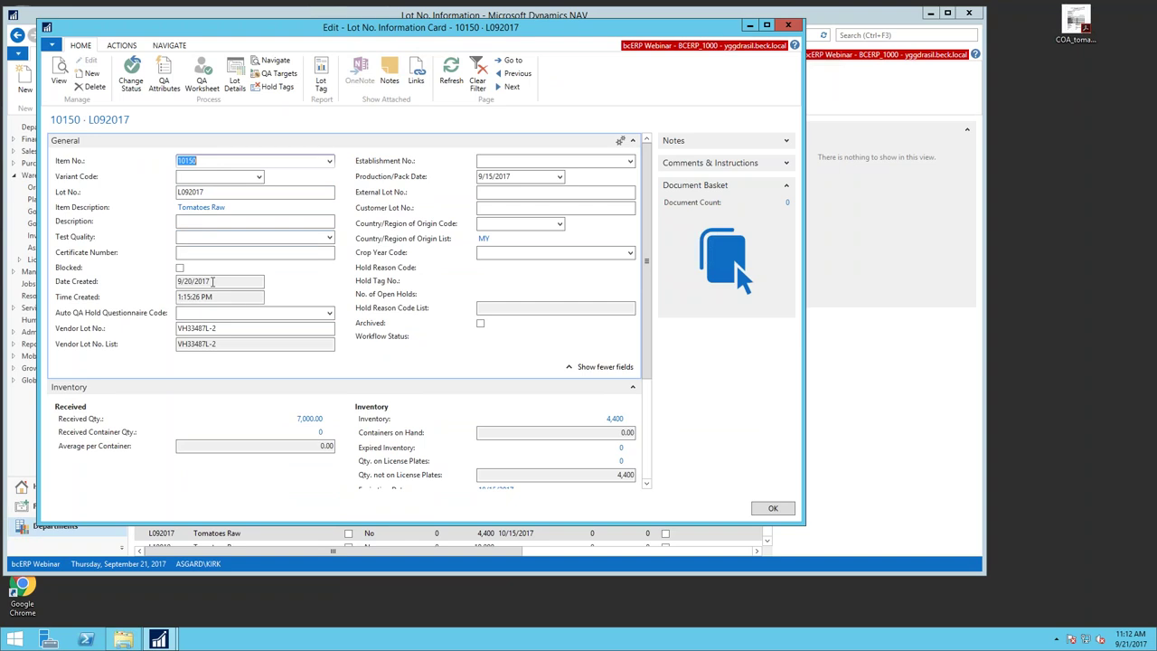
{"action": "left_click", "coordinate": [223, 333]}
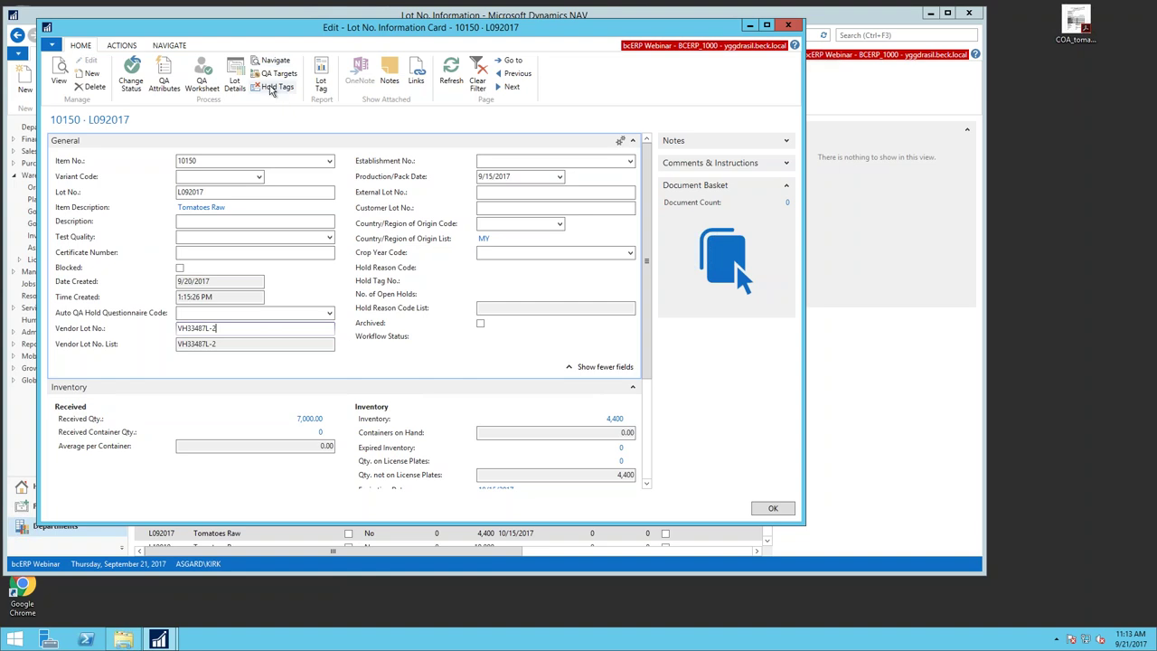
{"action": "left_click", "coordinate": [129, 48]}
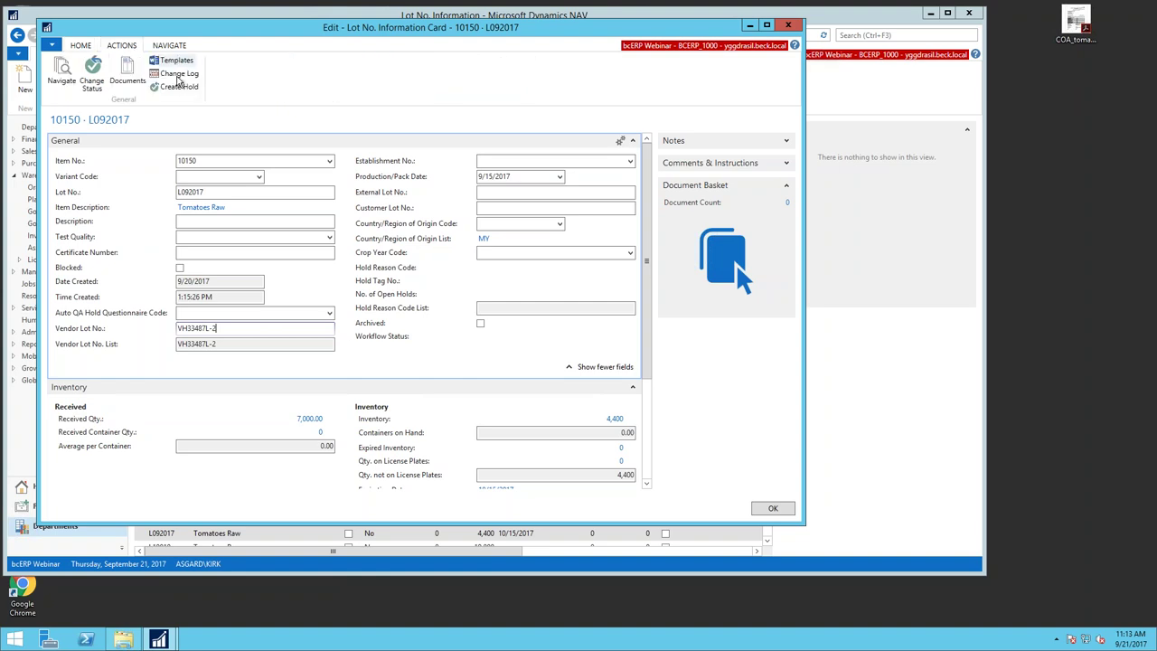
{"action": "left_click", "coordinate": [172, 86]}
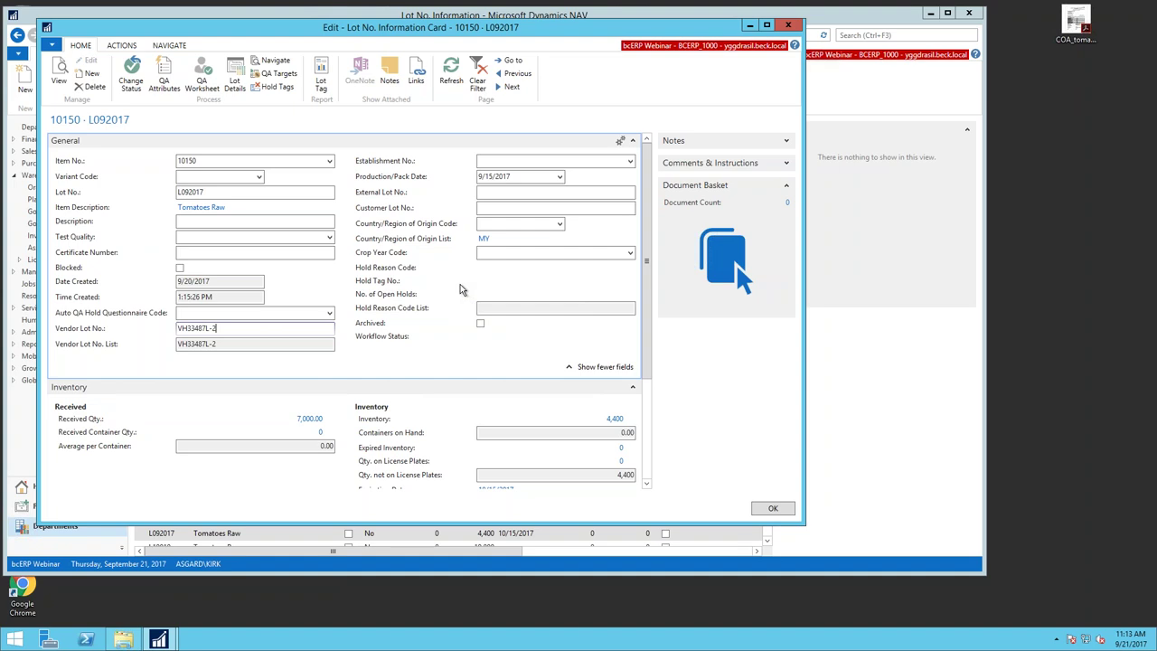
{"action": "scroll", "coordinate": [463, 289], "scroll_direction": "down", "scroll_amount": 3}
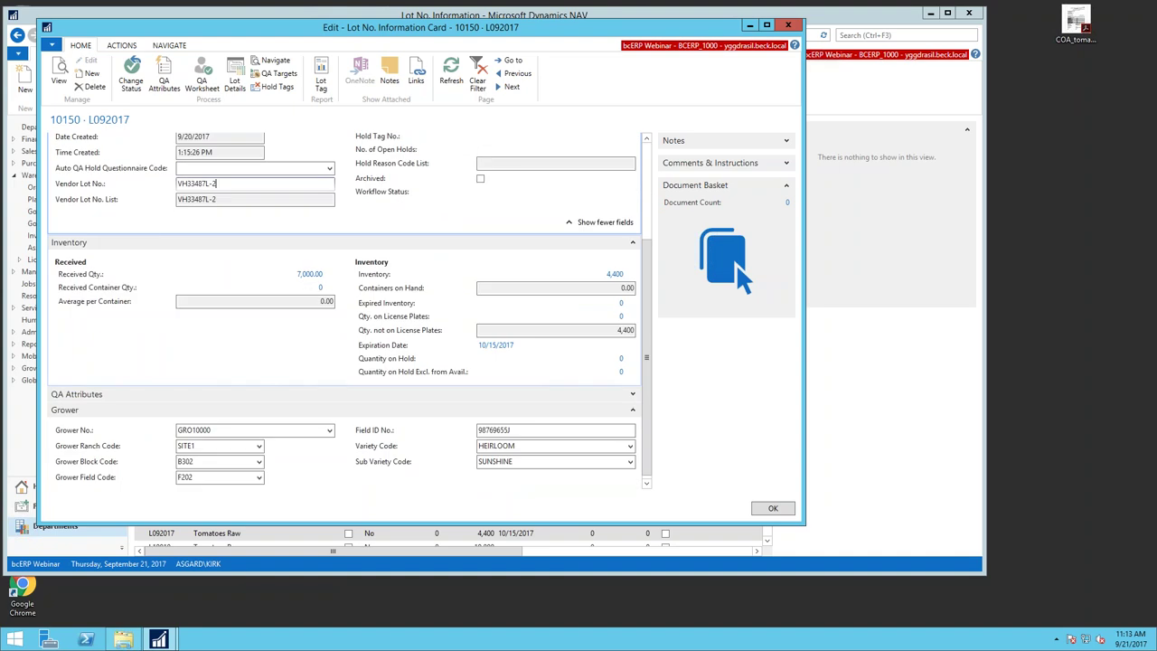
{"action": "scroll", "coordinate": [459, 378], "scroll_direction": "down", "scroll_amount": 1}
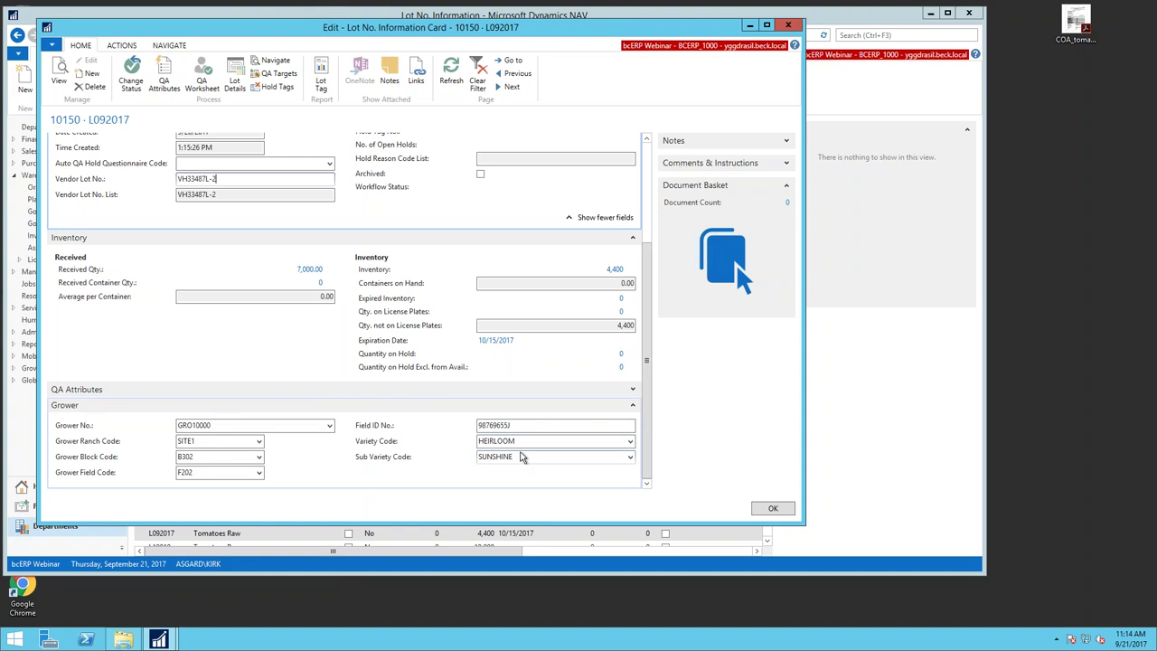
{"action": "scroll", "coordinate": [426, 369], "scroll_direction": "up", "scroll_amount": 3}
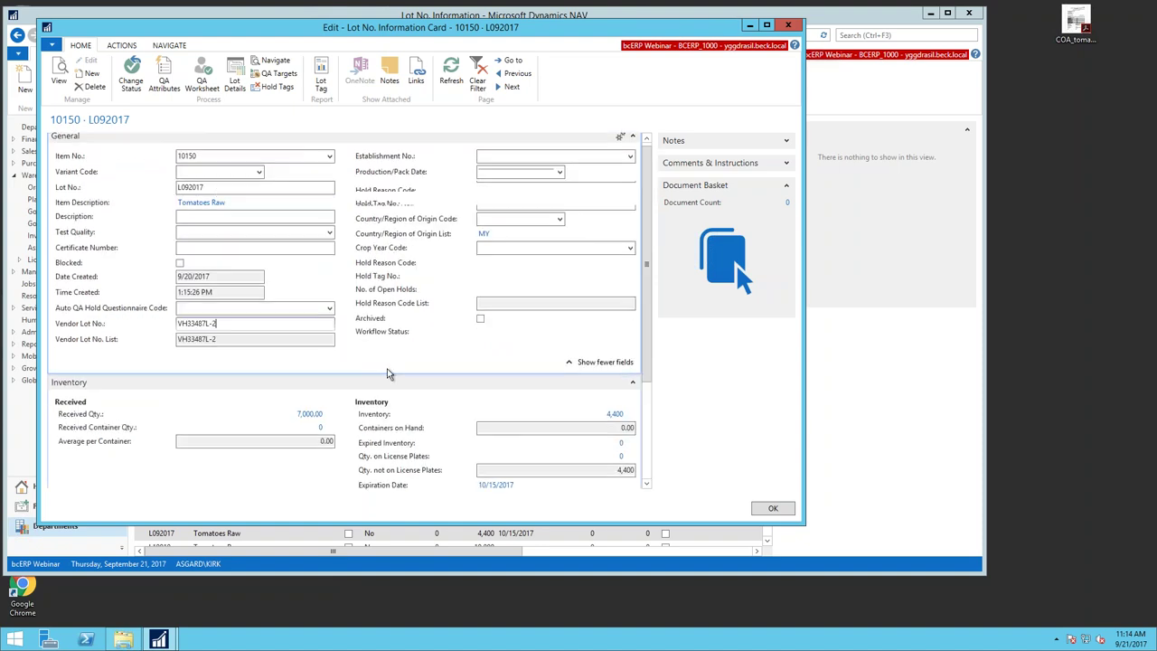
Step: Open the lot's change log, compare the old and new values of both vendor lot entries, and close the log
{"action": "left_click", "coordinate": [190, 191]}
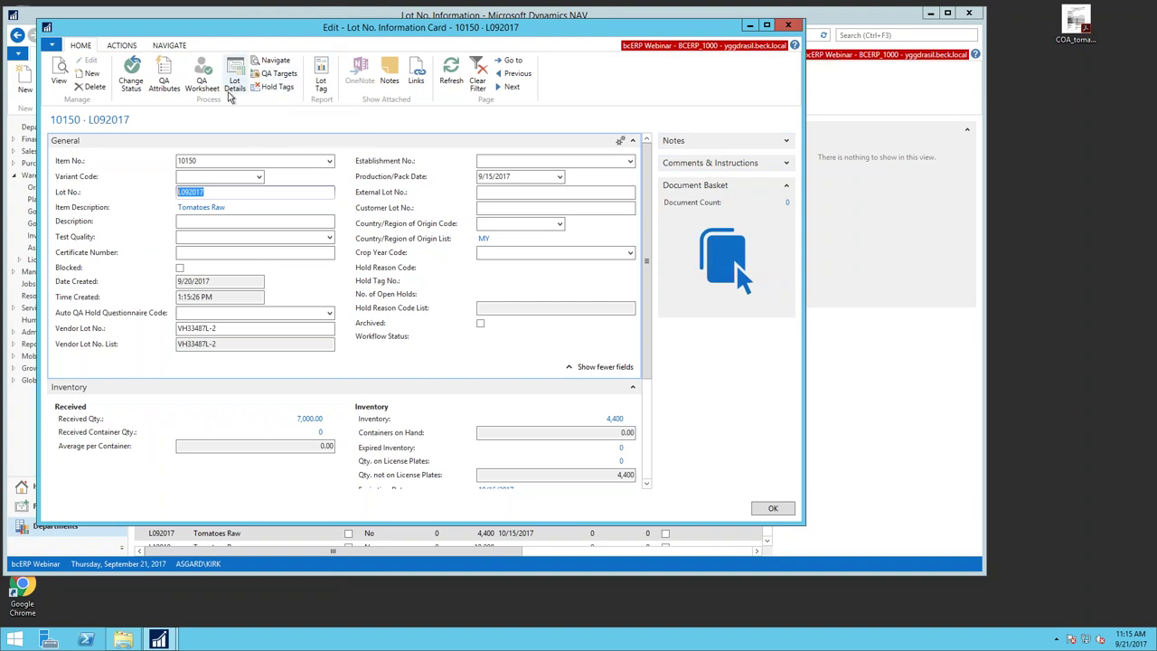
{"action": "left_click", "coordinate": [171, 46]}
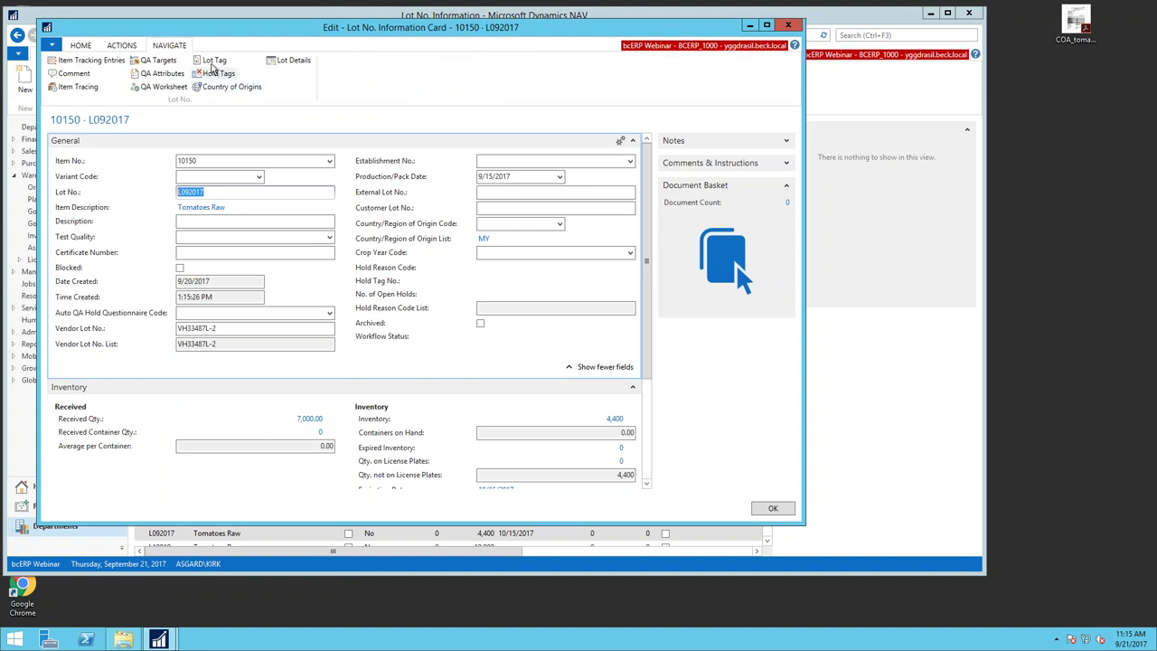
{"action": "left_click", "coordinate": [121, 45]}
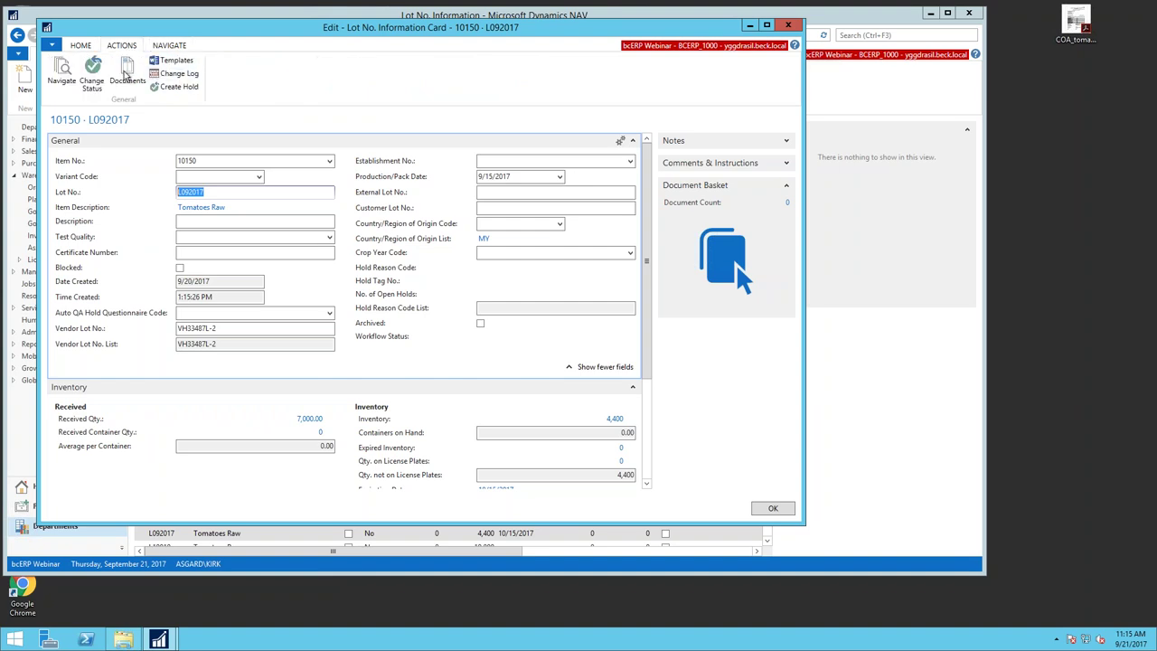
{"action": "left_click", "coordinate": [178, 73]}
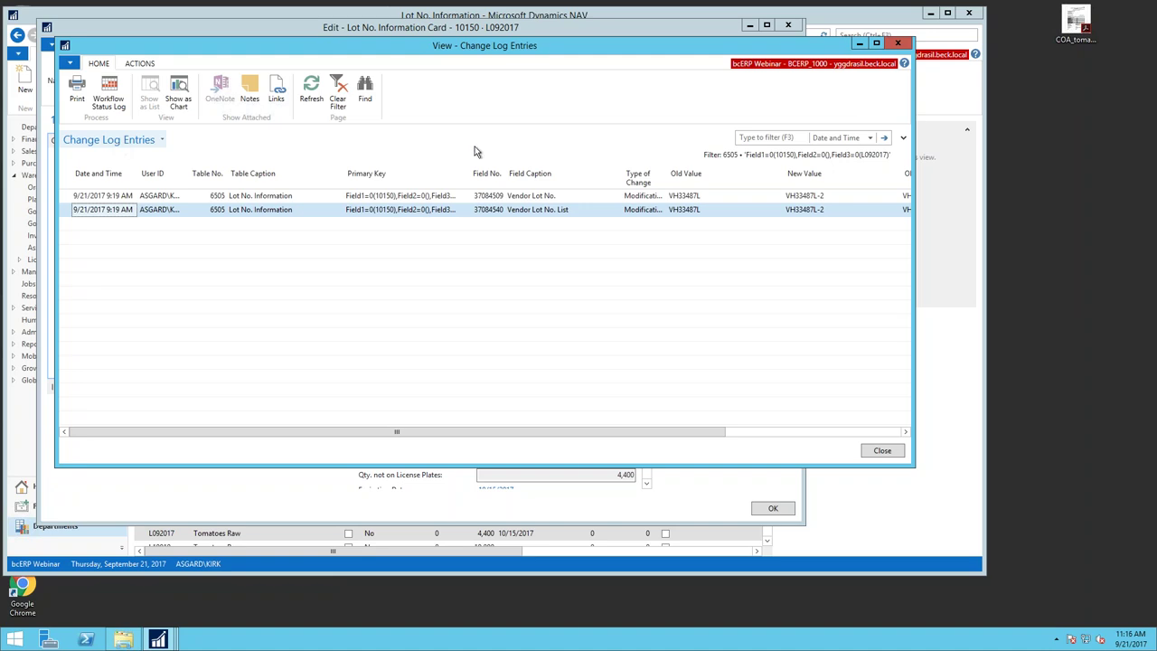
{"action": "left_click", "coordinate": [710, 199]}
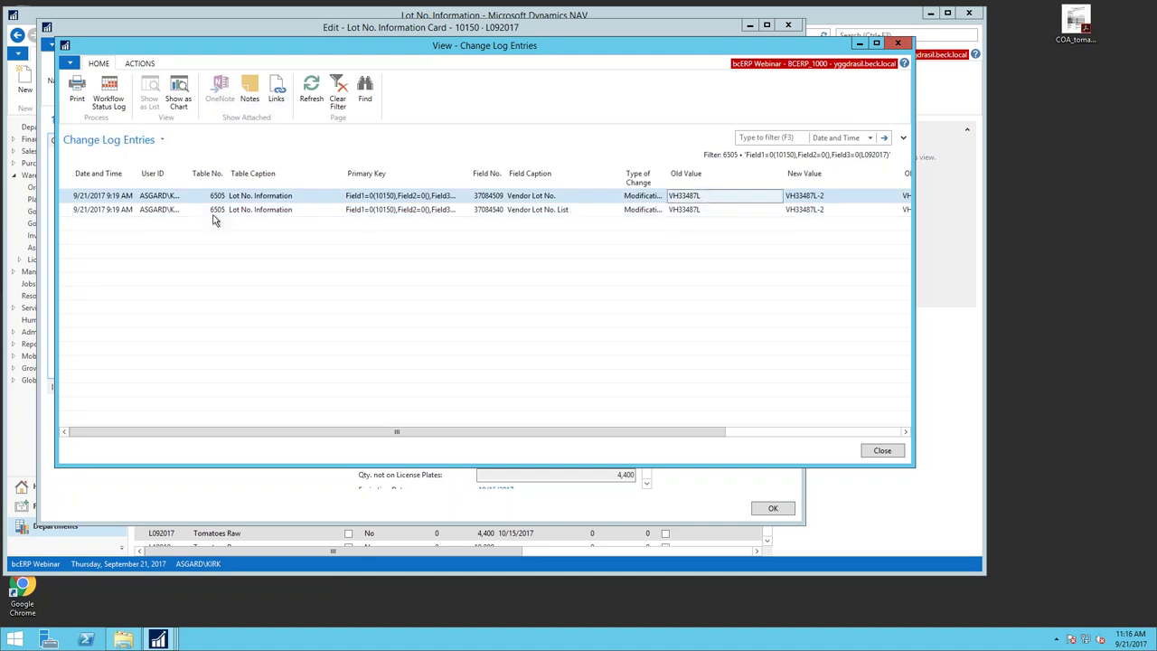
{"action": "left_click", "coordinate": [703, 212]}
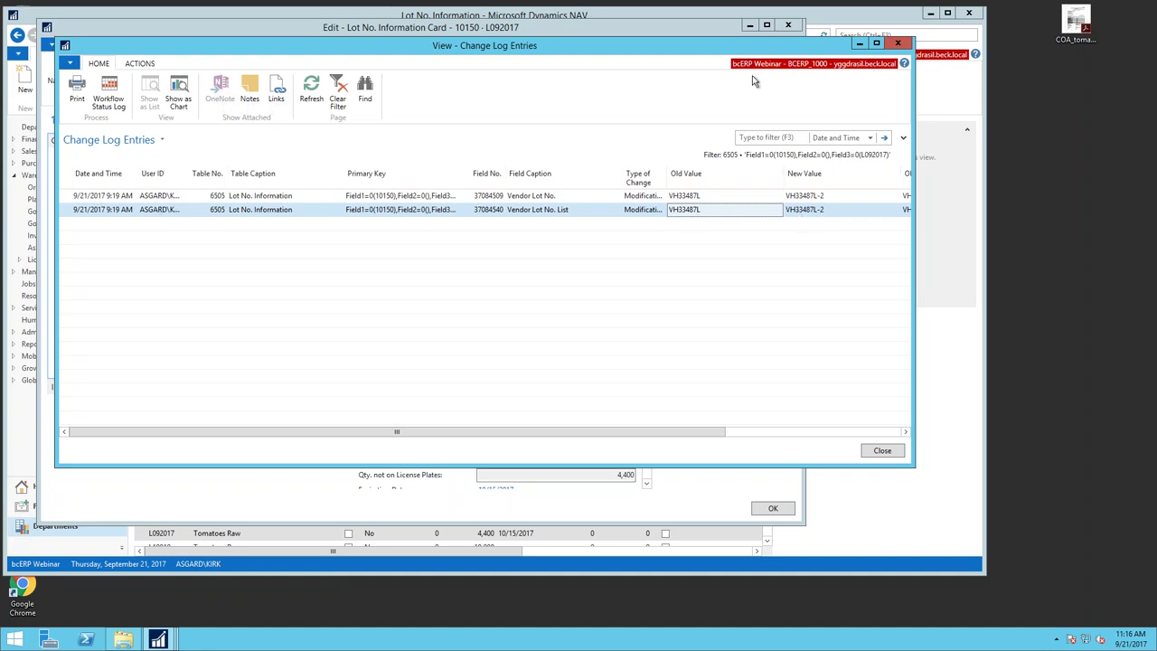
{"action": "left_click", "coordinate": [898, 43]}
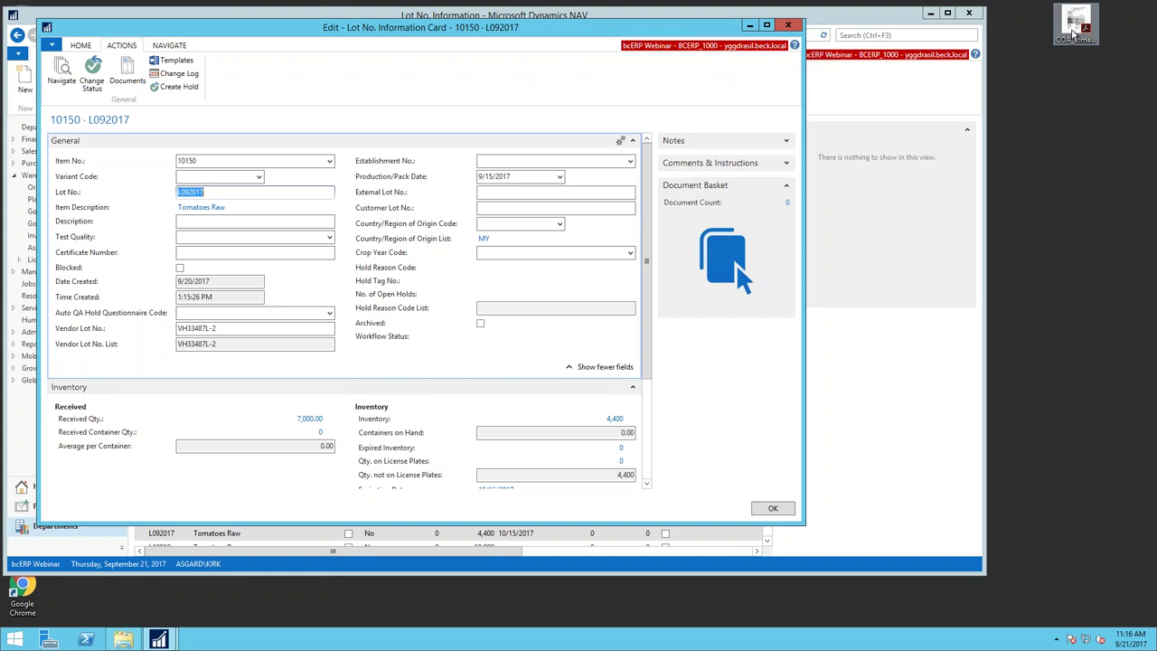
Step: Attach the COA_tomatoes PDF from the desktop to the lot's Document Basket and open the stored attachment
{"action": "left_click_drag", "start_coordinate": [1074, 32], "coordinate": [723, 253]}
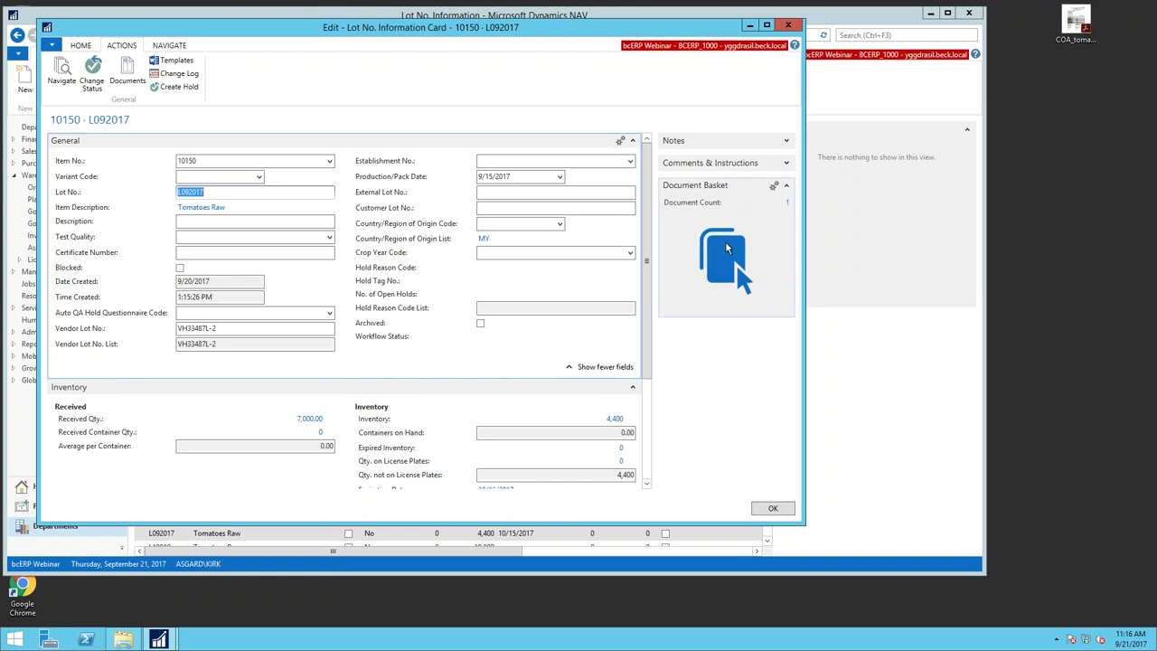
{"action": "left_click", "coordinate": [787, 203]}
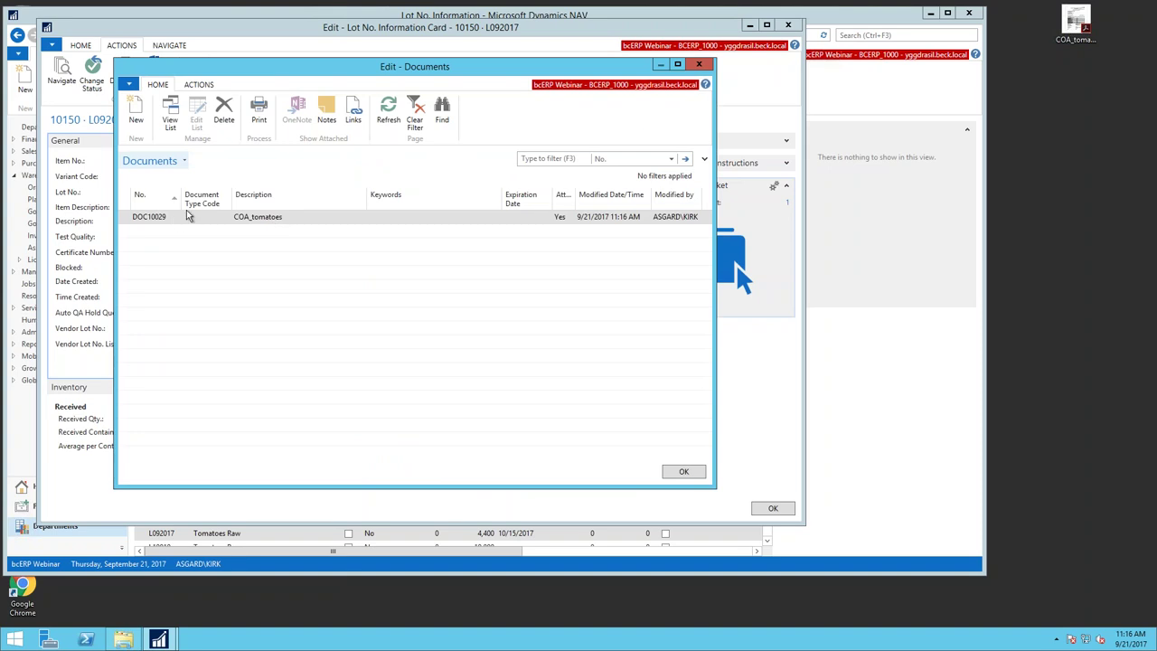
{"action": "left_click", "coordinate": [198, 87]}
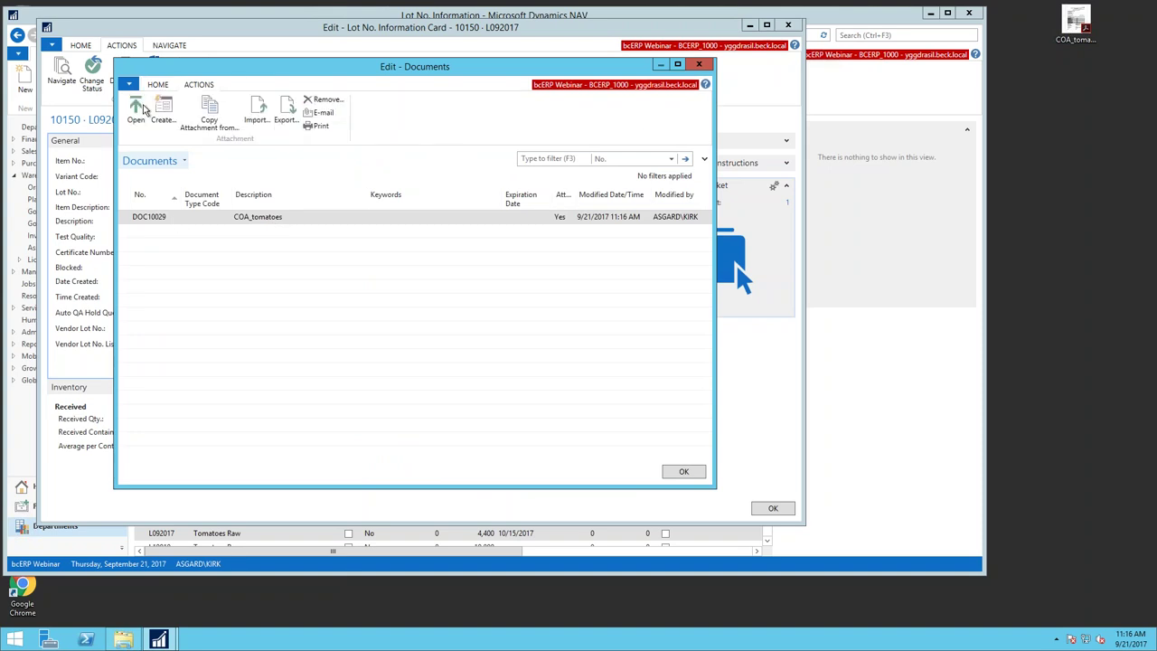
{"action": "left_click", "coordinate": [134, 116]}
Step: Read the tomatoes' certificate of analysis, close it without re-importing the document, and close the Documents list
{"action": "left_click", "coordinate": [446, 319]}
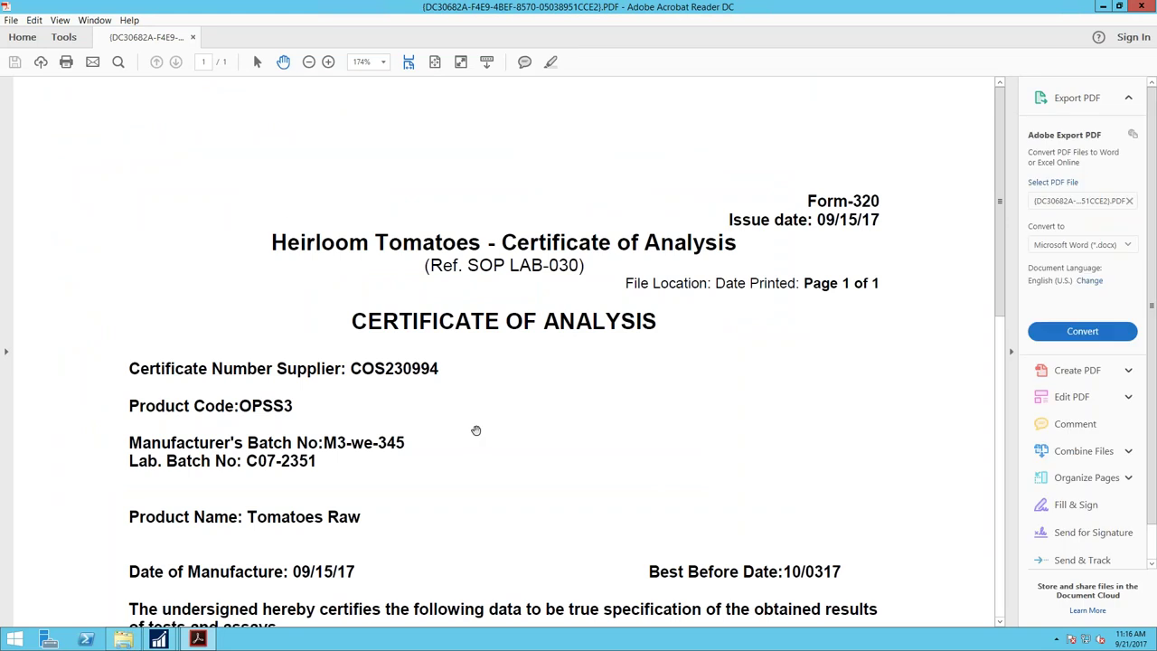
{"action": "scroll", "coordinate": [478, 431], "scroll_direction": "down", "scroll_amount": 4}
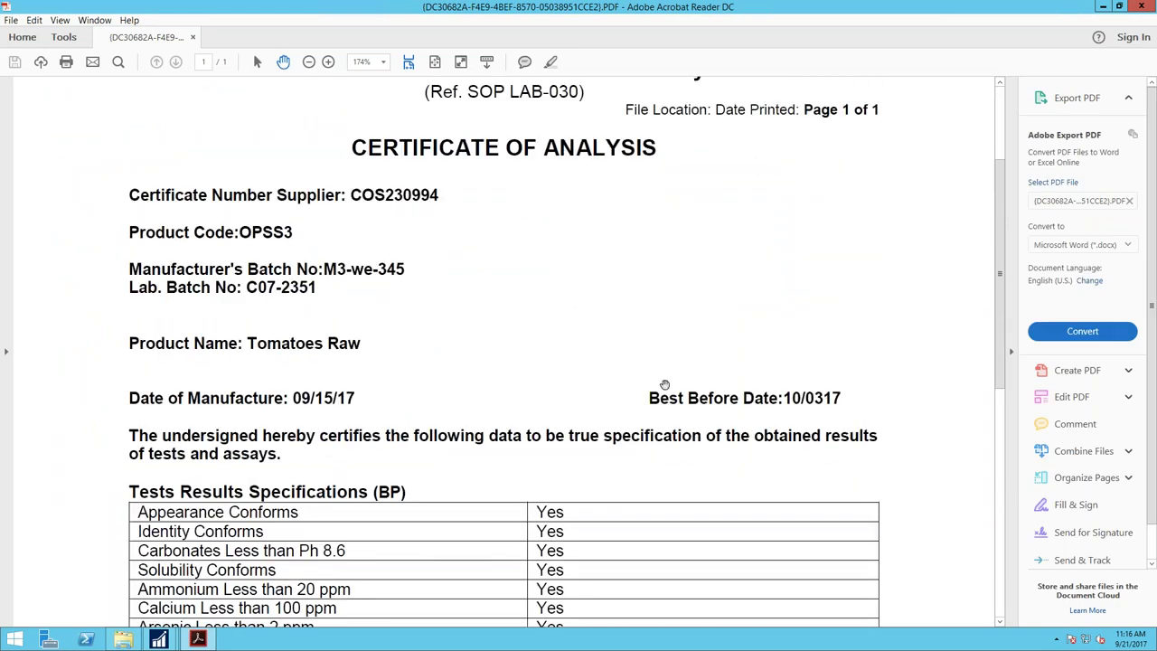
{"action": "left_click", "coordinate": [1140, 8]}
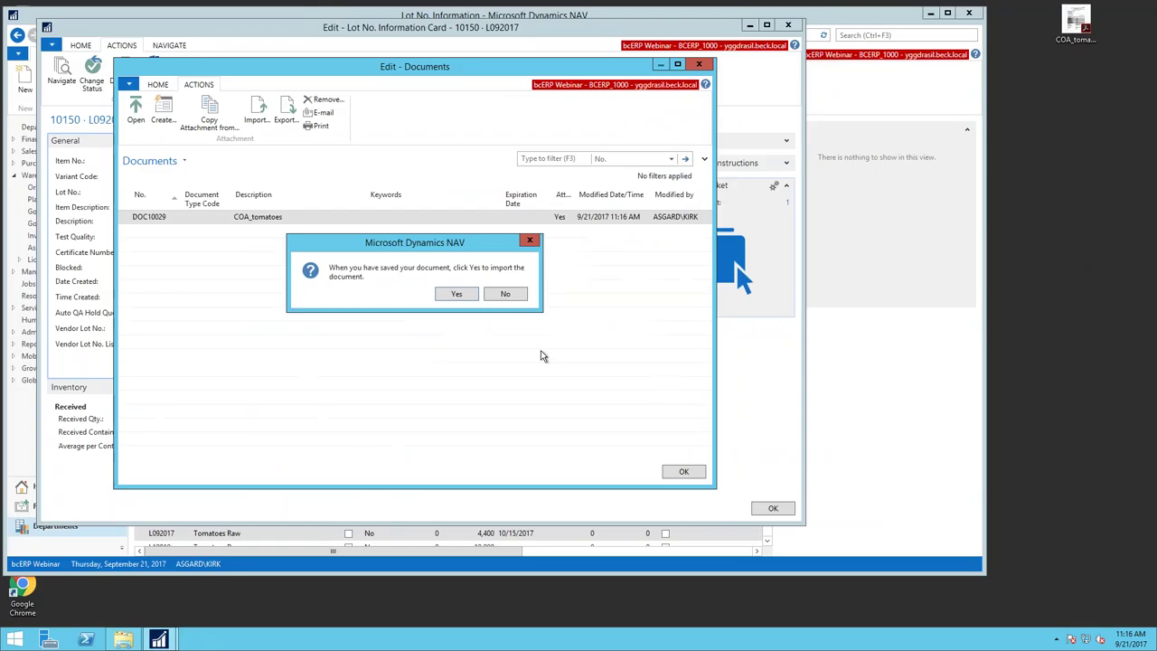
{"action": "left_click", "coordinate": [512, 296]}
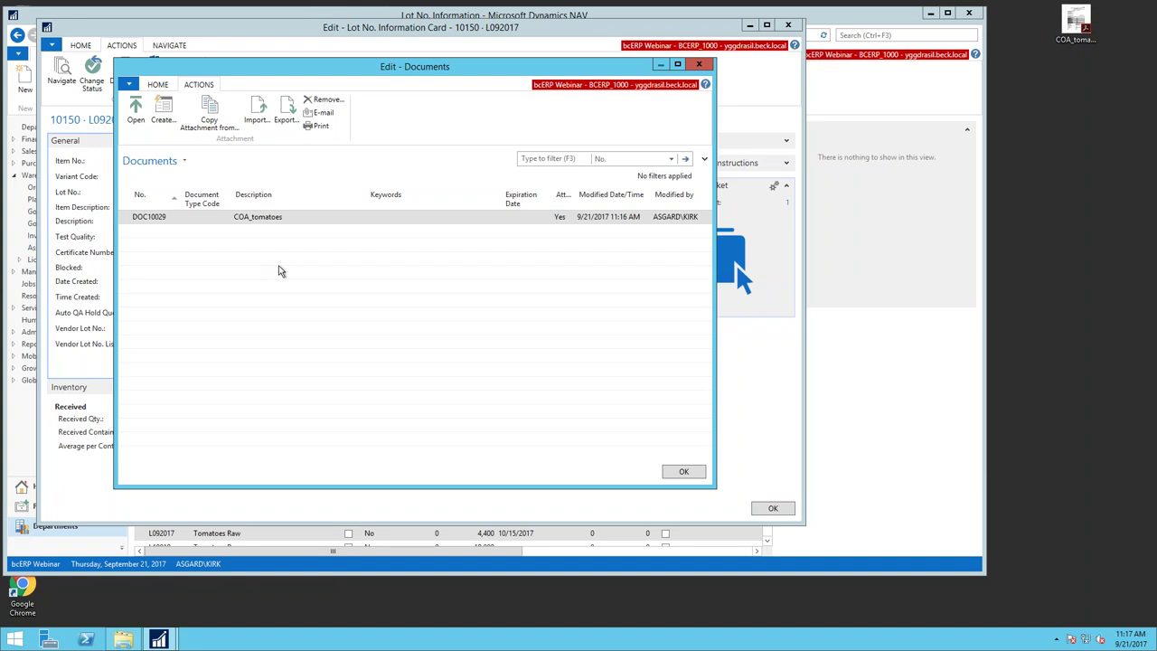
{"action": "left_click", "coordinate": [701, 66]}
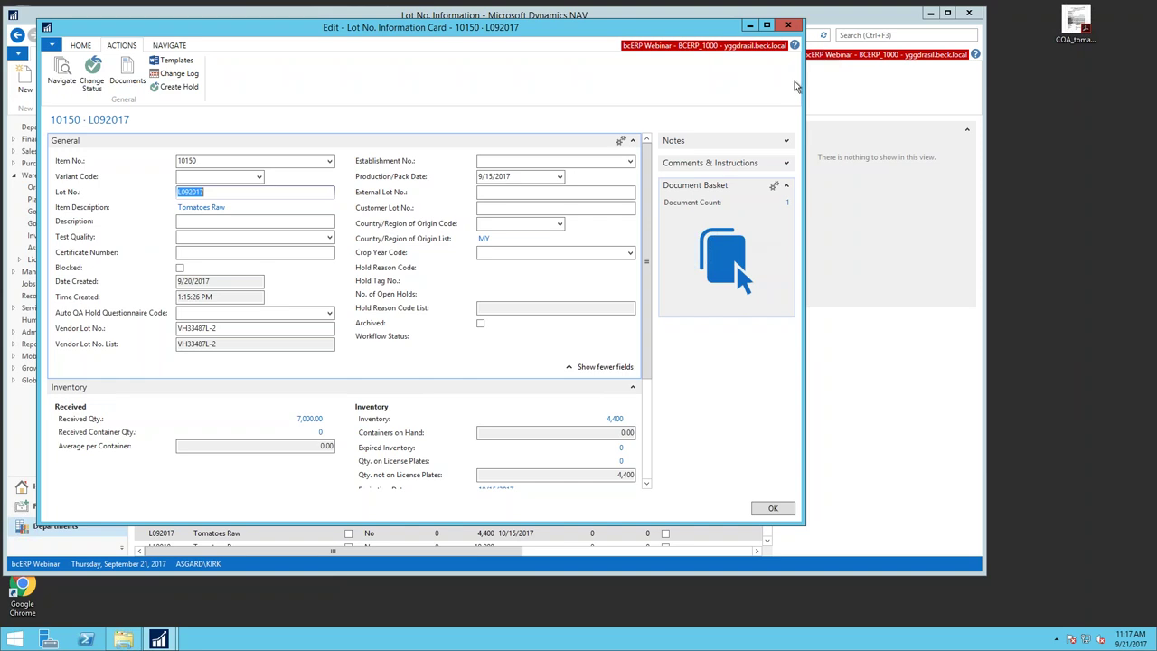
Step: Close the lot card, search for "item led", and filter the Item Ledger Entries list to posting date 09/20/17
{"action": "left_click", "coordinate": [788, 25]}
{"action": "left_click", "coordinate": [859, 34]}
{"action": "type", "text": "item led"}
{"action": "left_click", "coordinate": [723, 48]}
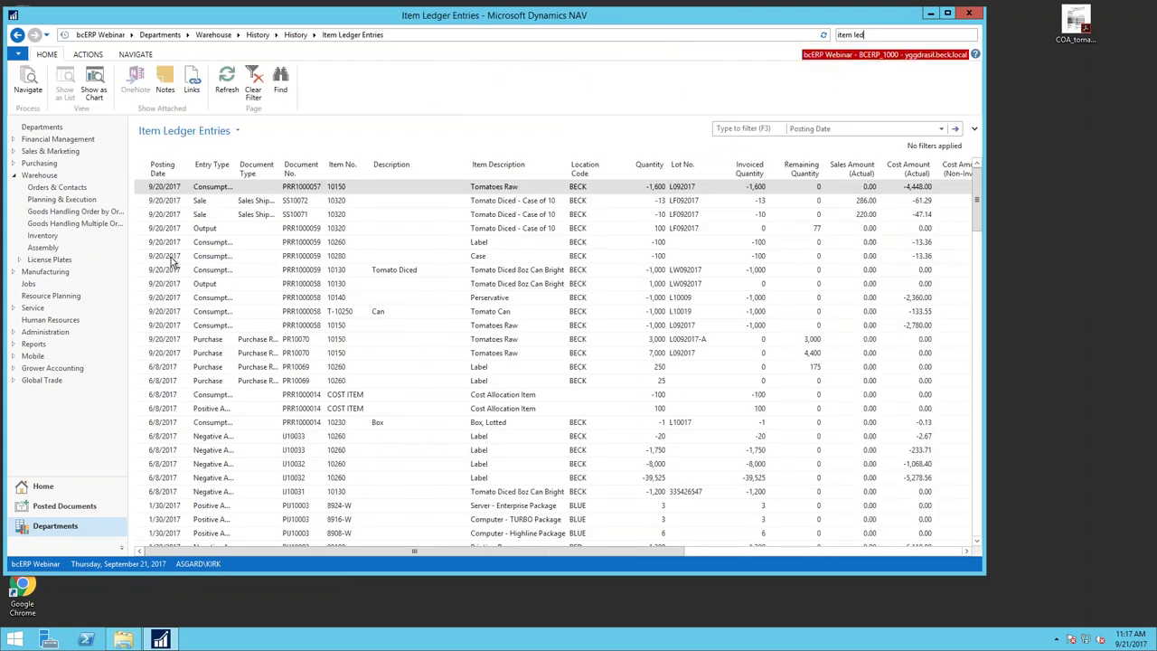
{"action": "right_click", "coordinate": [171, 258]}
{"action": "left_click", "coordinate": [219, 281]}
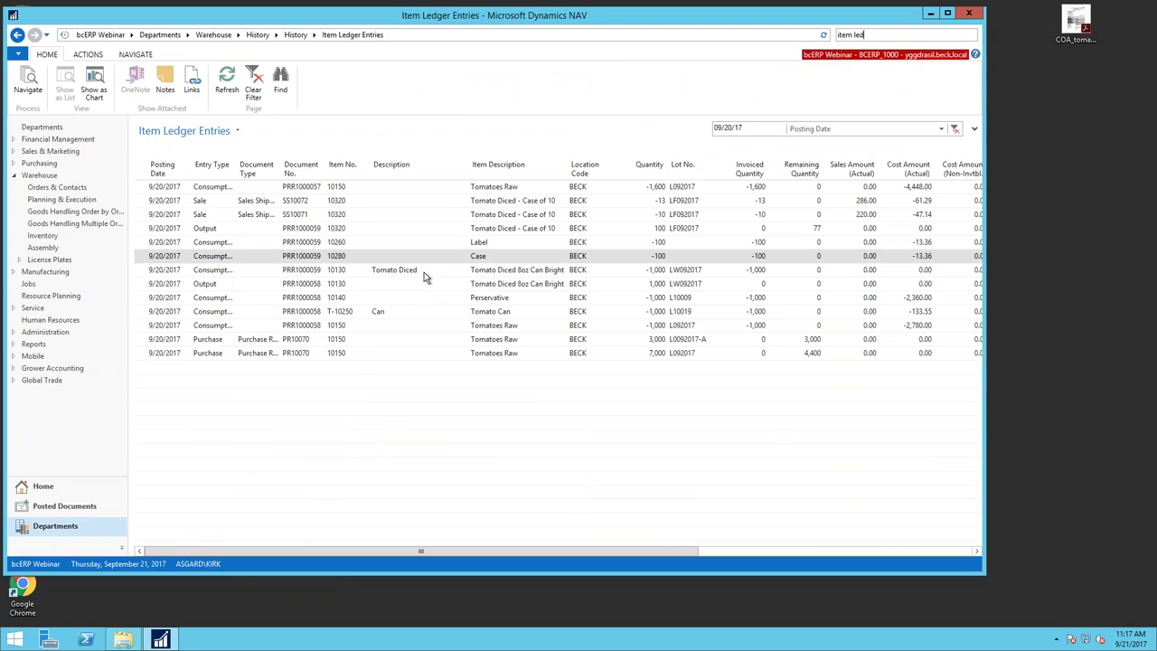
Step: Widen the Document No. column and select the output and consumption entries of production document PRR1000058
{"action": "left_click_drag", "start_coordinate": [322, 167], "coordinate": [338, 167]}
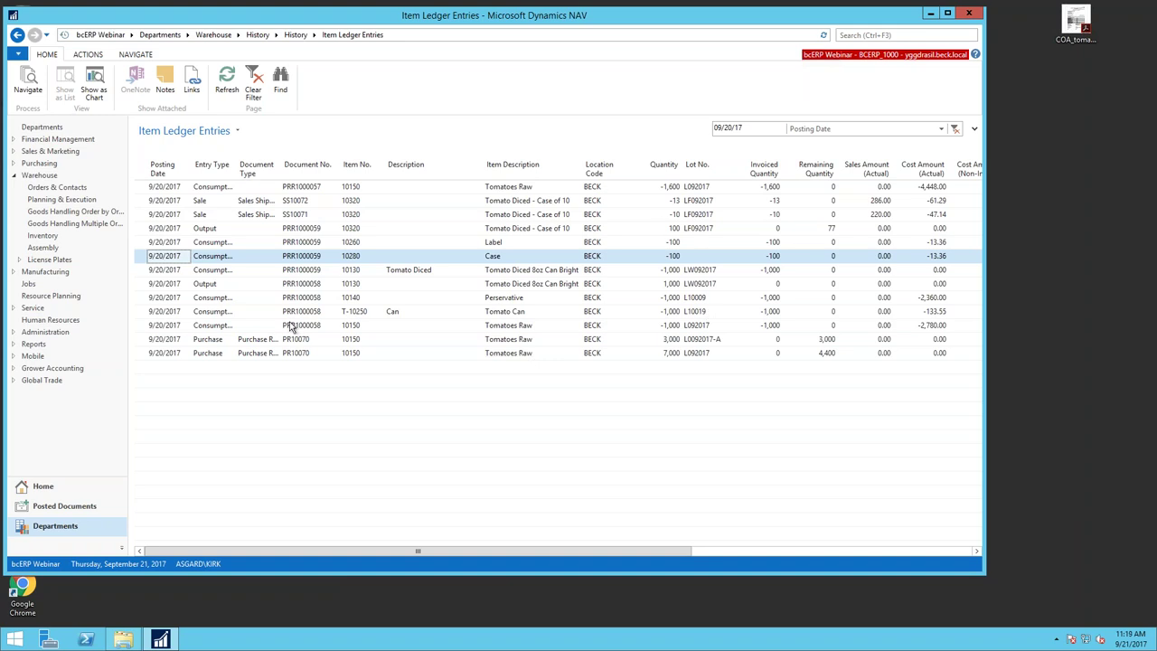
{"action": "left_click", "coordinate": [137, 285]}
{"action": "left_click_drag", "start_coordinate": [136, 286], "coordinate": [300, 331]}
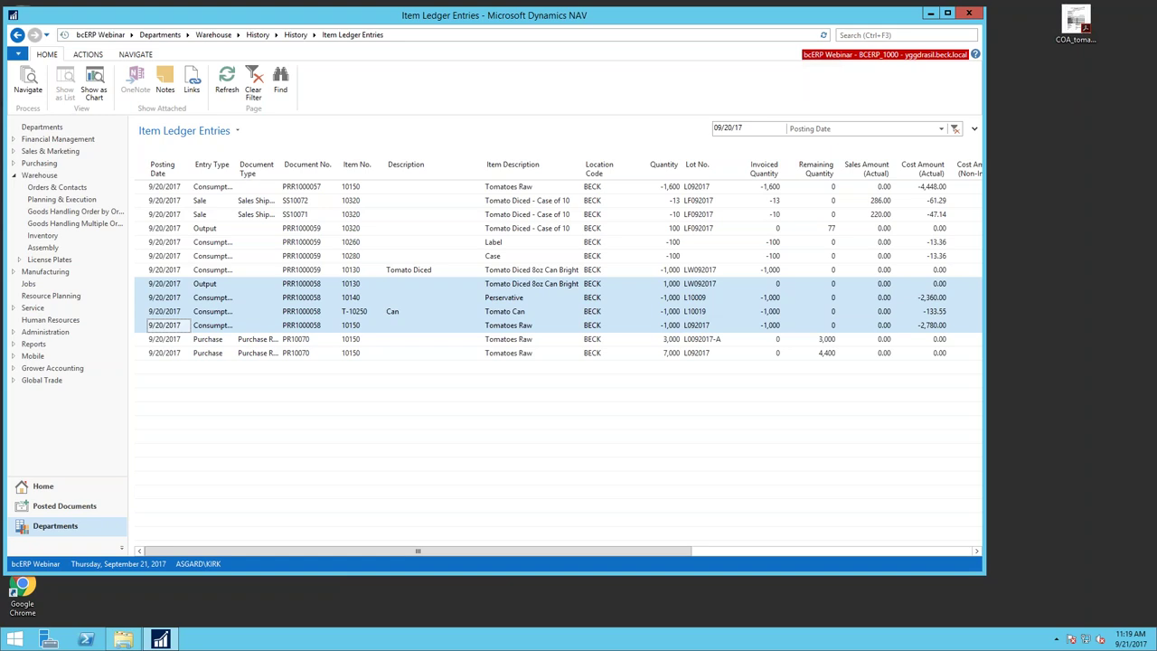
Step: Search for "item trac" and open the Item Tracing page
{"action": "left_click", "coordinate": [910, 36]}
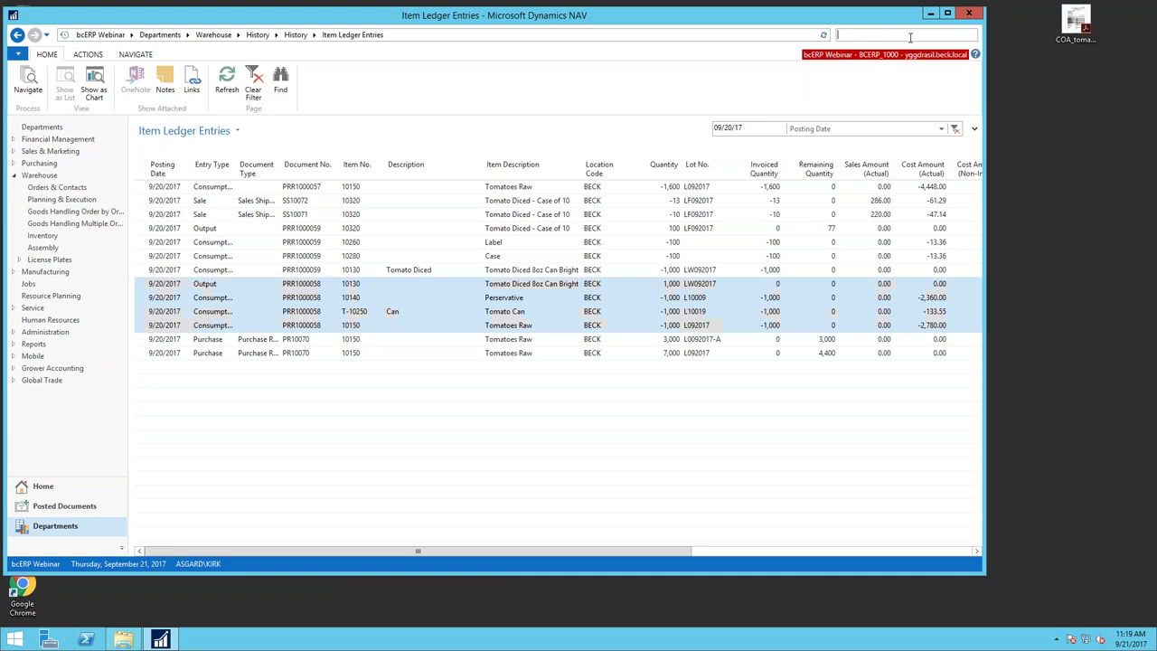
{"action": "type", "text": "item trac"}
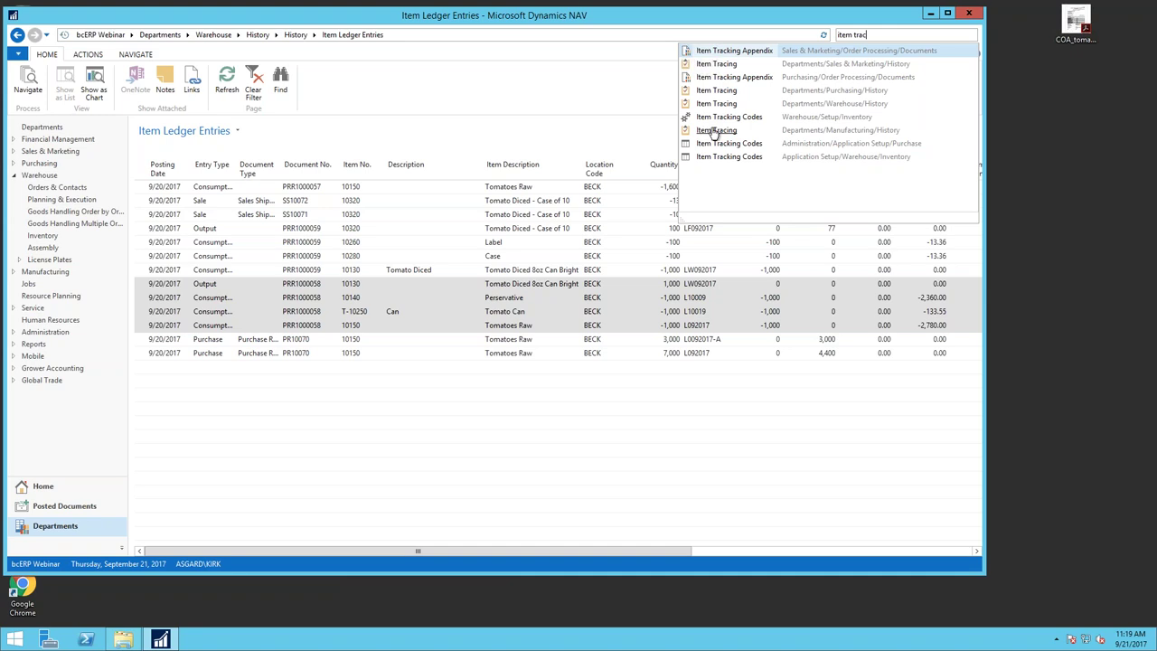
{"action": "left_click", "coordinate": [723, 67]}
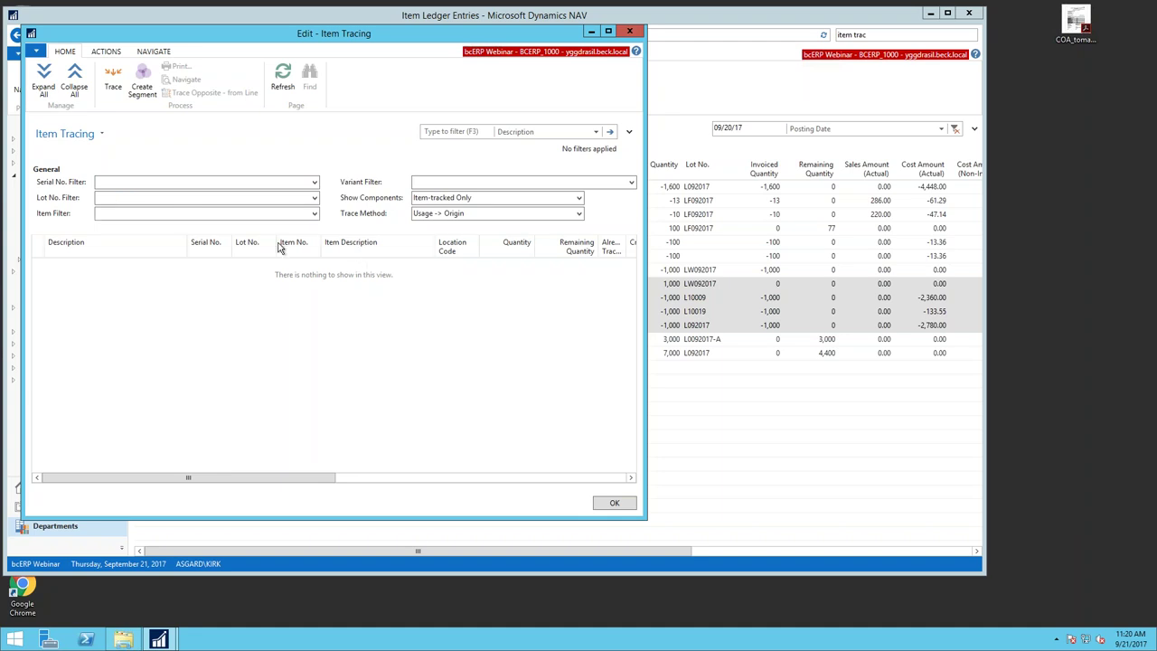
Step: Filter by item 10150 and run the usage-to-origin trace for item-tracked components only
{"action": "left_click", "coordinate": [122, 197]}
{"action": "left_click", "coordinate": [107, 214]}
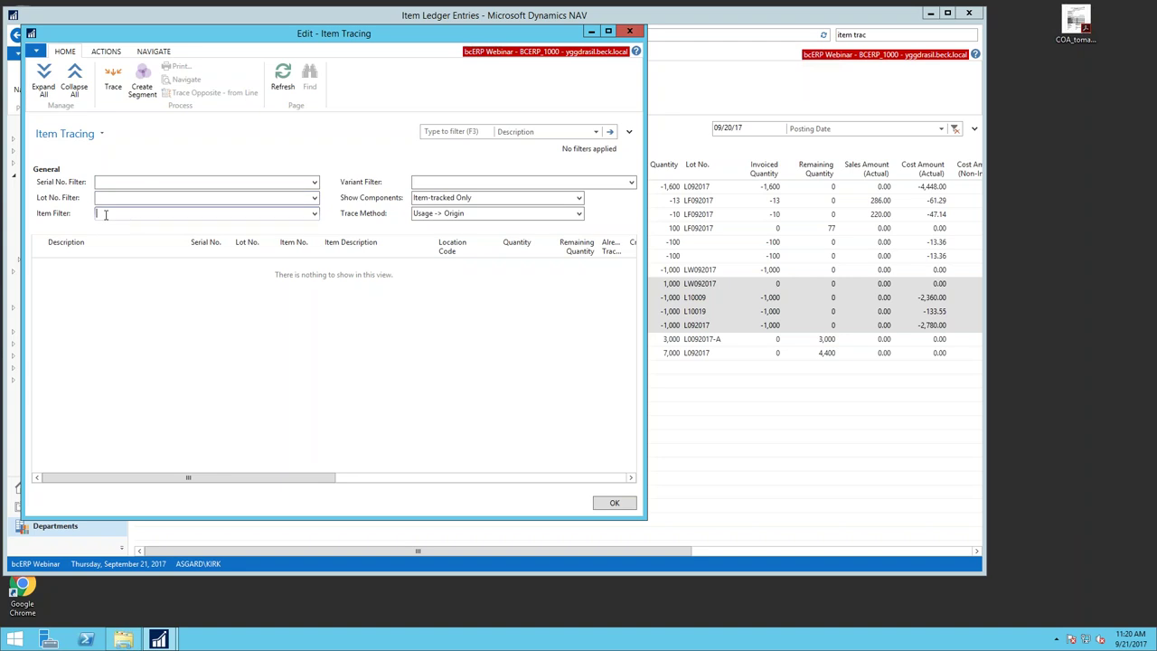
{"action": "type", "text": "10150"}
{"action": "left_click", "coordinate": [445, 198]}
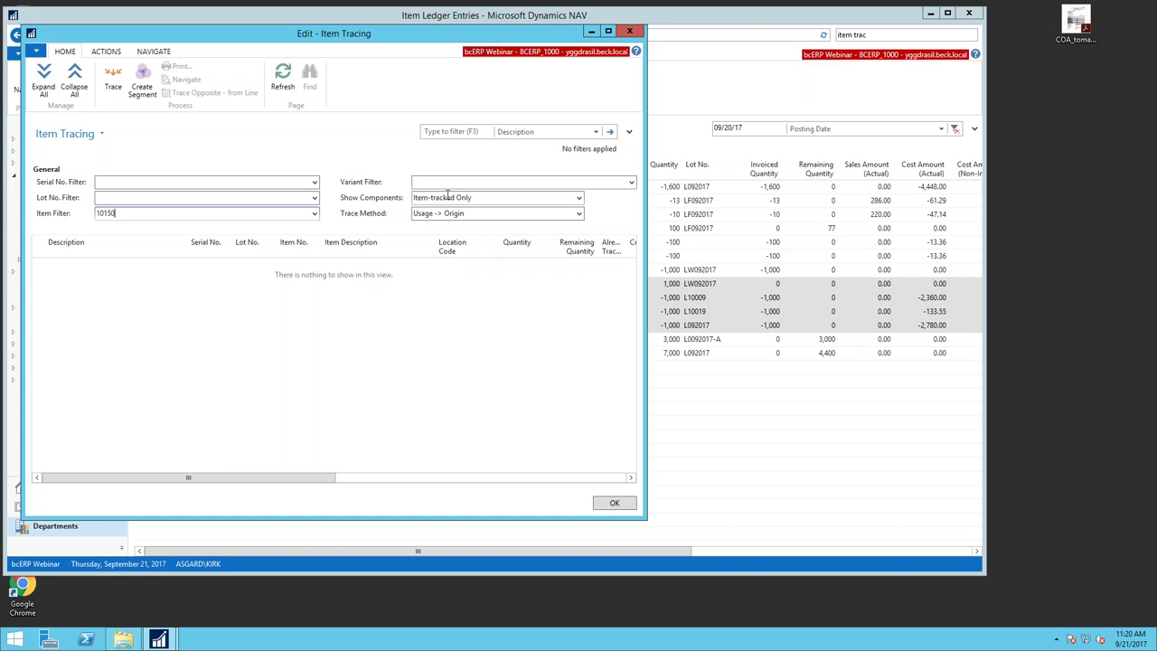
{"action": "left_click", "coordinate": [112, 77]}
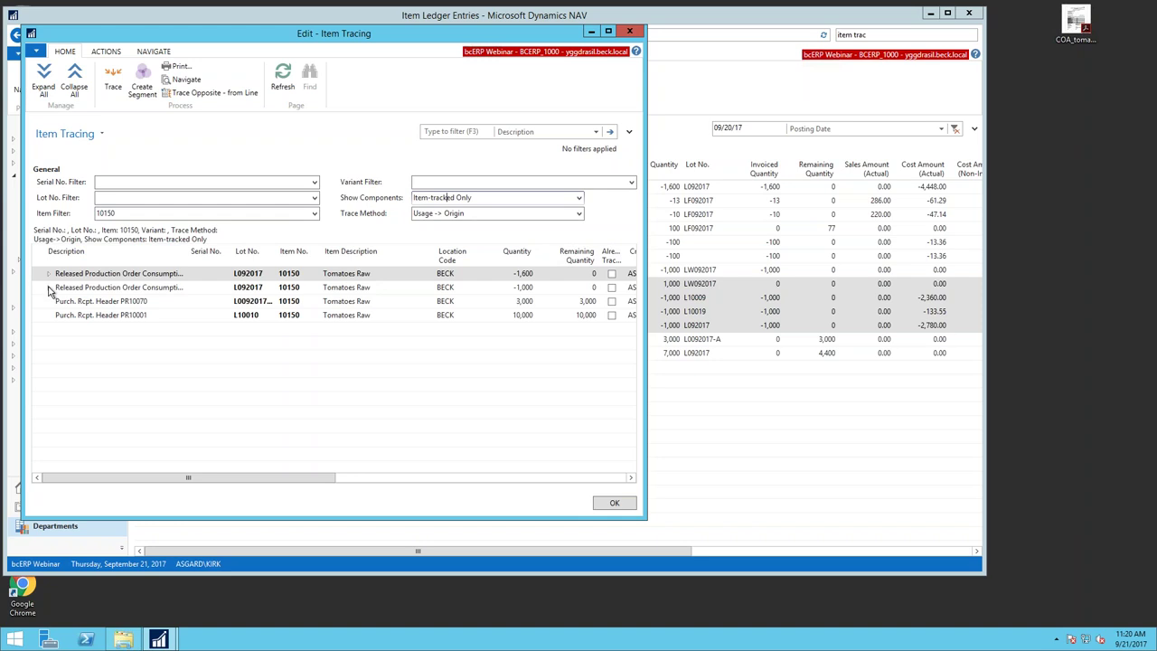
Step: Widen the Lot No. column and the Item Tracing window so more columns of the trace lines fit
{"action": "key", "text": "shift+Tab"}
{"action": "key", "text": "shift+Tab"}
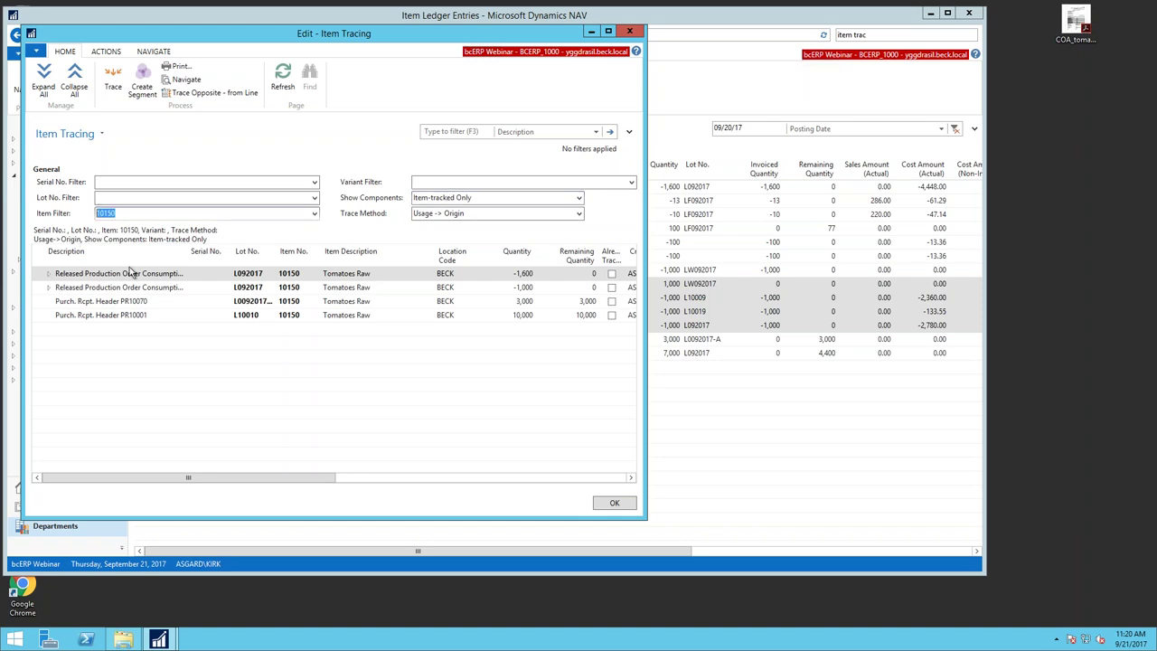
{"action": "left_click", "coordinate": [122, 317]}
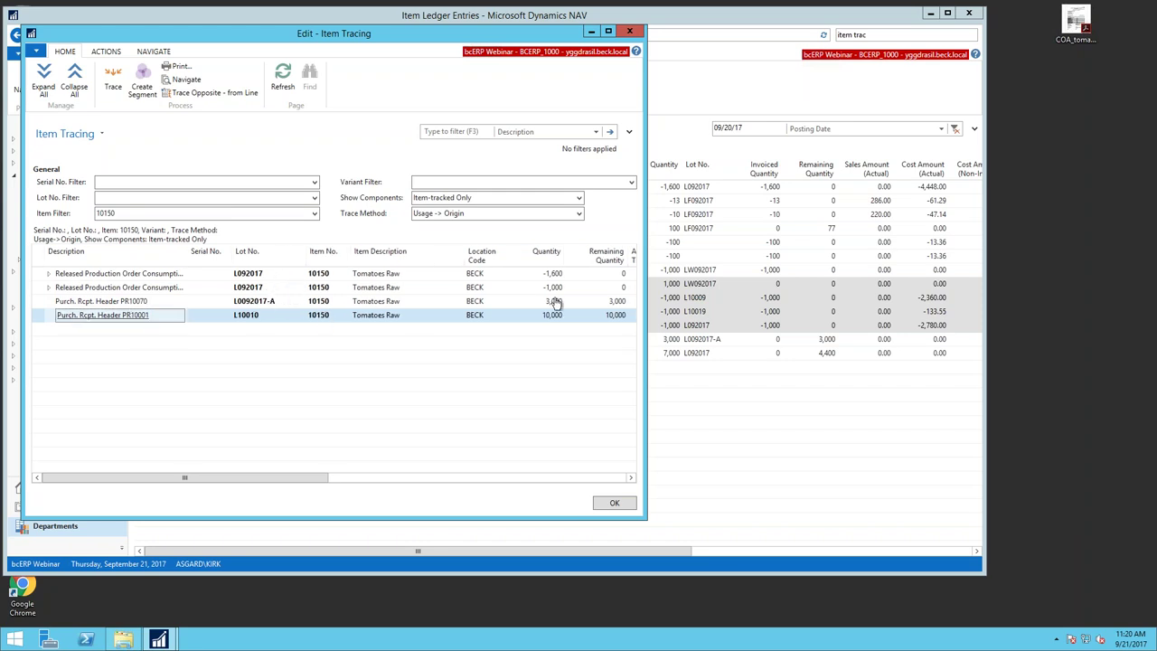
{"action": "left_click_drag", "start_coordinate": [648, 304], "coordinate": [983, 304]}
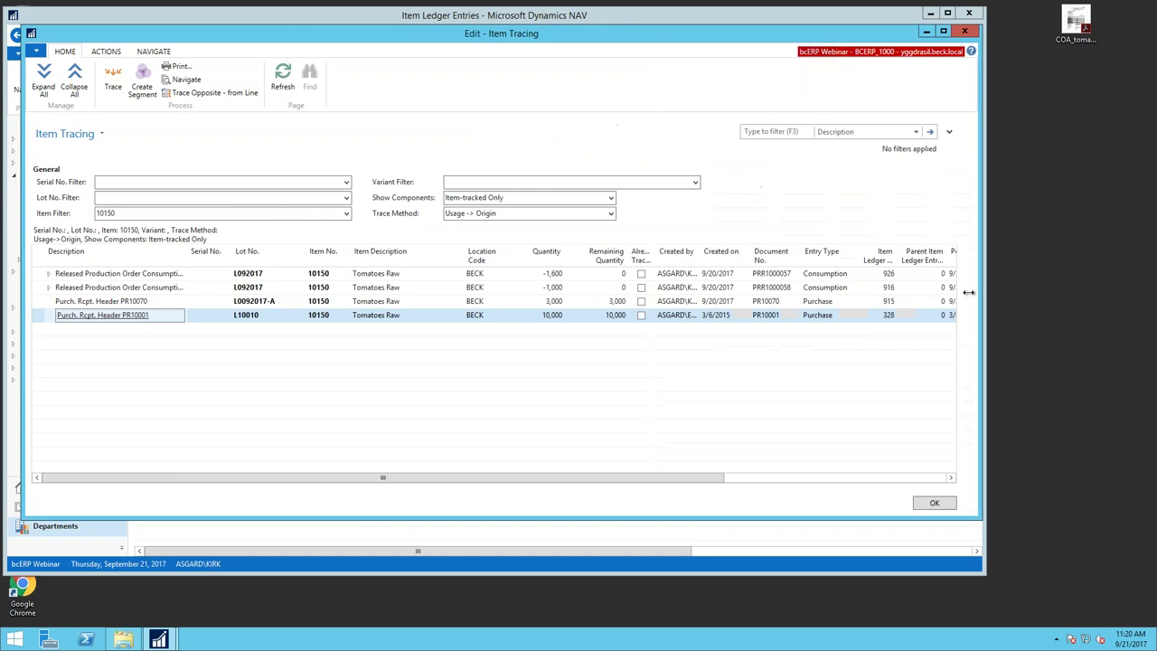
Step: Expand both released production order consumption lines of item 10150 to view their originating purchase receipts
{"action": "left_click", "coordinate": [48, 291]}
{"action": "left_click", "coordinate": [48, 287]}
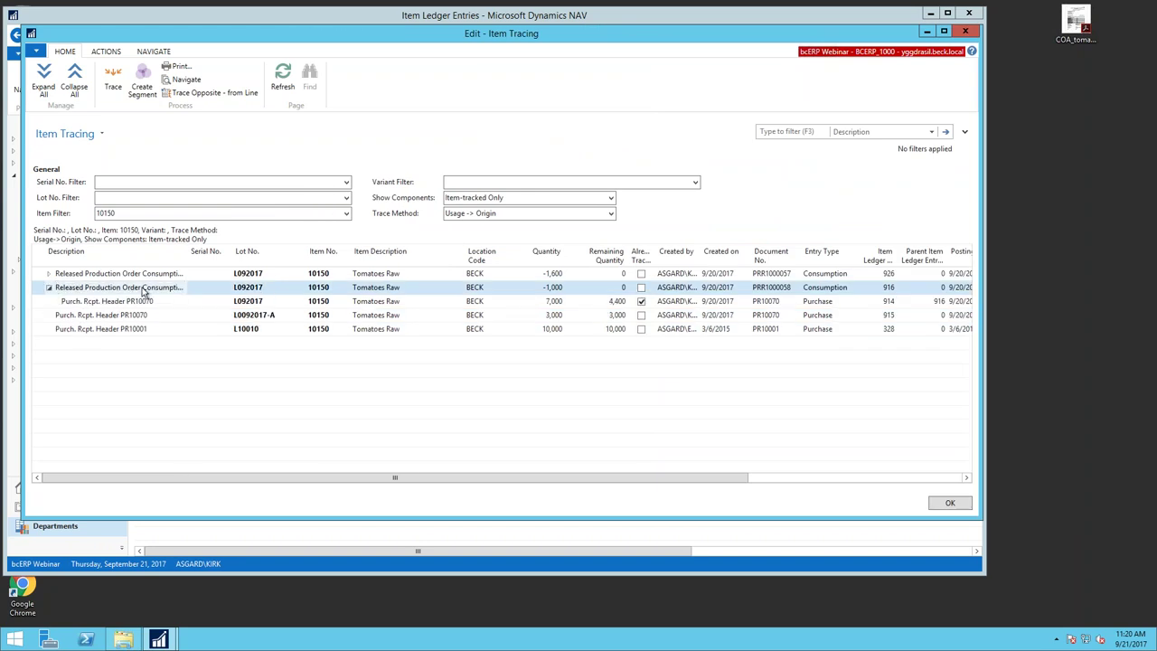
{"action": "left_click", "coordinate": [49, 274]}
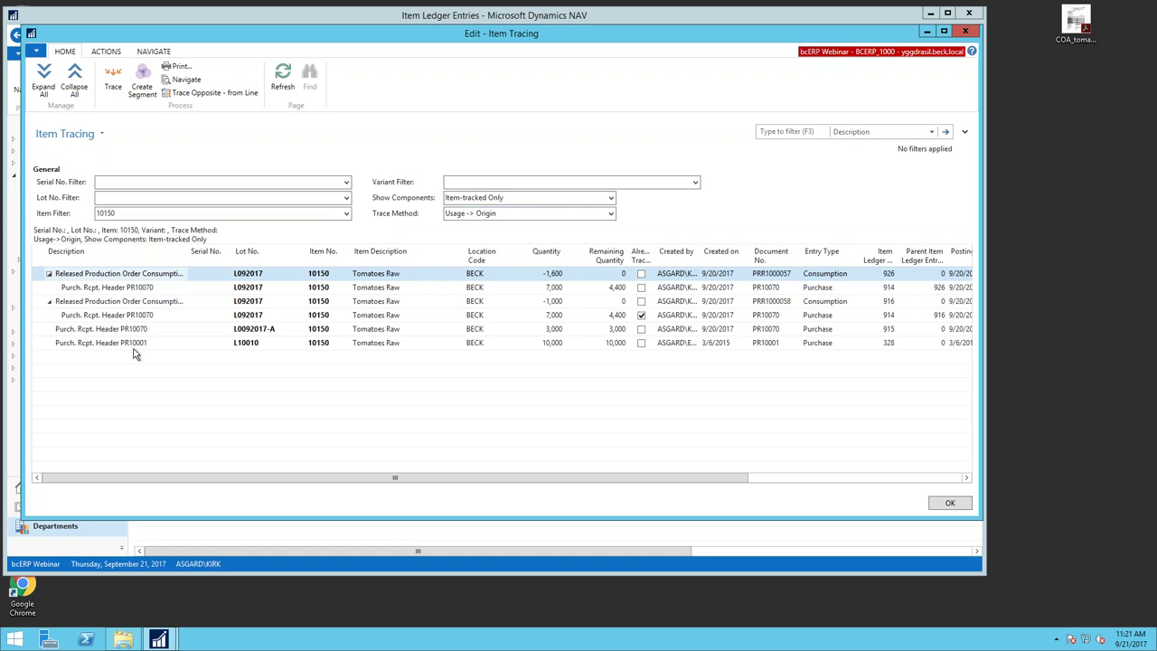
Step: Trace item 10150 with the Origin -> Usage method and expand the output line of production document PRR1000058
{"action": "left_click", "coordinate": [611, 214]}
{"action": "left_click", "coordinate": [475, 240]}
{"action": "left_click", "coordinate": [115, 81]}
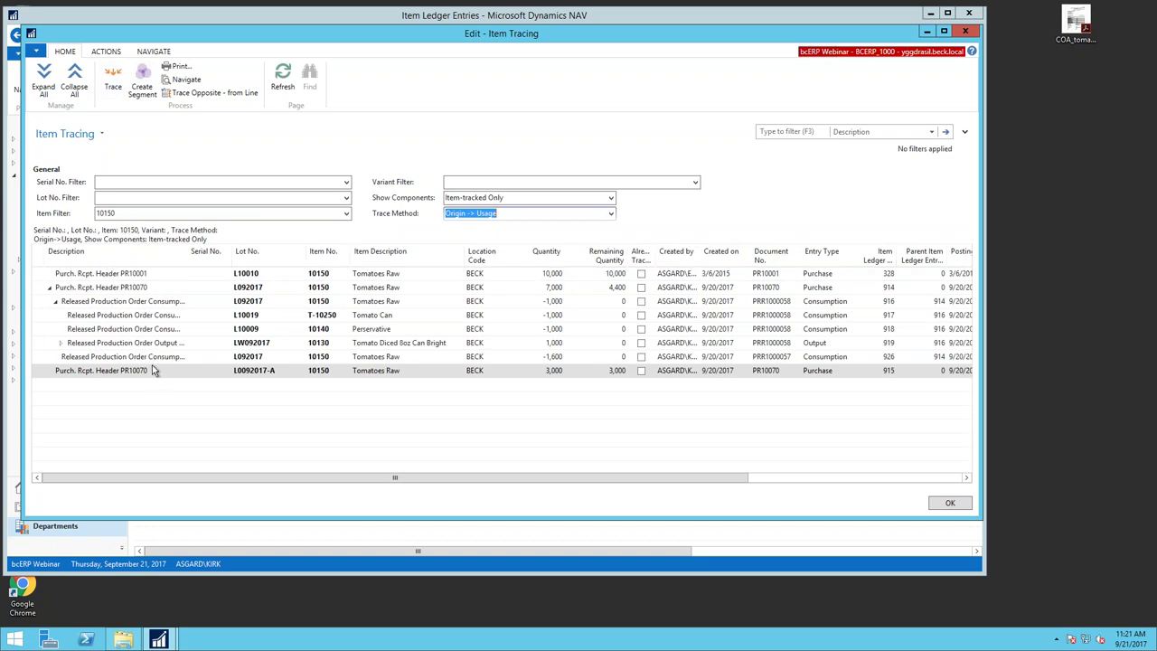
{"action": "left_click", "coordinate": [62, 343]}
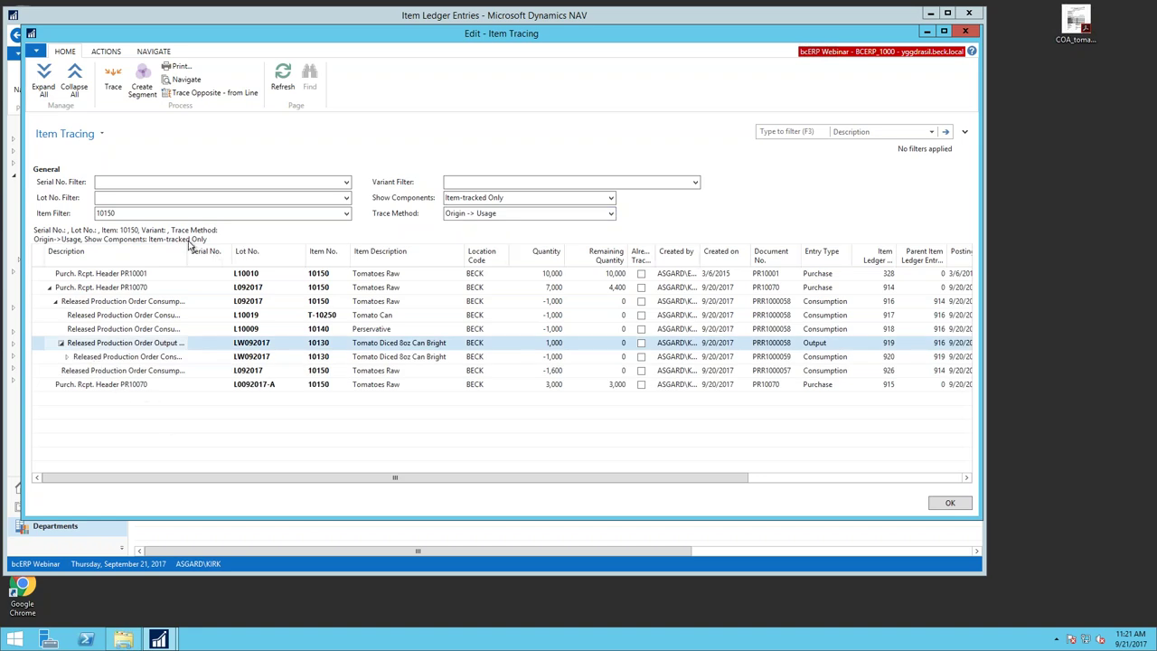
{"action": "right_click", "coordinate": [394, 258]}
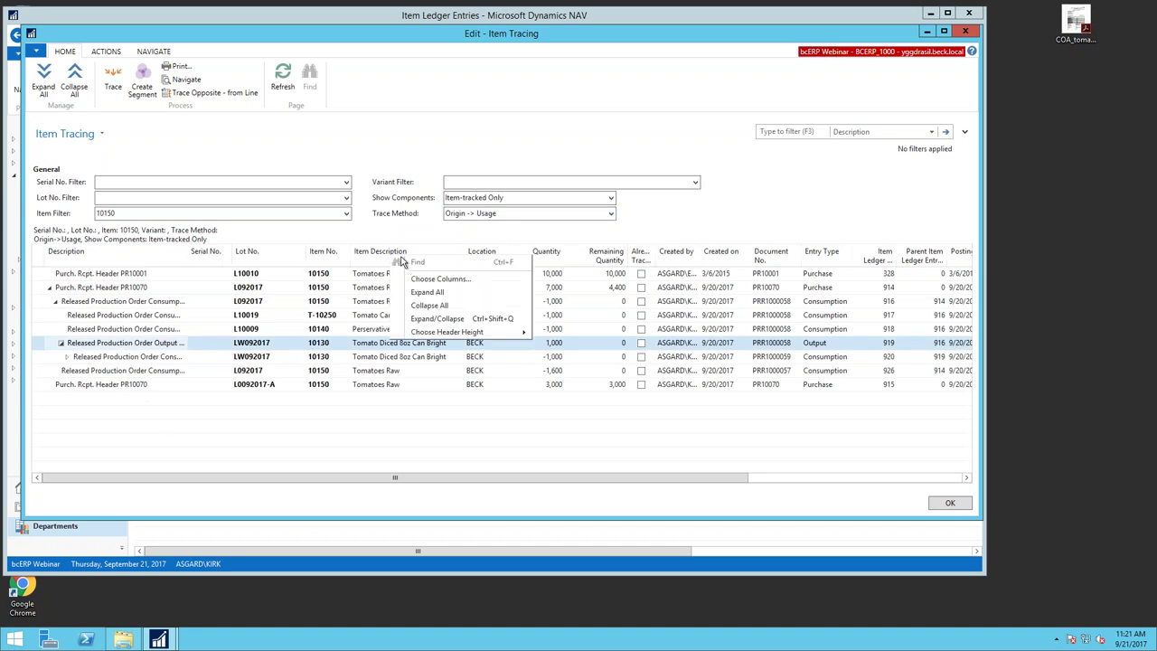
{"action": "left_click", "coordinate": [426, 277]}
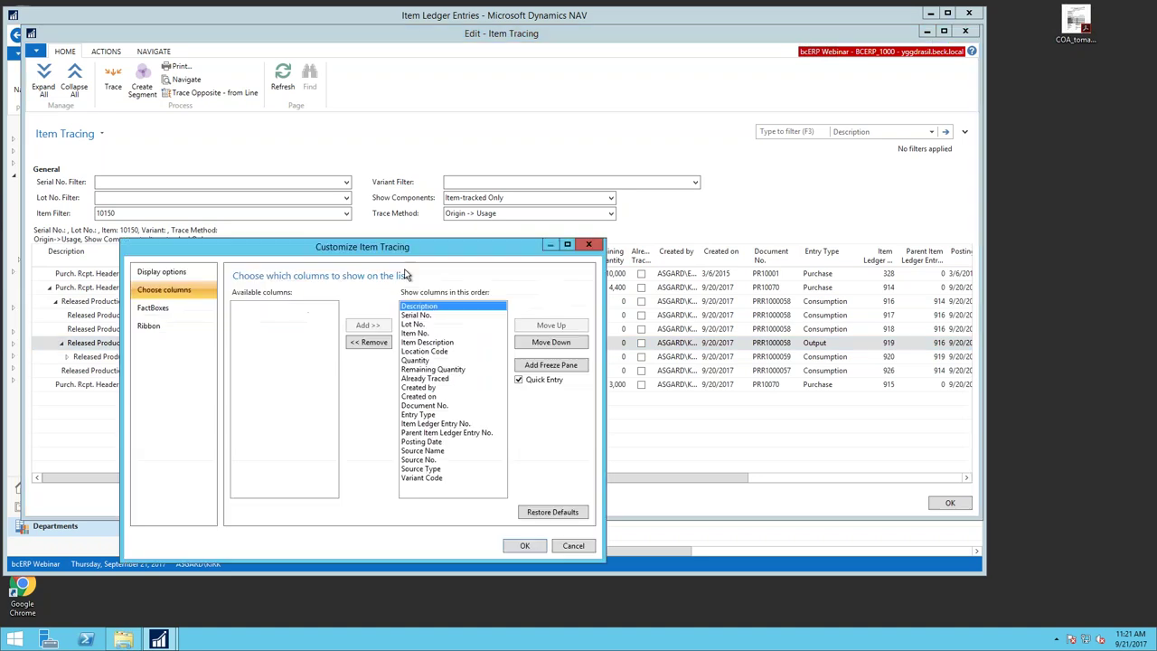
{"action": "left_click", "coordinate": [588, 244]}
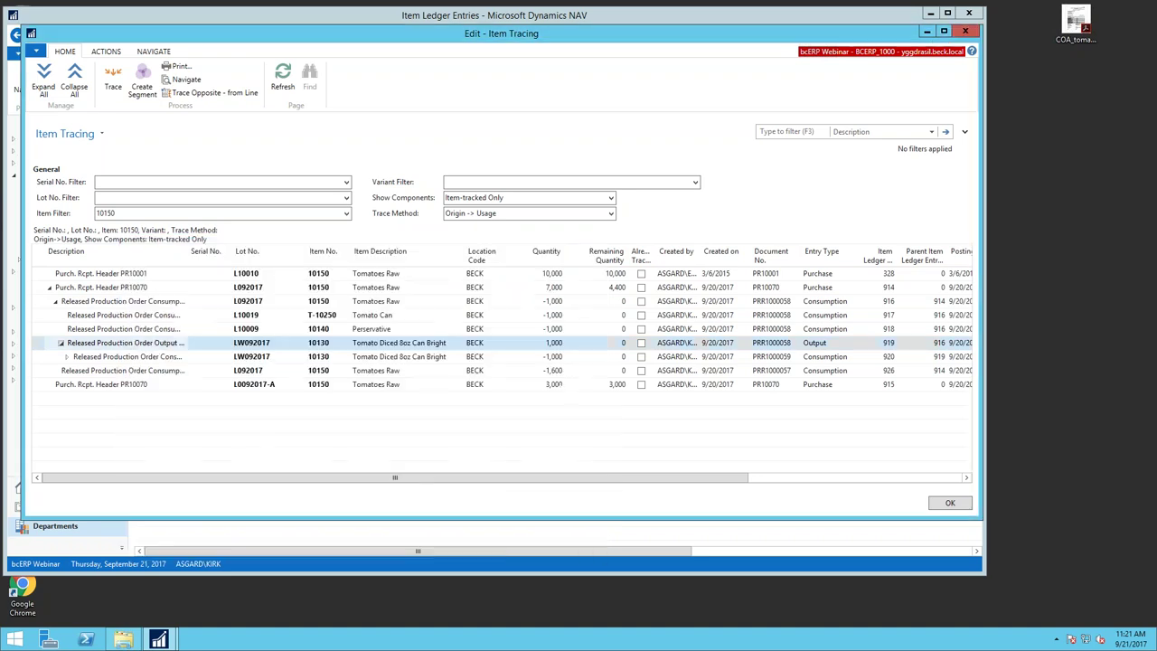
Step: Review the source columns of the trace lines and view the posted purchase receipt PR10070 for lot L092017
{"action": "left_click_drag", "start_coordinate": [413, 486], "coordinate": [777, 311]}
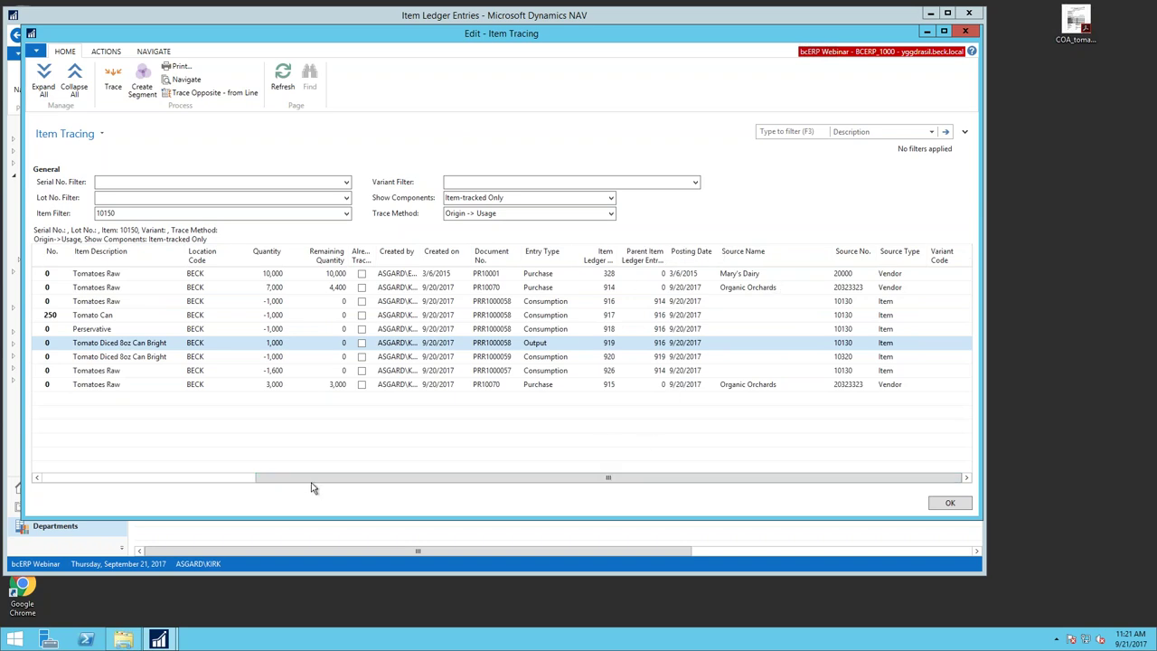
{"action": "left_click_drag", "start_coordinate": [298, 476], "coordinate": [133, 476]}
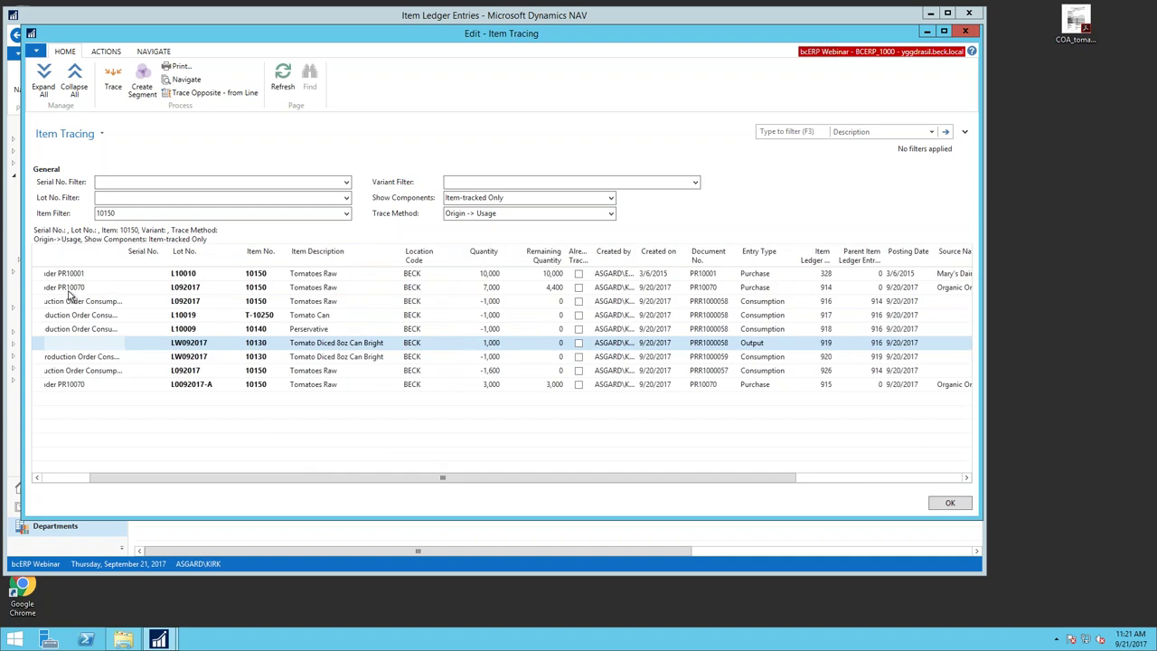
{"action": "double_click", "coordinate": [69, 290]}
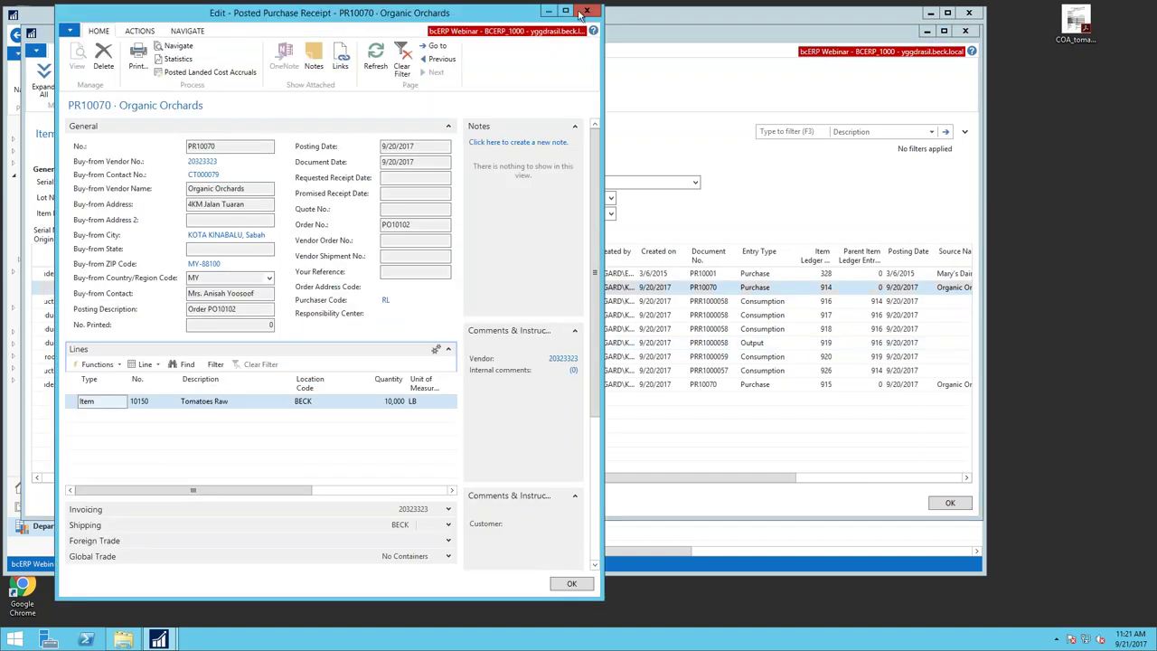
{"action": "left_click", "coordinate": [587, 11]}
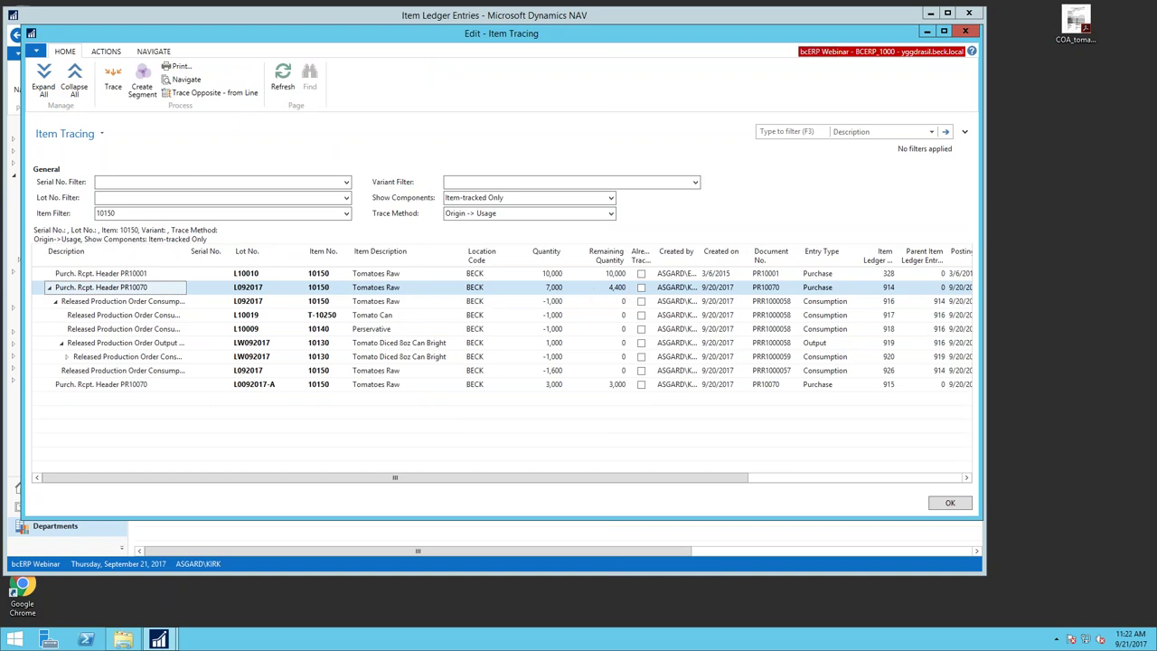
{"action": "left_click_drag", "start_coordinate": [684, 477], "coordinate": [864, 474]}
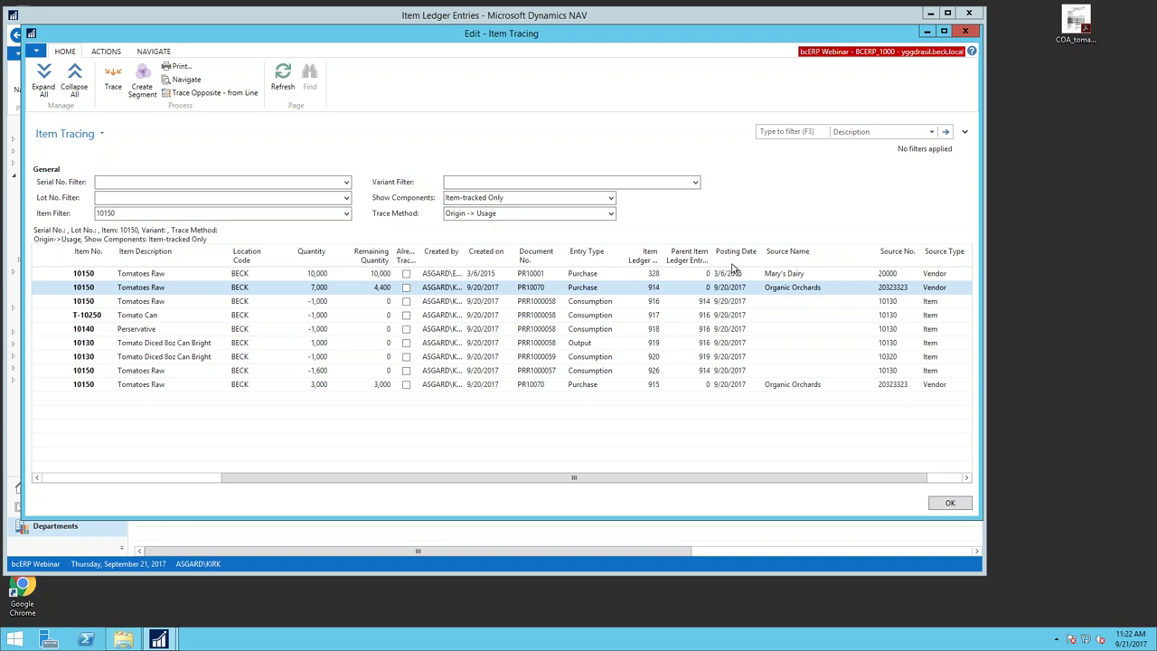
{"action": "left_click_drag", "start_coordinate": [317, 477], "coordinate": [140, 477]}
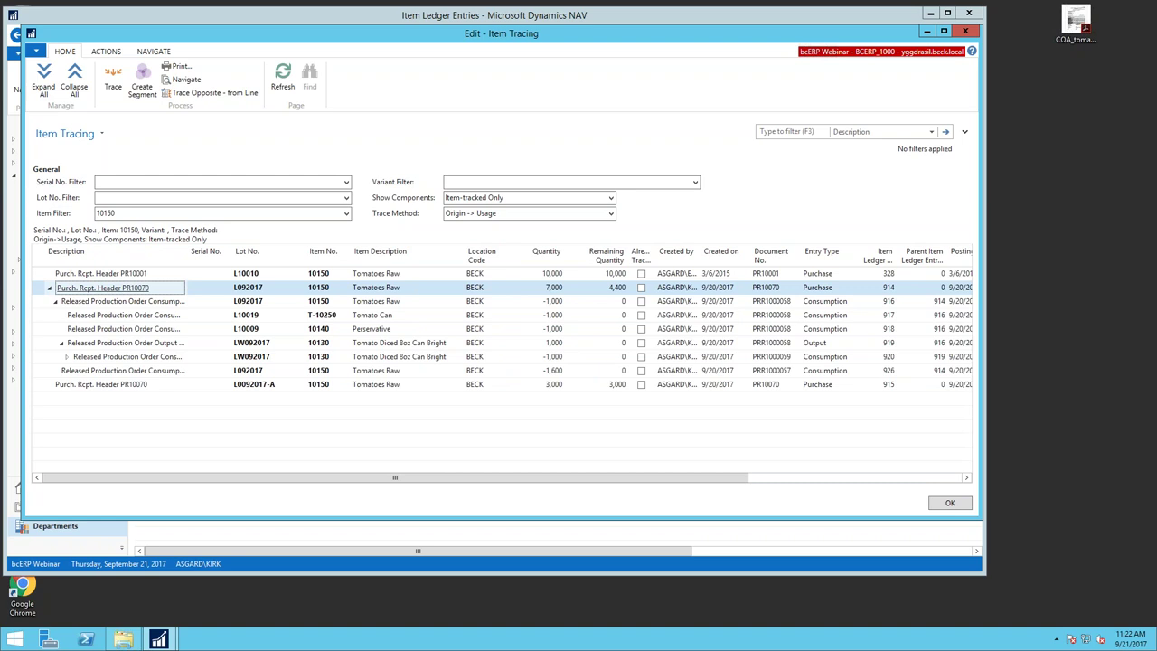
{"action": "double_click", "coordinate": [106, 287]}
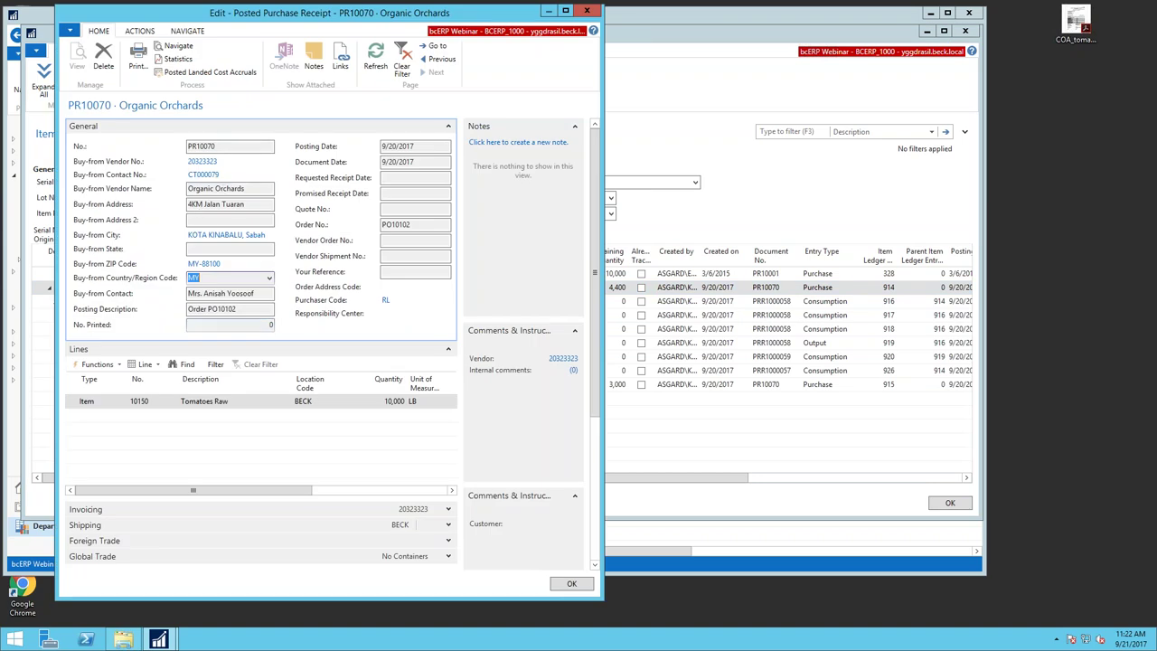
{"action": "left_click", "coordinate": [586, 11]}
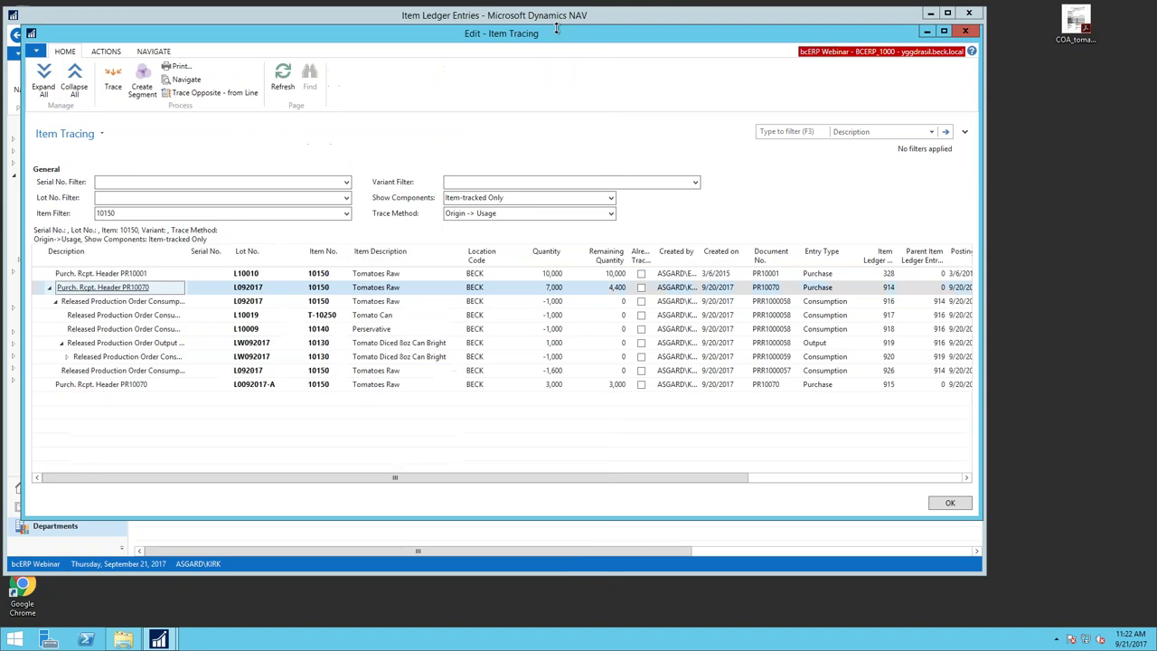
Step: View the released production order behind the PRR1000058 output line of Tomato Diced 8oz Can Bright, closing it when done
{"action": "left_click", "coordinate": [159, 345]}
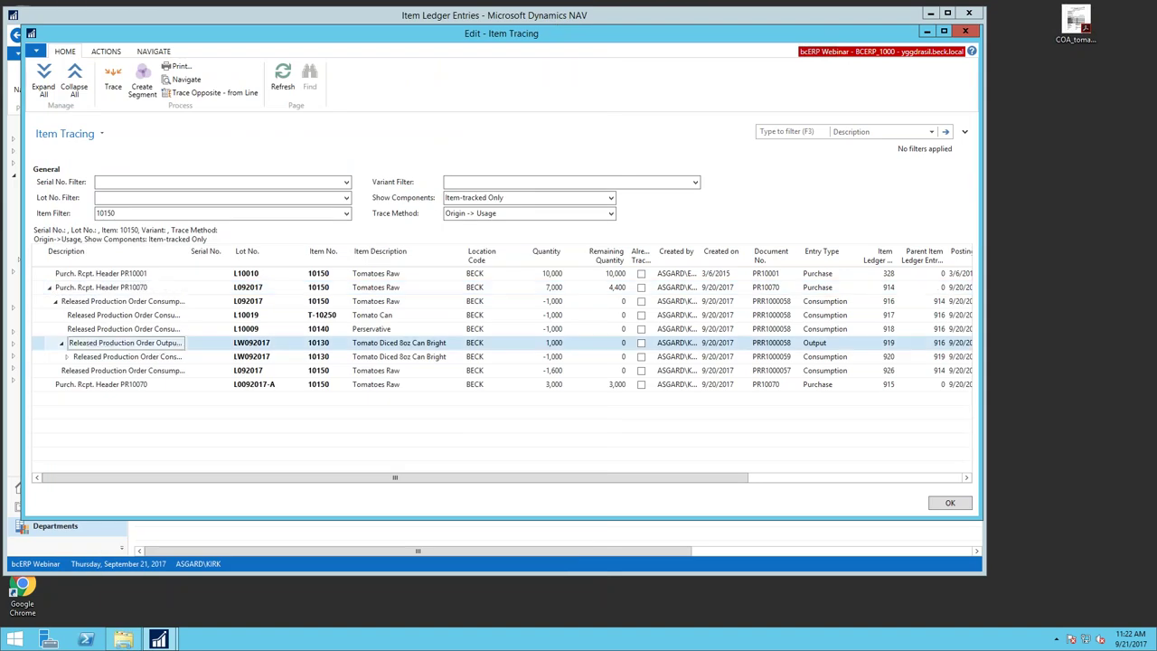
{"action": "key", "text": "shift+F7"}
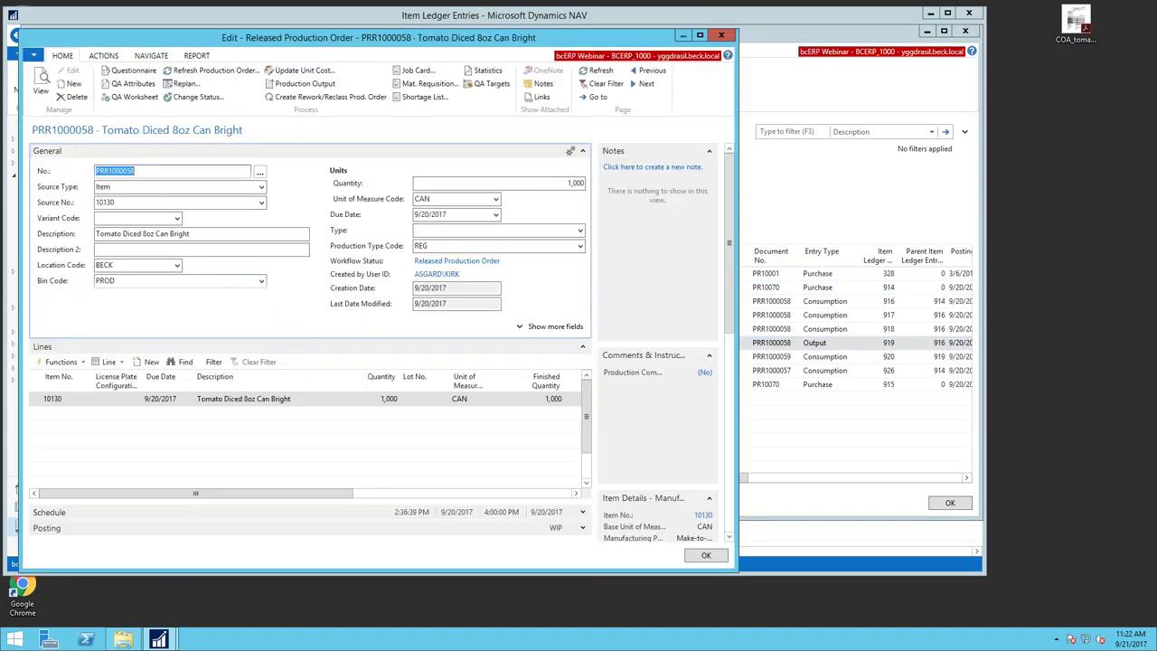
{"action": "left_click", "coordinate": [721, 36]}
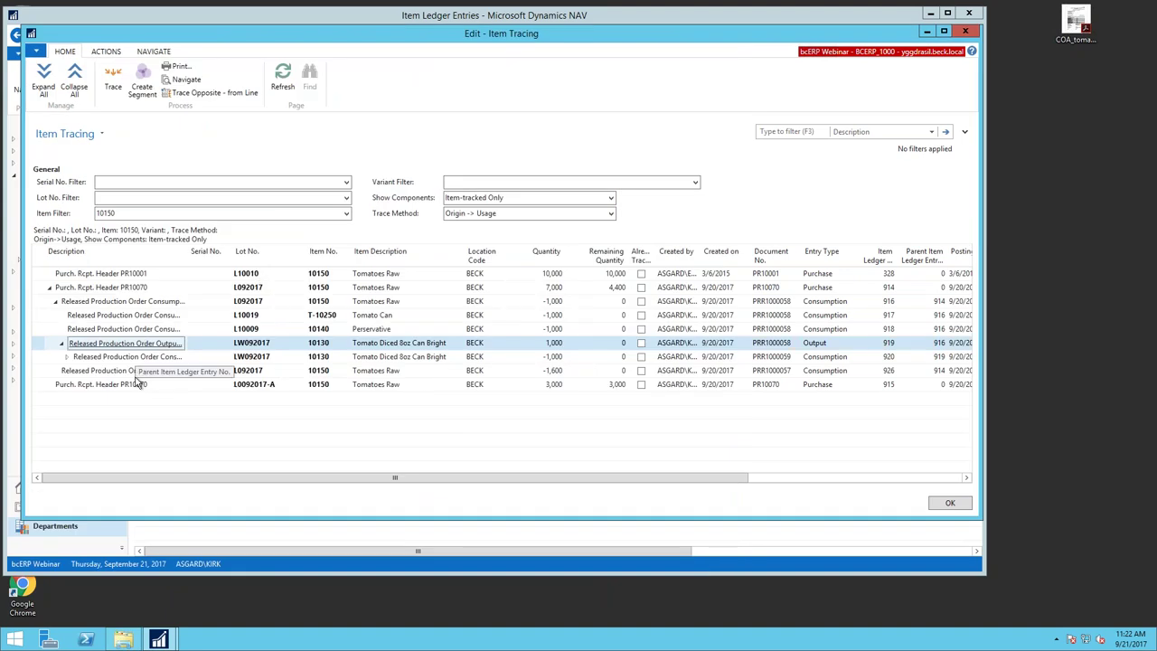
Step: Run the trace for item 10130 and expand the output line of production document PRR1000034
{"action": "left_click", "coordinate": [127, 213]}
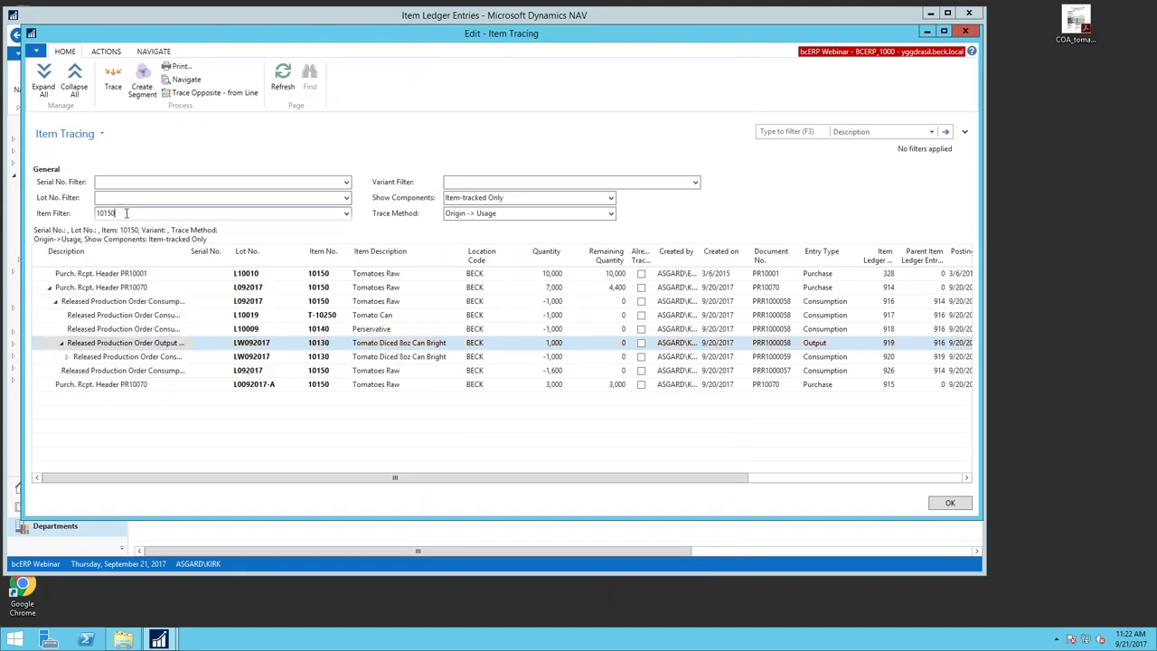
{"action": "type", "text": "10130"}
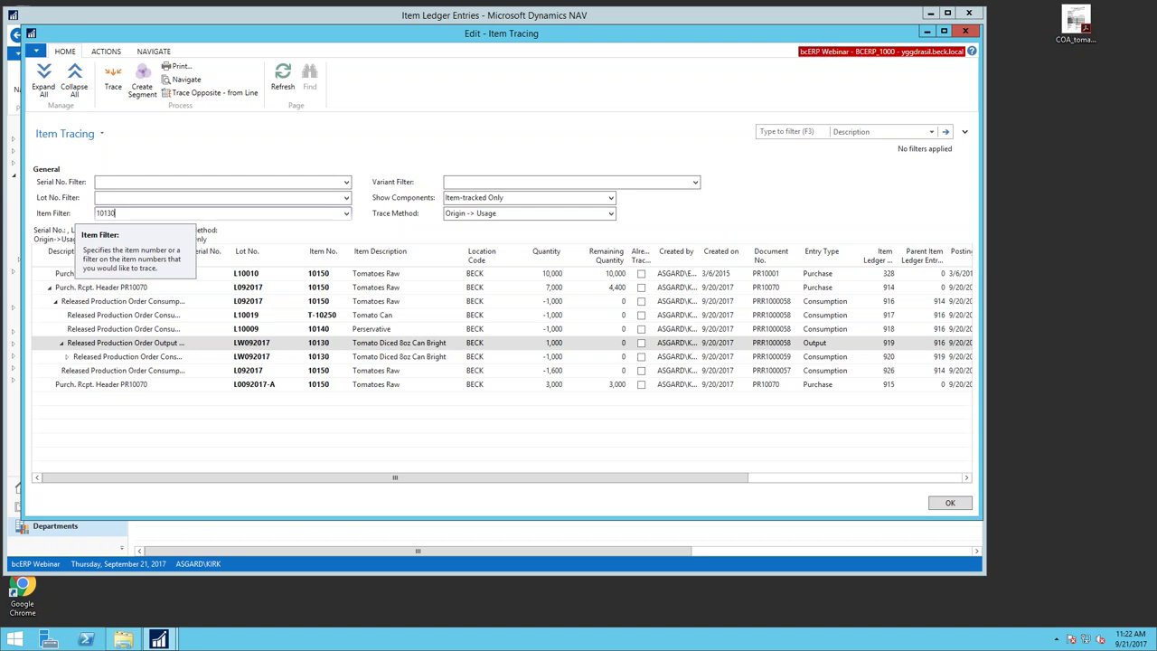
{"action": "left_click", "coordinate": [113, 79]}
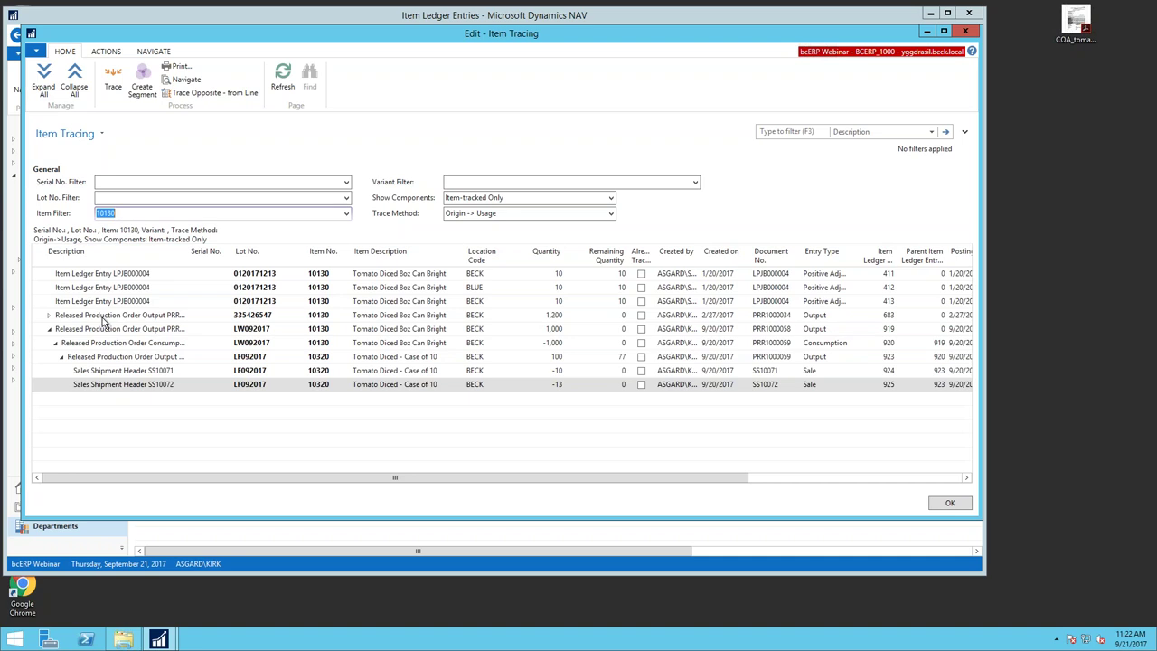
{"action": "left_click", "coordinate": [50, 315]}
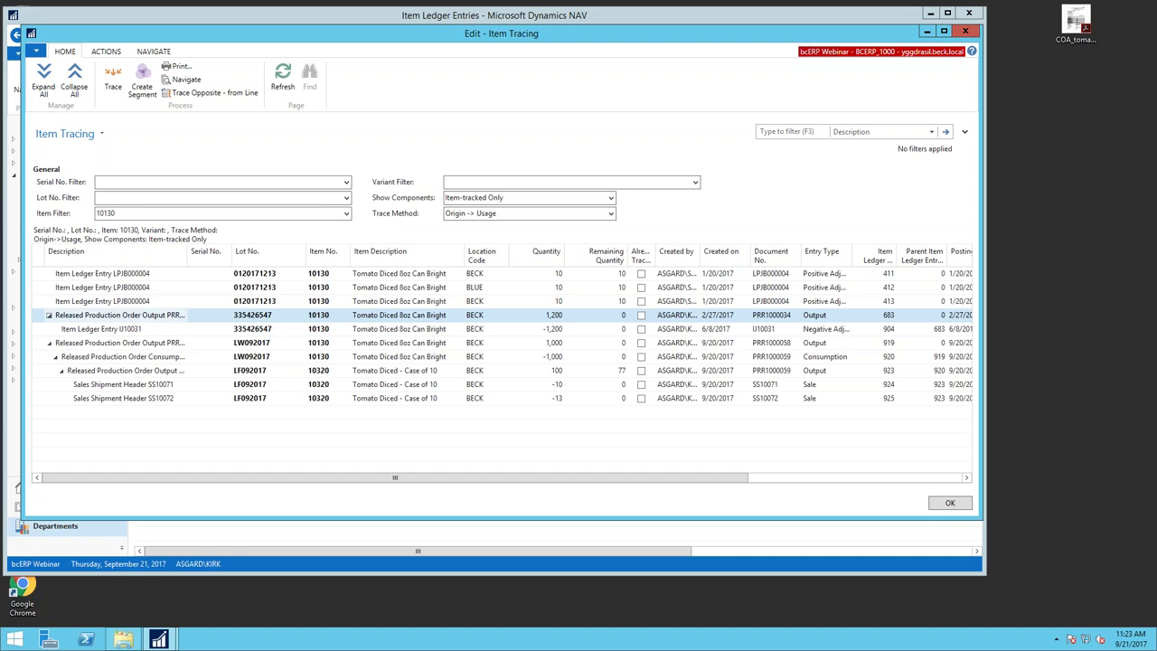
Step: Widen the Description column and check the source names on the SS10071 and SS10072 sales shipment lines
{"action": "left_click_drag", "start_coordinate": [251, 253], "coordinate": [253, 253]}
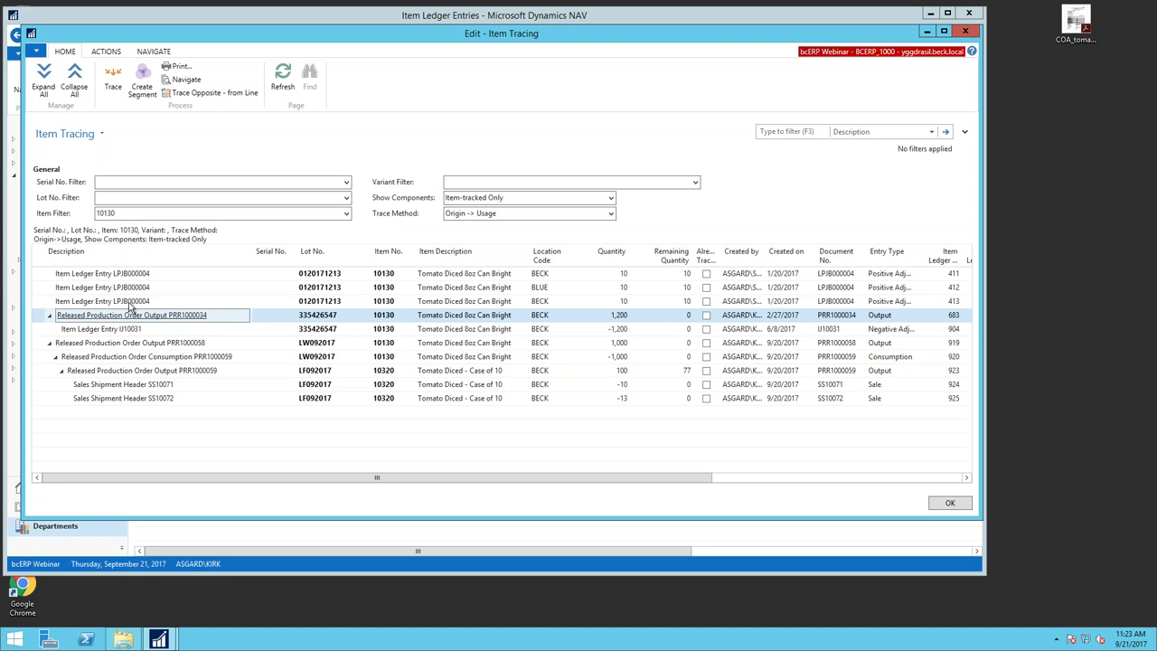
{"action": "left_click", "coordinate": [183, 386]}
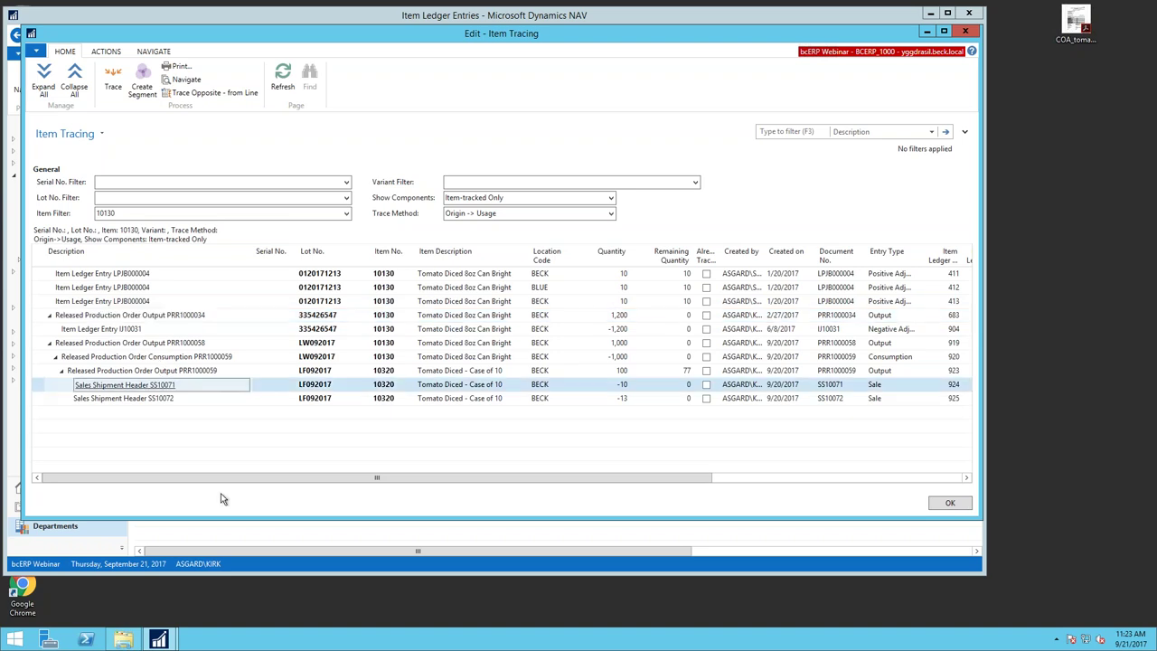
{"action": "left_click_drag", "start_coordinate": [238, 476], "coordinate": [497, 483]}
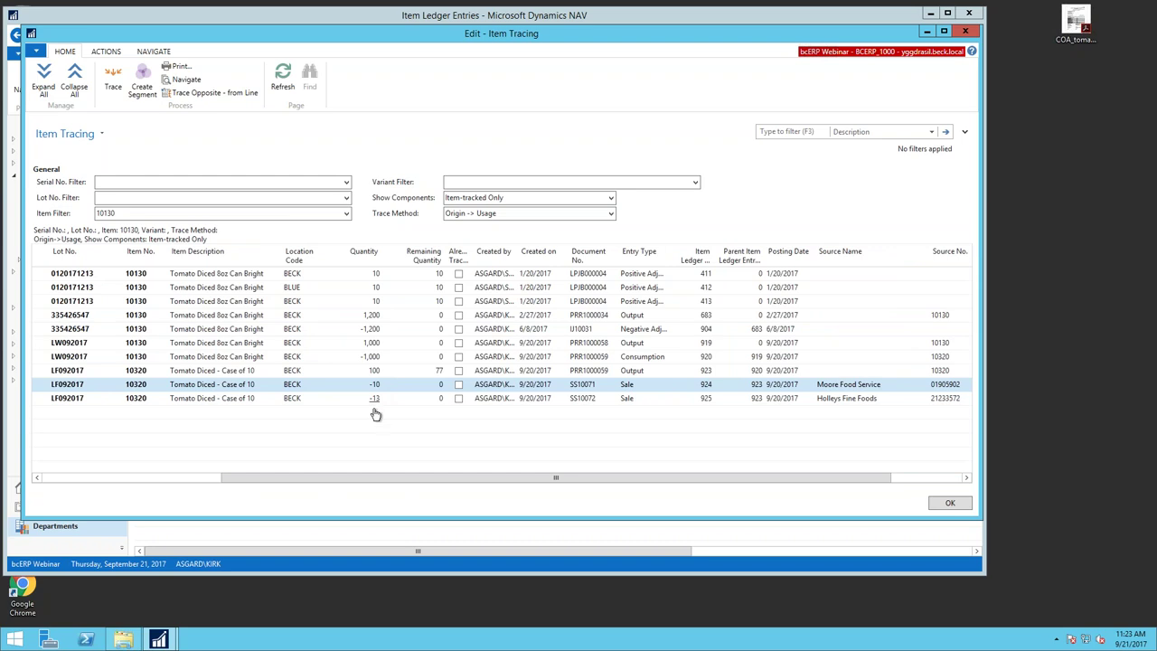
{"action": "left_click_drag", "start_coordinate": [338, 478], "coordinate": [164, 486]}
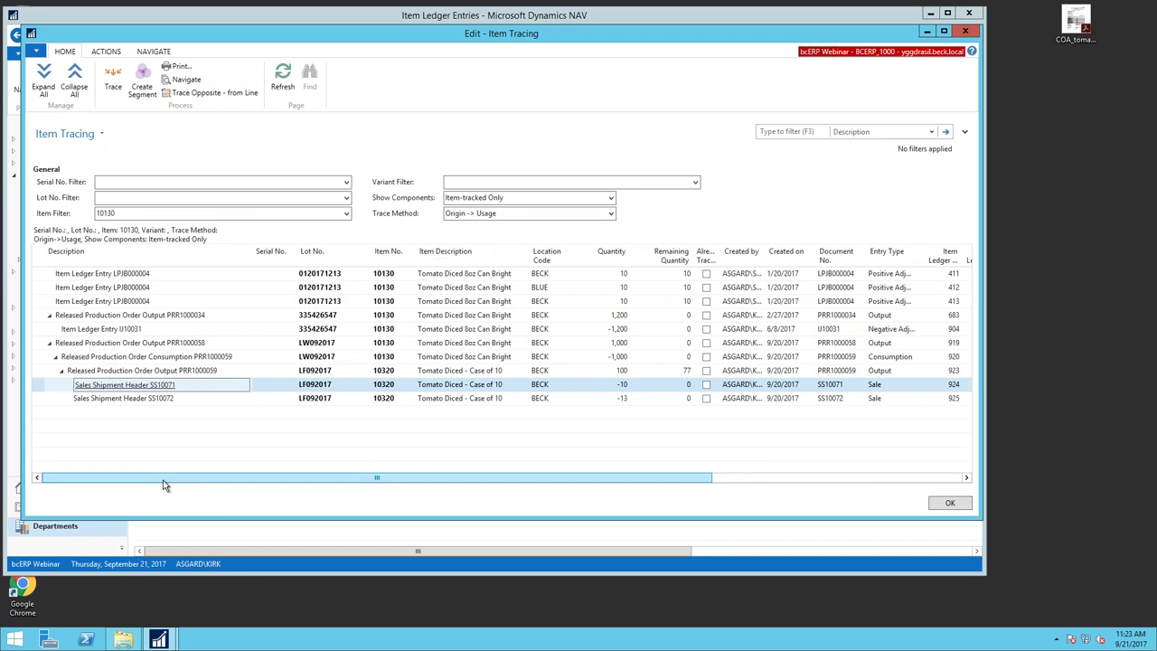
{"action": "left_click_drag", "start_coordinate": [163, 485], "coordinate": [164, 486]}
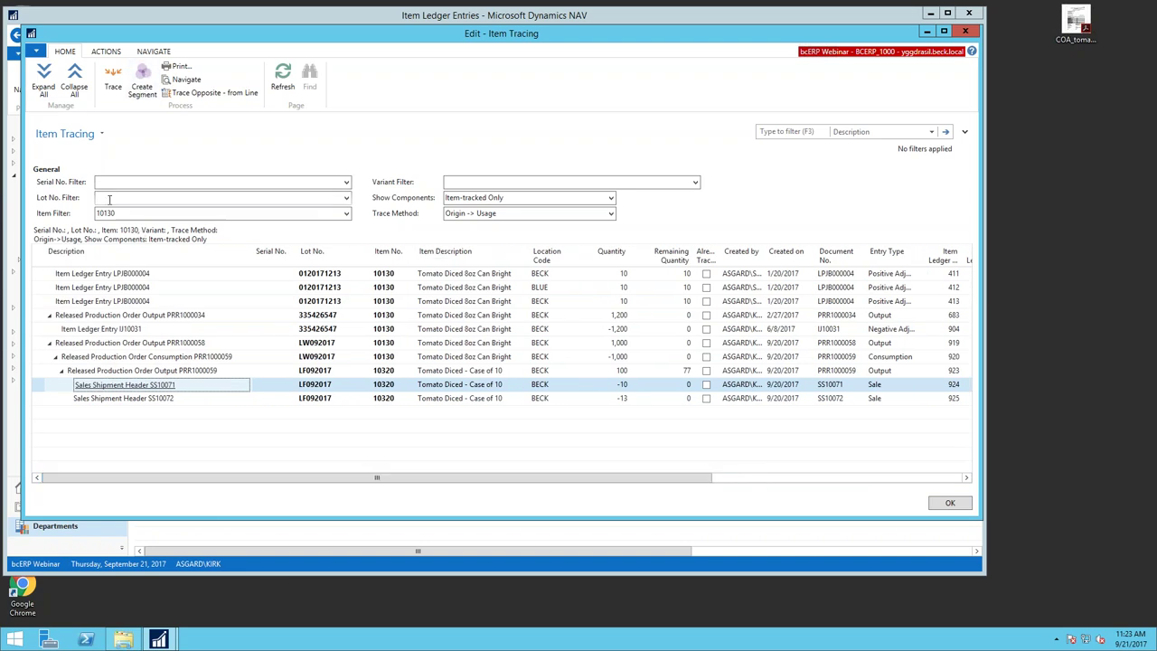
Step: Copy lot number LF092017 from the SS10071 shipment line into the lot filter and run the trace
{"action": "right_click", "coordinate": [314, 386]}
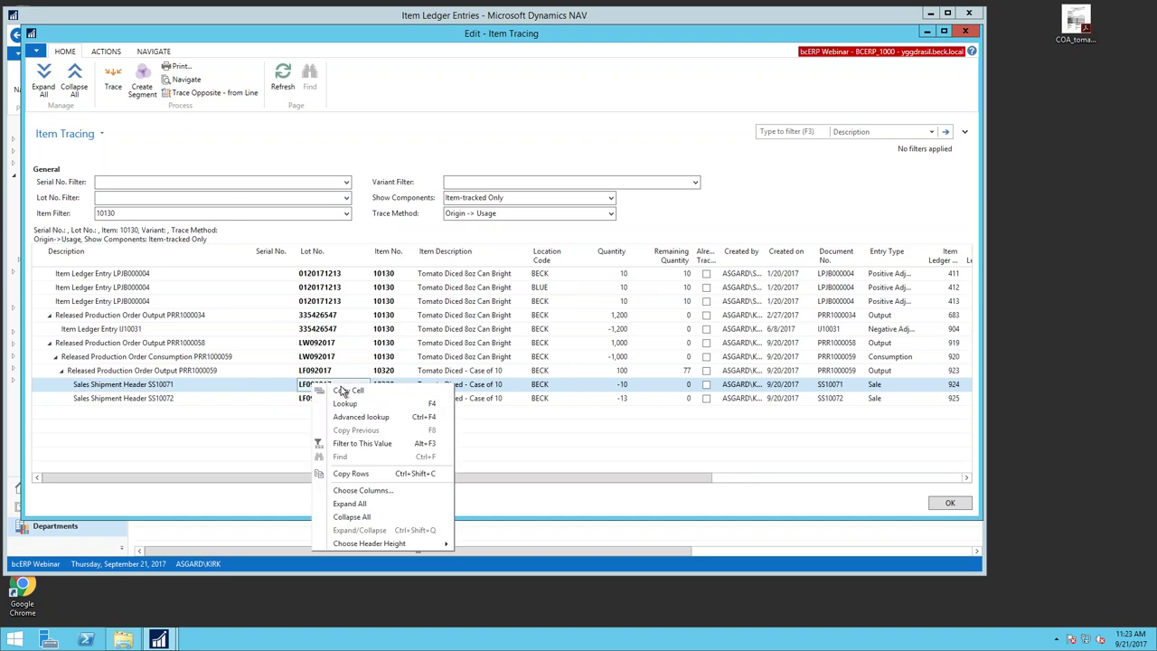
{"action": "left_click", "coordinate": [348, 391]}
{"action": "left_click", "coordinate": [217, 197]}
{"action": "type", "text": "LF092017"}
{"action": "left_click", "coordinate": [113, 83]}
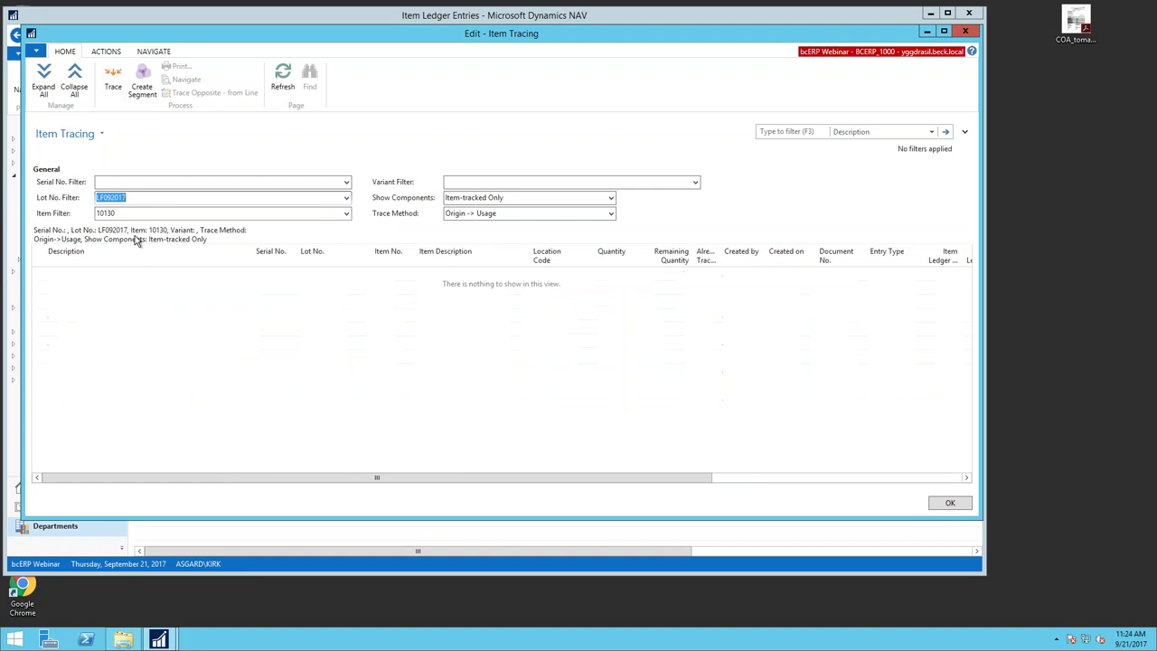
Step: Change the trace method to Usage -> Origin and rerun the trace for lot LF092017
{"action": "left_click", "coordinate": [611, 214]}
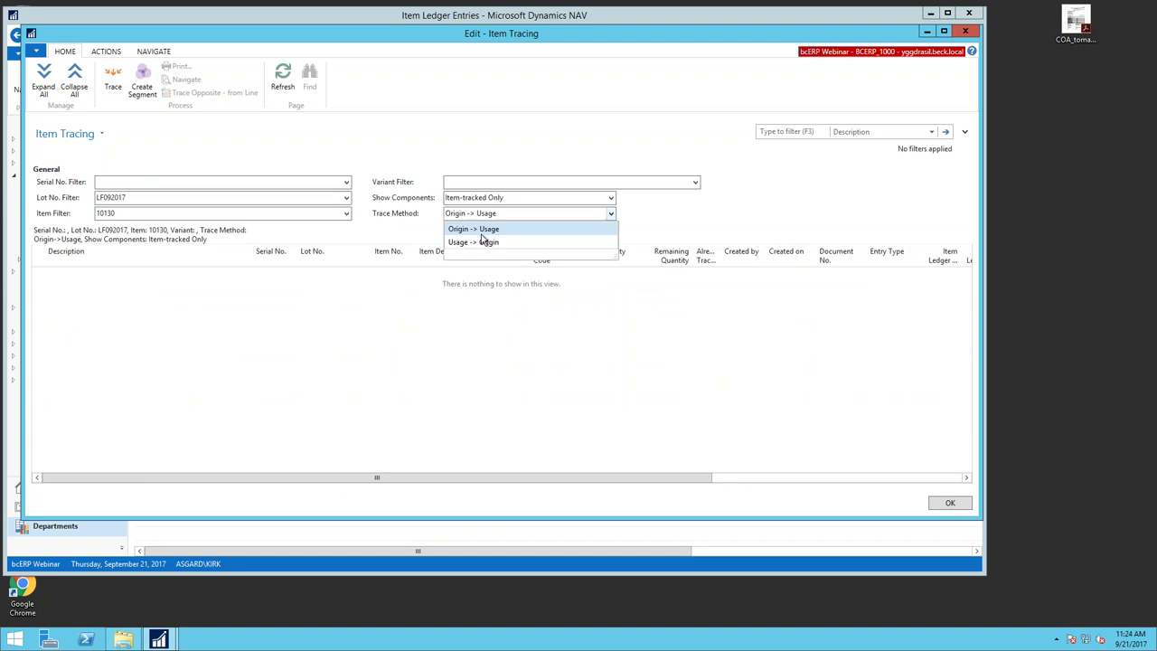
{"action": "left_click", "coordinate": [484, 240]}
{"action": "left_click", "coordinate": [113, 84]}
Step: Set the item filter to 10320, rerun the trace for lot LF092017 and look at the Lot No. Information List
{"action": "left_click", "coordinate": [147, 195]}
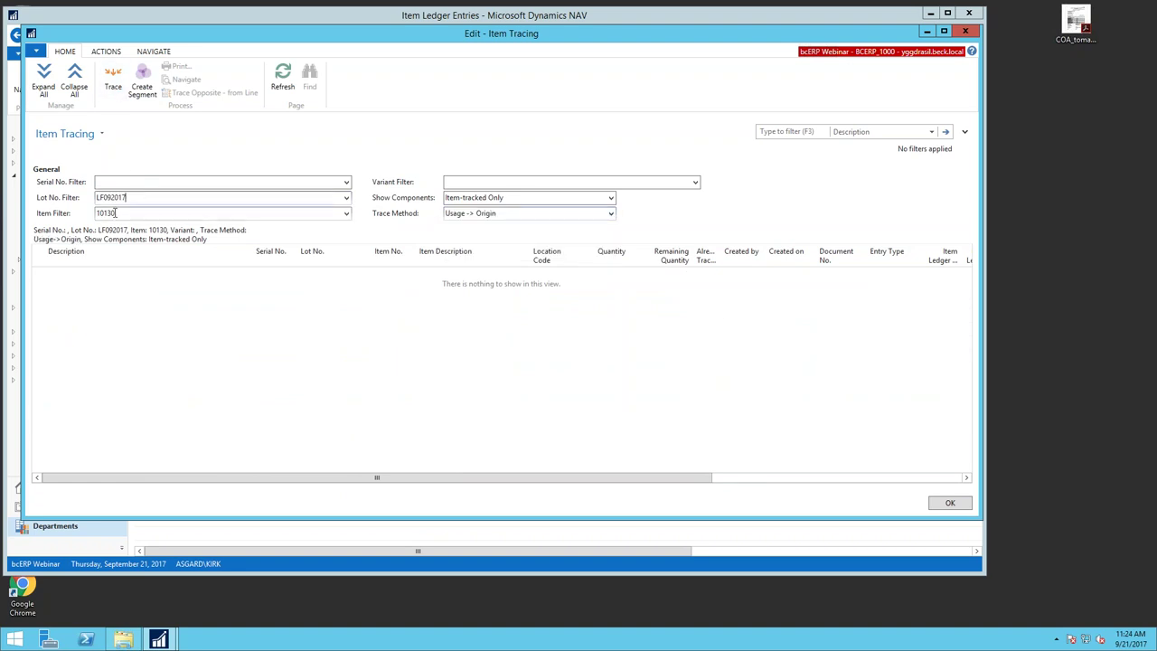
{"action": "key", "text": "Tab"}
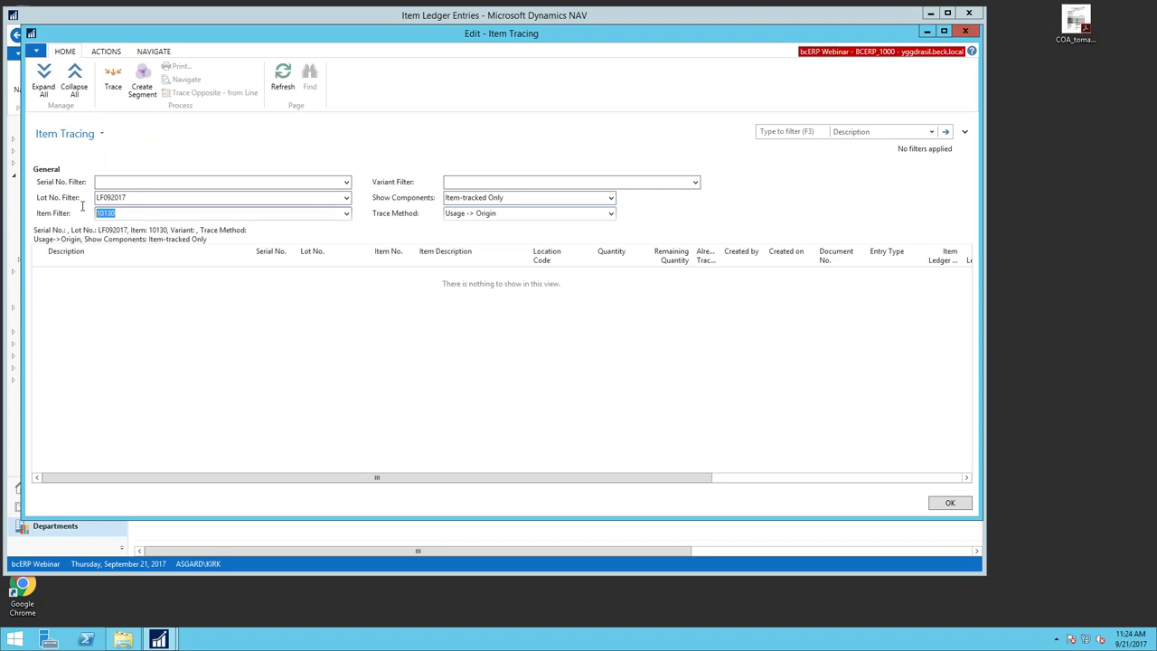
{"action": "type", "text": "10320"}
{"action": "left_click", "coordinate": [113, 80]}
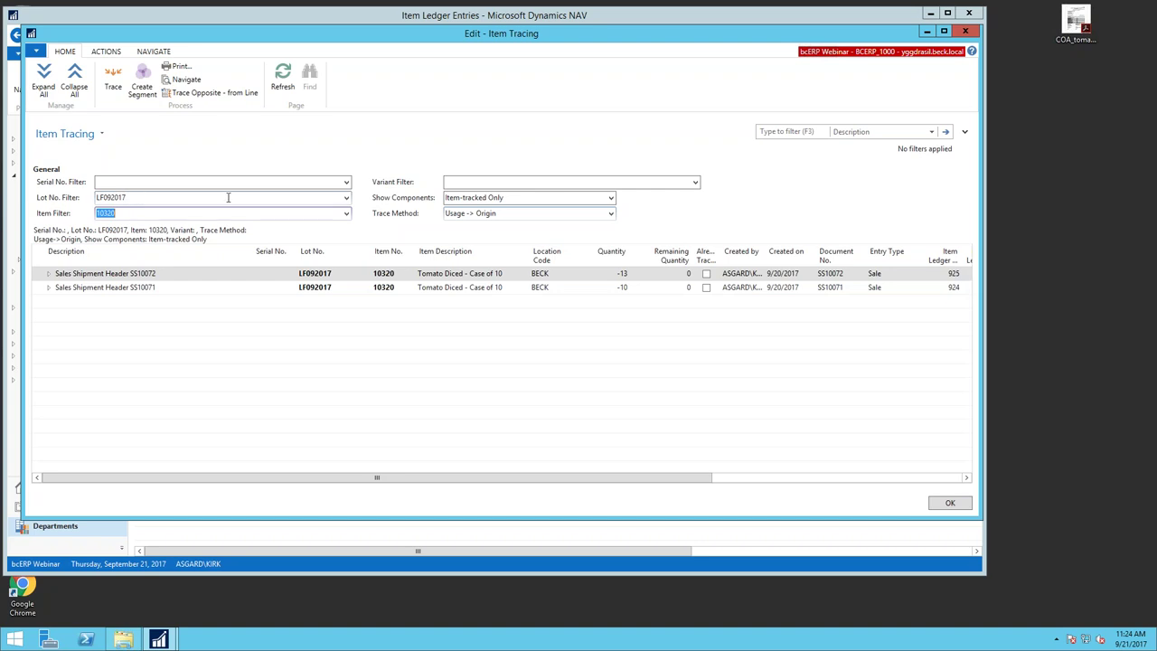
{"action": "left_click", "coordinate": [346, 197]}
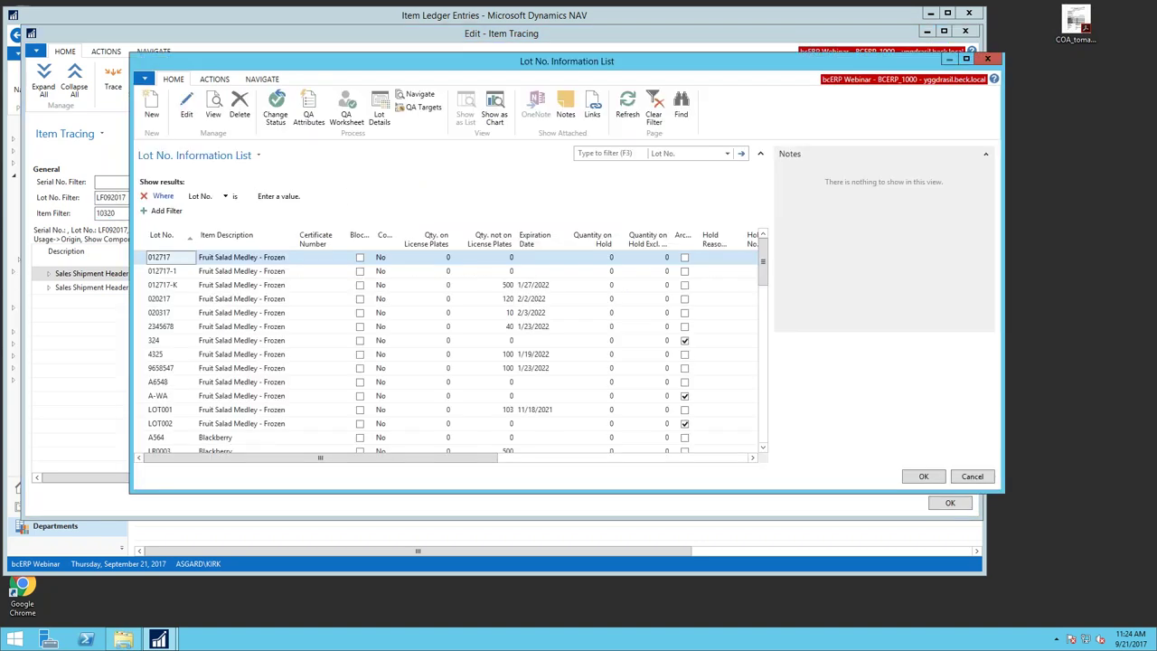
{"action": "left_click", "coordinate": [986, 59]}
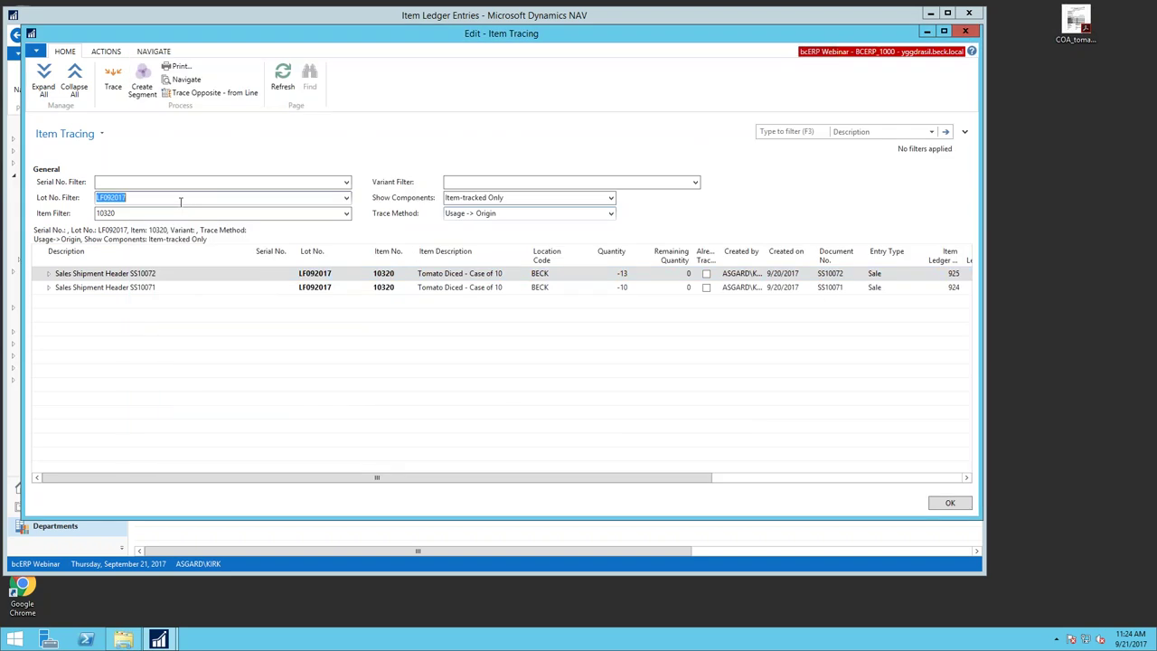
Step: Expand both sales shipment lines and follow SS10072 level by level down to the purchase receipt behind the Tomatoes Raw consumption
{"action": "left_click", "coordinate": [48, 273]}
{"action": "left_click", "coordinate": [50, 301]}
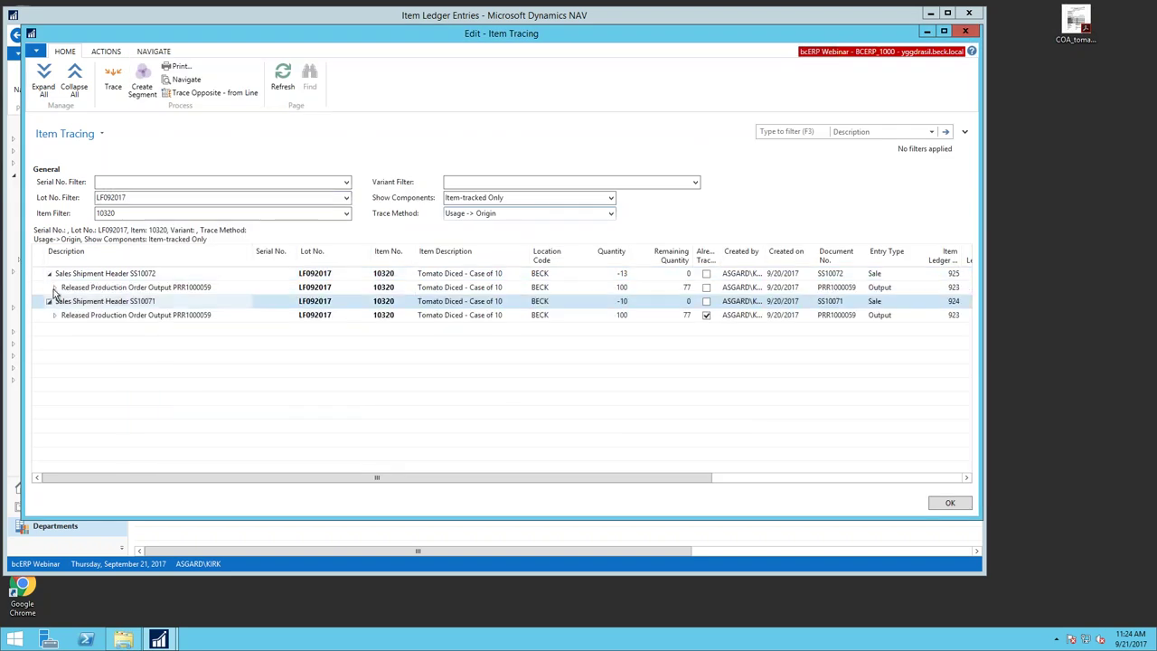
{"action": "left_click", "coordinate": [54, 288]}
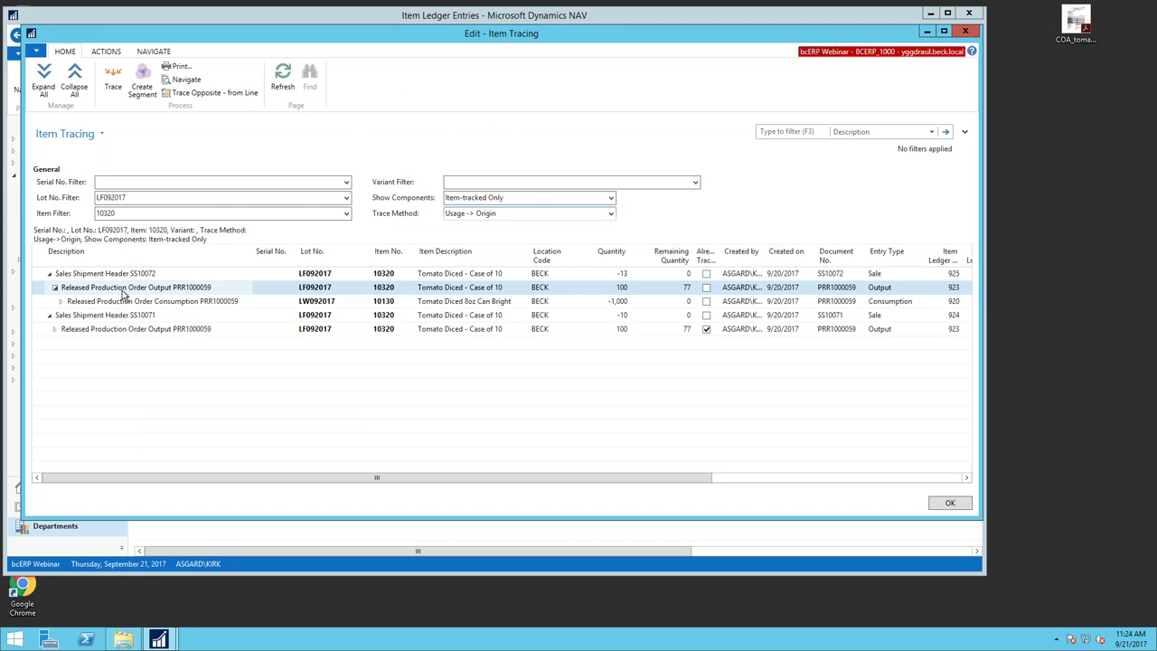
{"action": "left_click", "coordinate": [61, 301]}
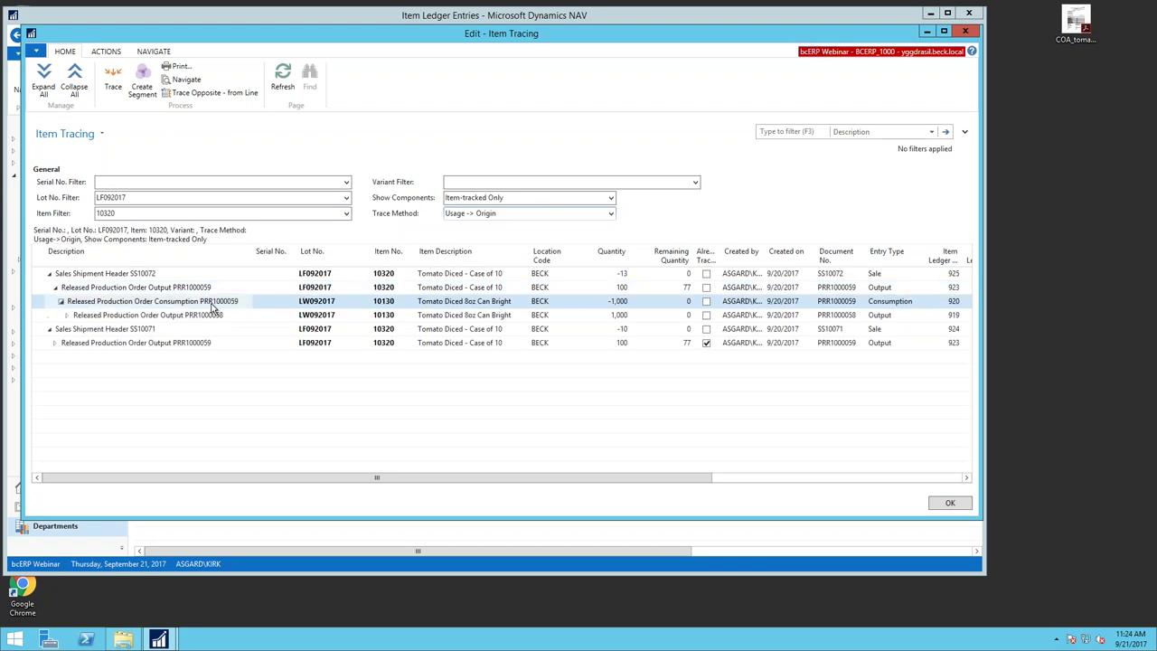
{"action": "left_click", "coordinate": [67, 315]}
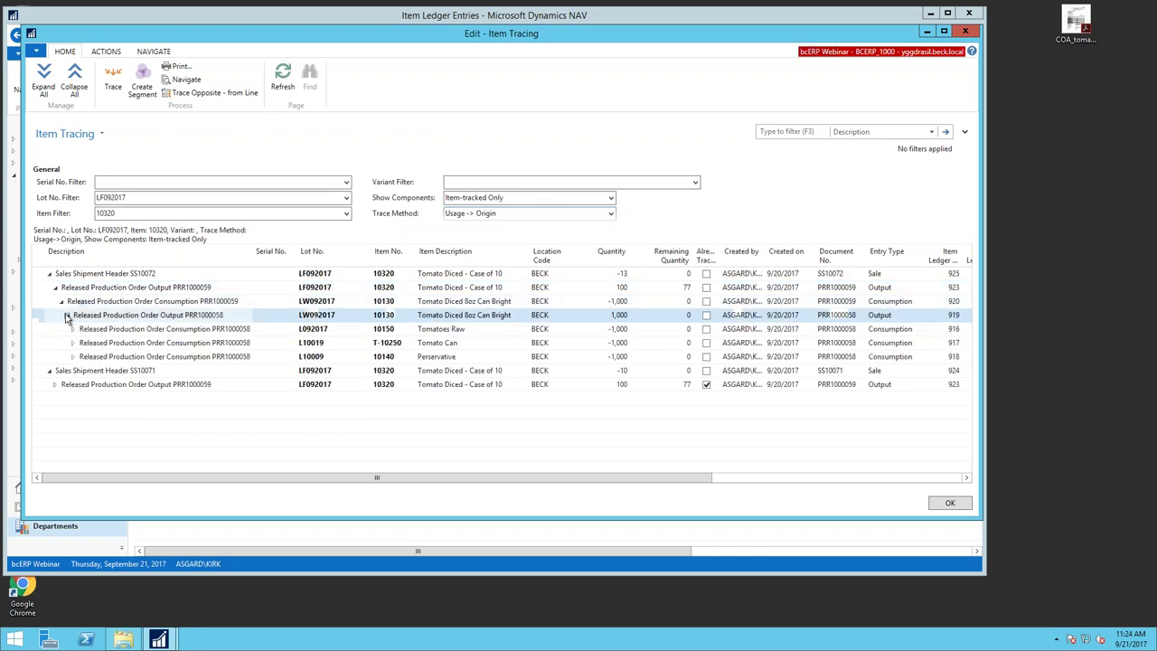
{"action": "left_click", "coordinate": [73, 328]}
Step: Look at posted purchase receipt PR10070 for Tomatoes Raw and expand the Tomato Can consumption line of PRR1000058
{"action": "double_click", "coordinate": [201, 344]}
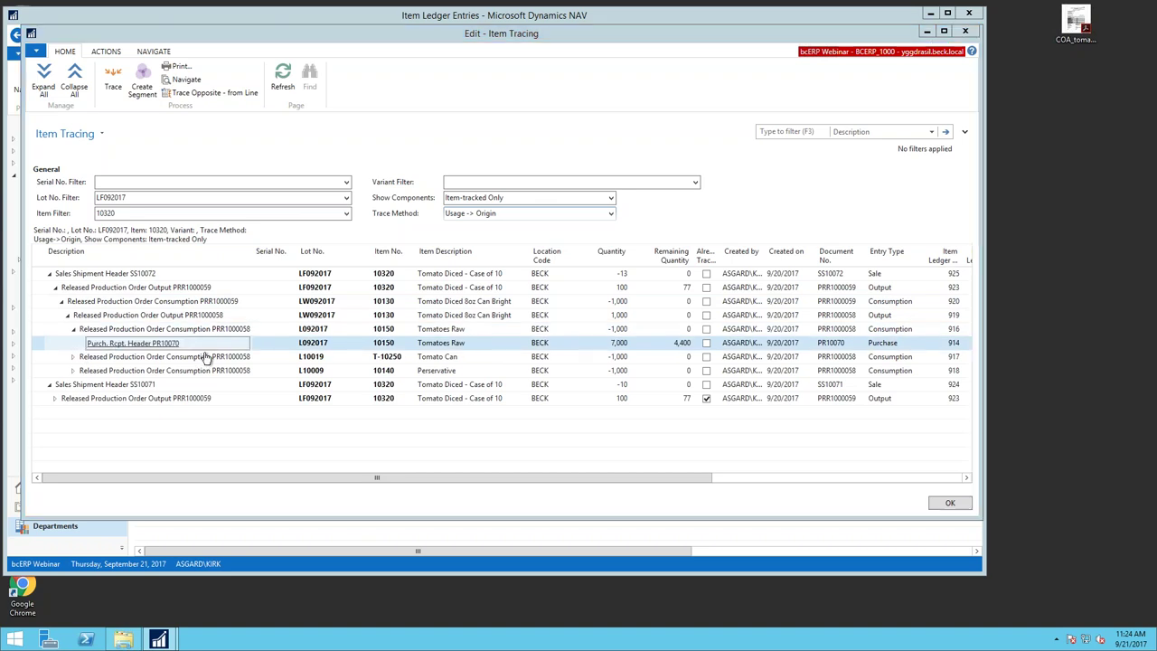
{"action": "left_click", "coordinate": [586, 10]}
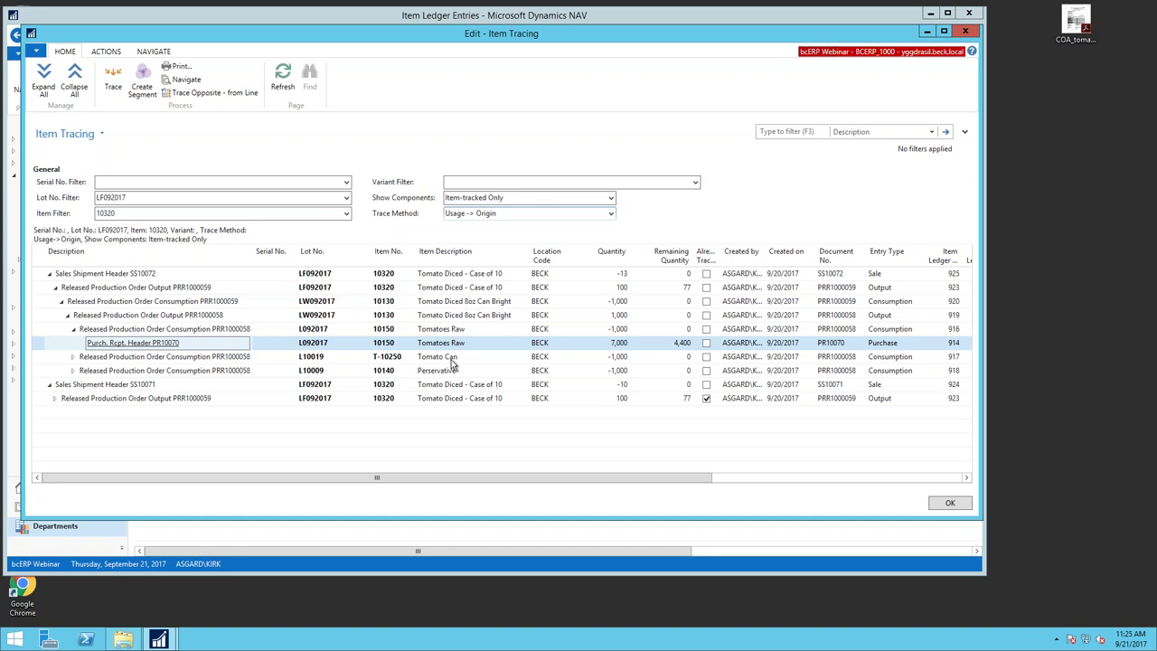
{"action": "left_click", "coordinate": [73, 356]}
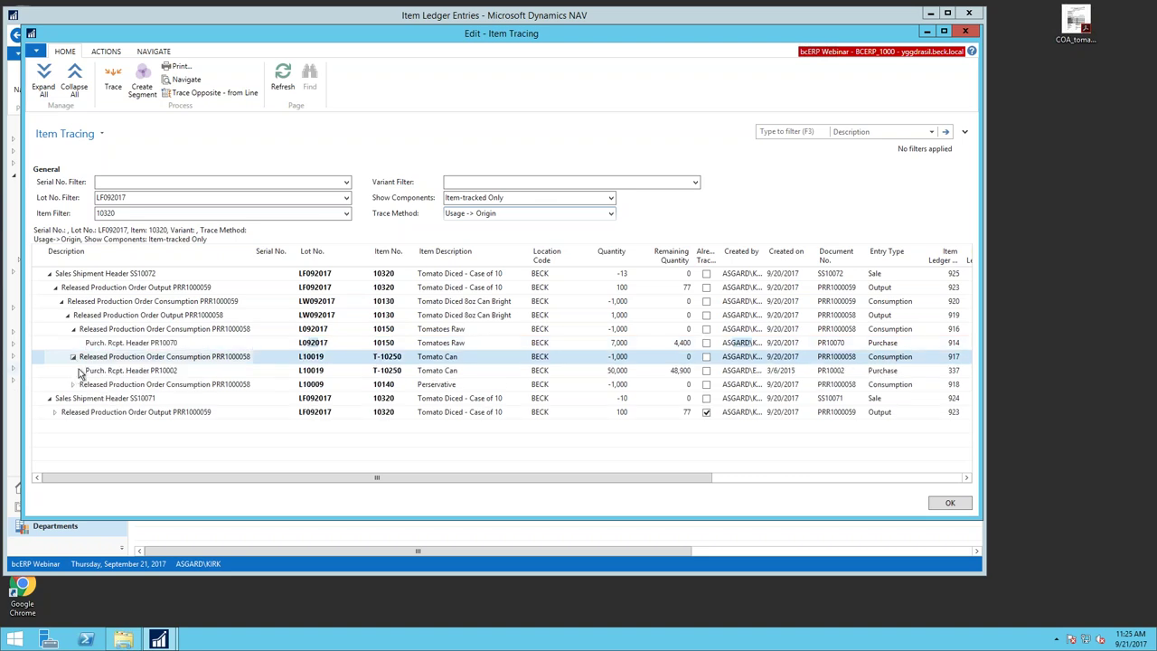
{"action": "double_click", "coordinate": [176, 344]}
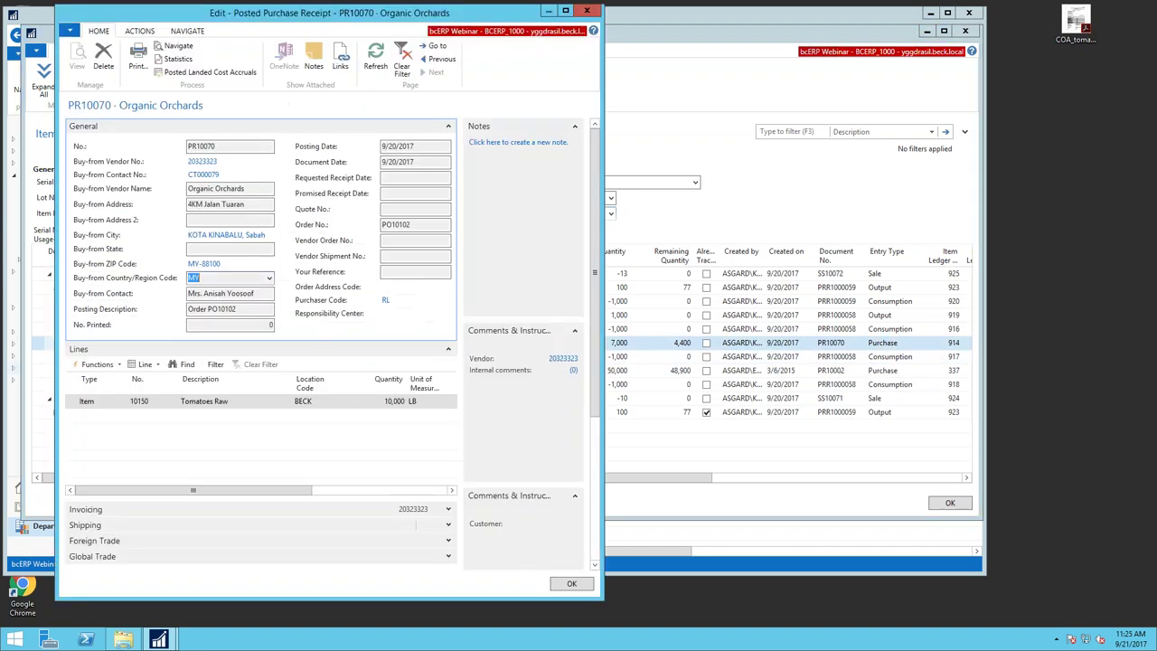
{"action": "left_click", "coordinate": [587, 11]}
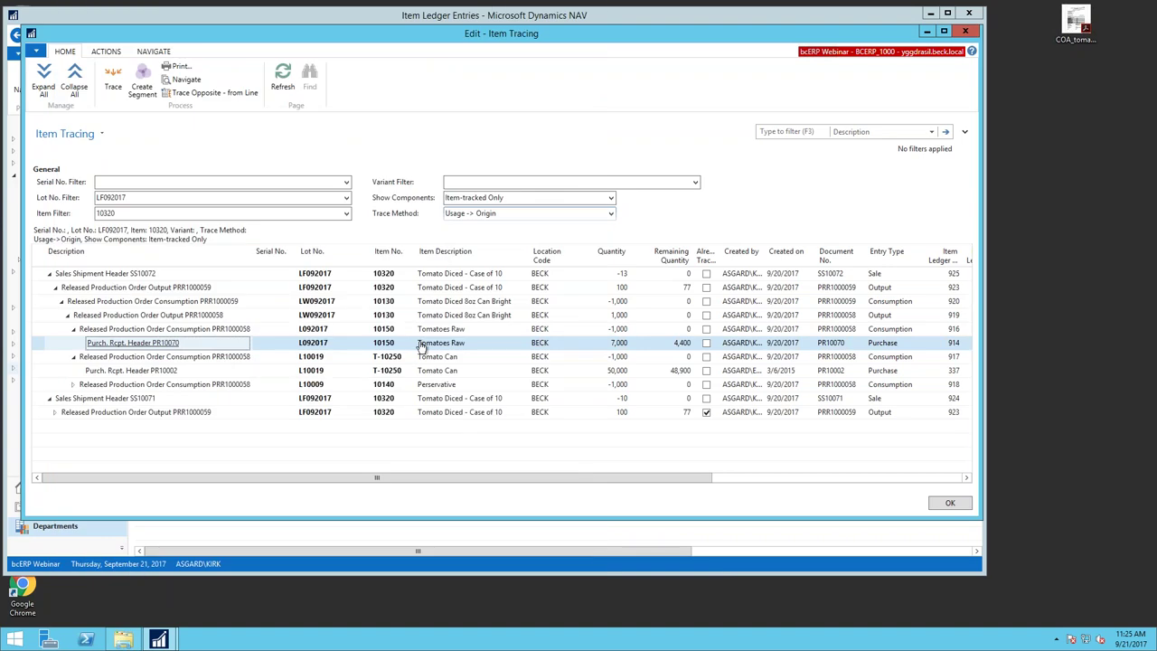
Step: Check the source names of the traced lines and expand the consumption line for item 10140
{"action": "left_click_drag", "start_coordinate": [692, 480], "coordinate": [878, 491]}
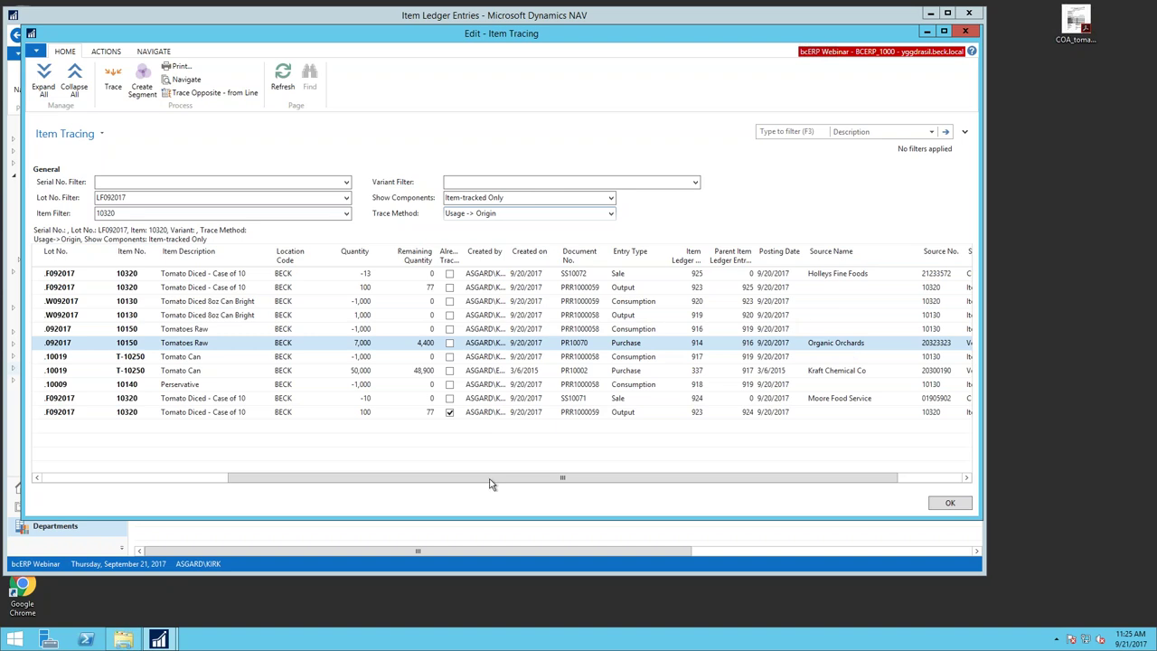
{"action": "left_click_drag", "start_coordinate": [454, 479], "coordinate": [240, 474]}
{"action": "left_click", "coordinate": [73, 385]}
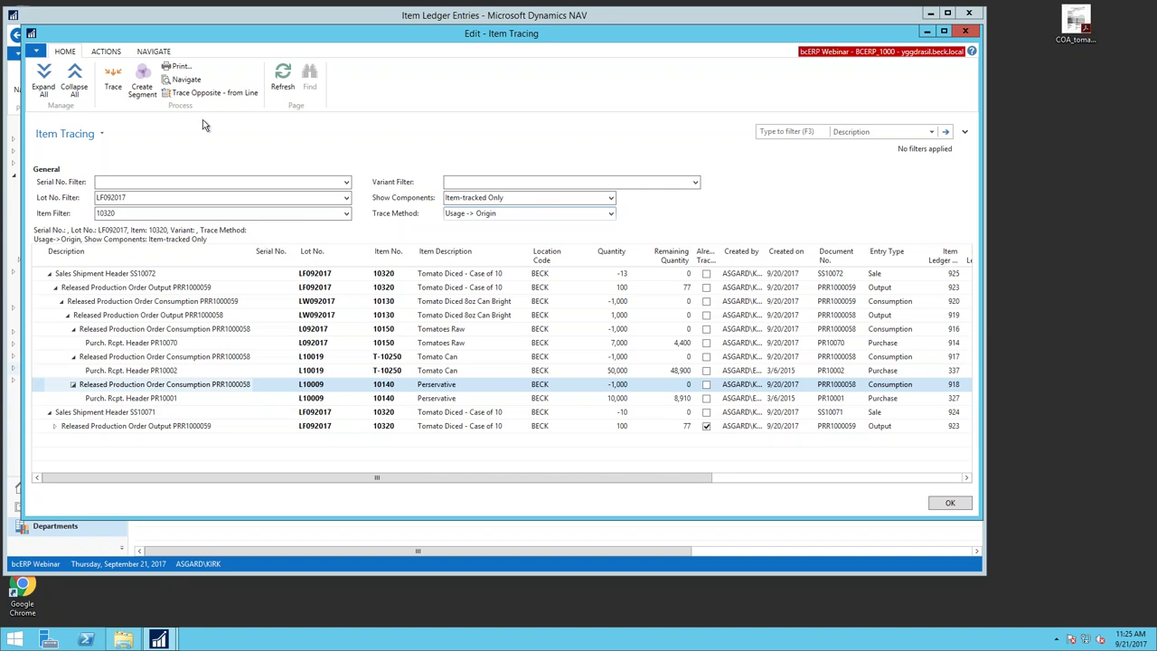
Step: Create a contact segment from the lot LF092017 trace, close it, and look at posted sales shipment SS10071
{"action": "left_click", "coordinate": [116, 80]}
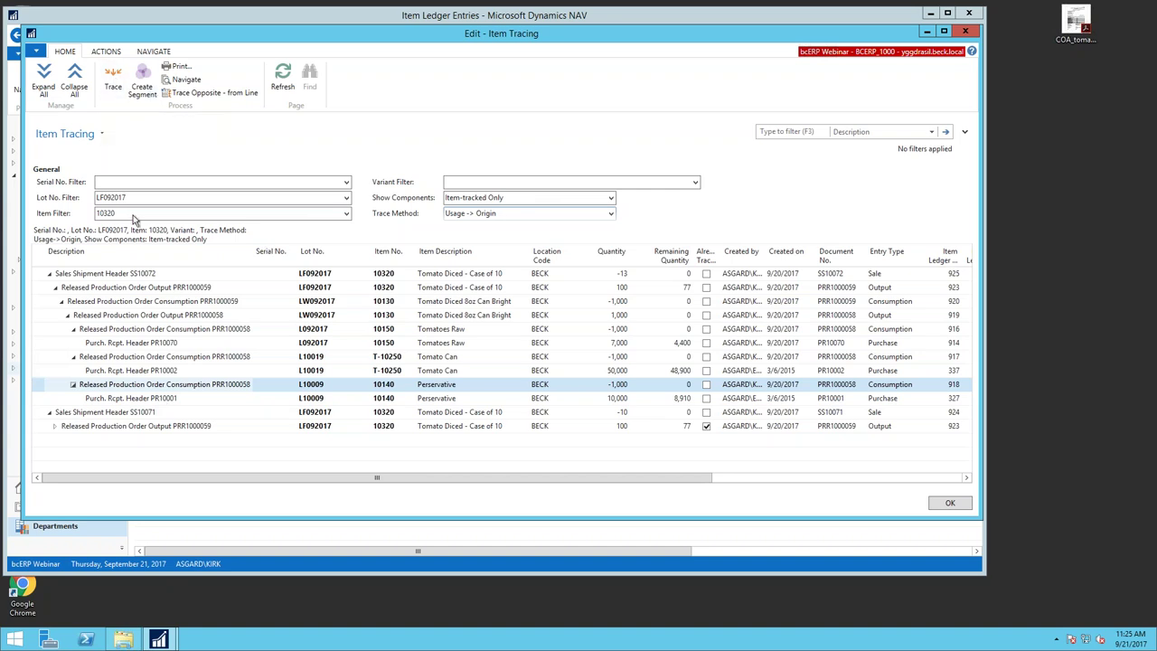
{"action": "left_click", "coordinate": [141, 85]}
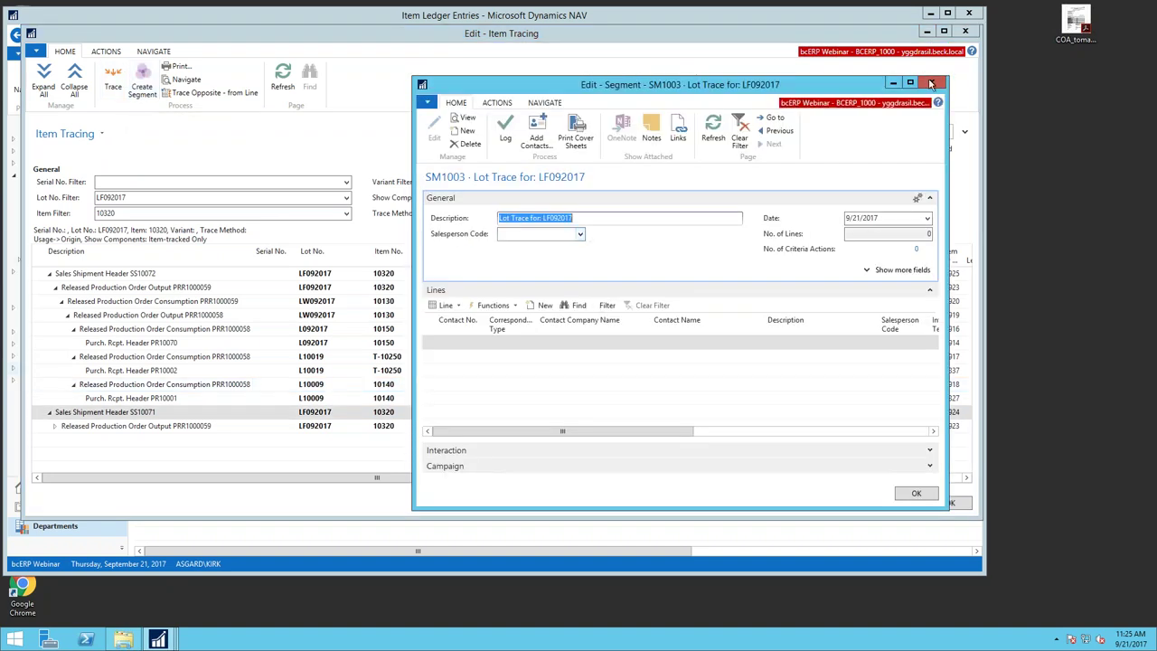
{"action": "key", "text": "Escape"}
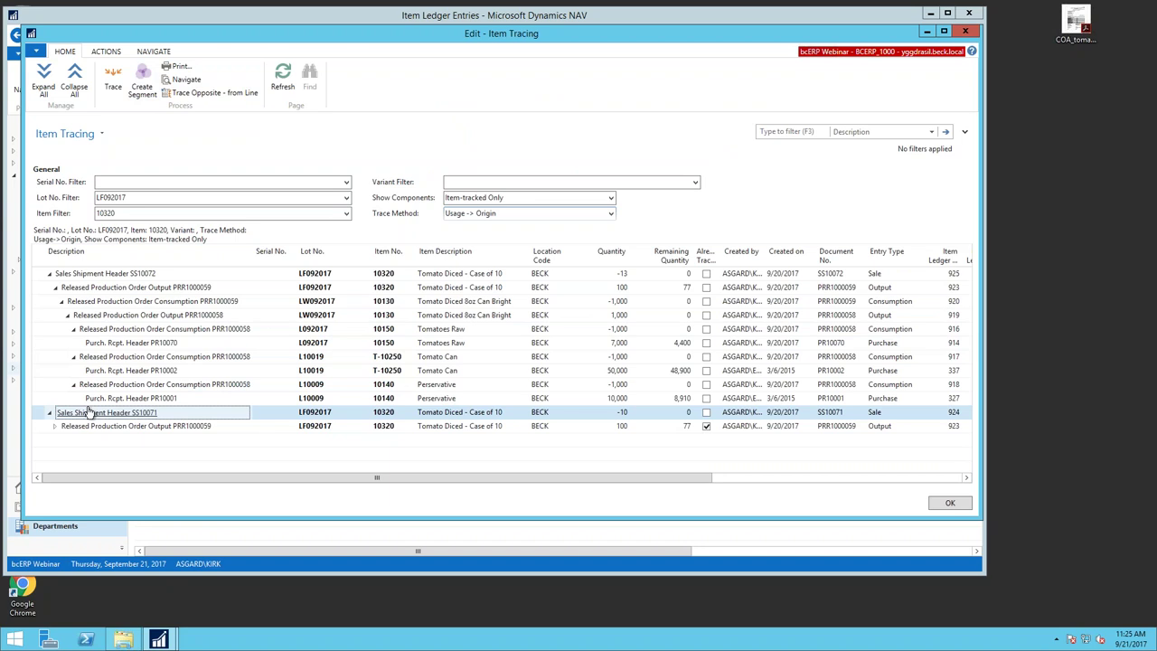
{"action": "left_click", "coordinate": [52, 415]}
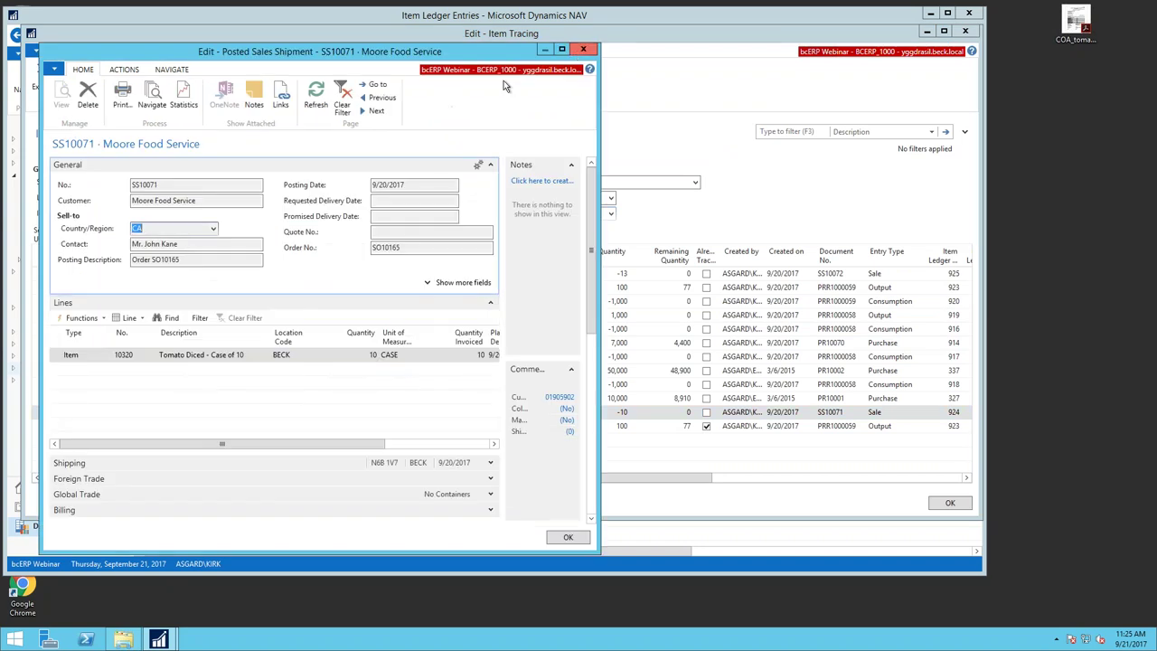
{"action": "key", "text": "Escape"}
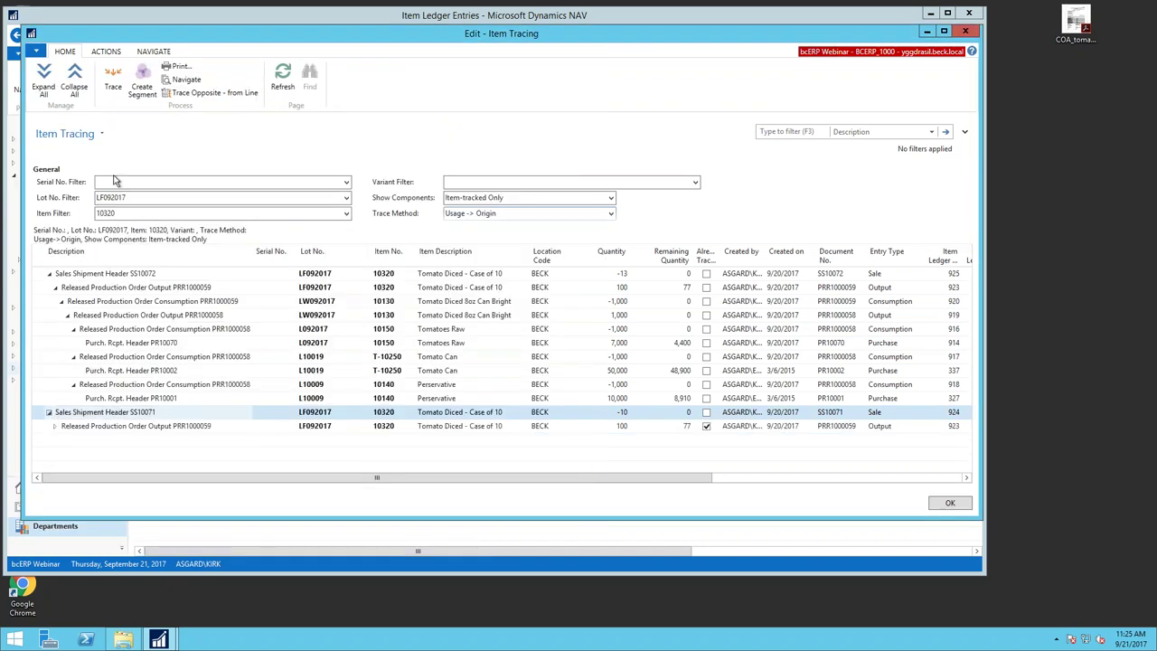
Step: Create another contact segment from the lot LF092017 trace and close its window
{"action": "left_click", "coordinate": [114, 86]}
{"action": "left_click", "coordinate": [142, 86]}
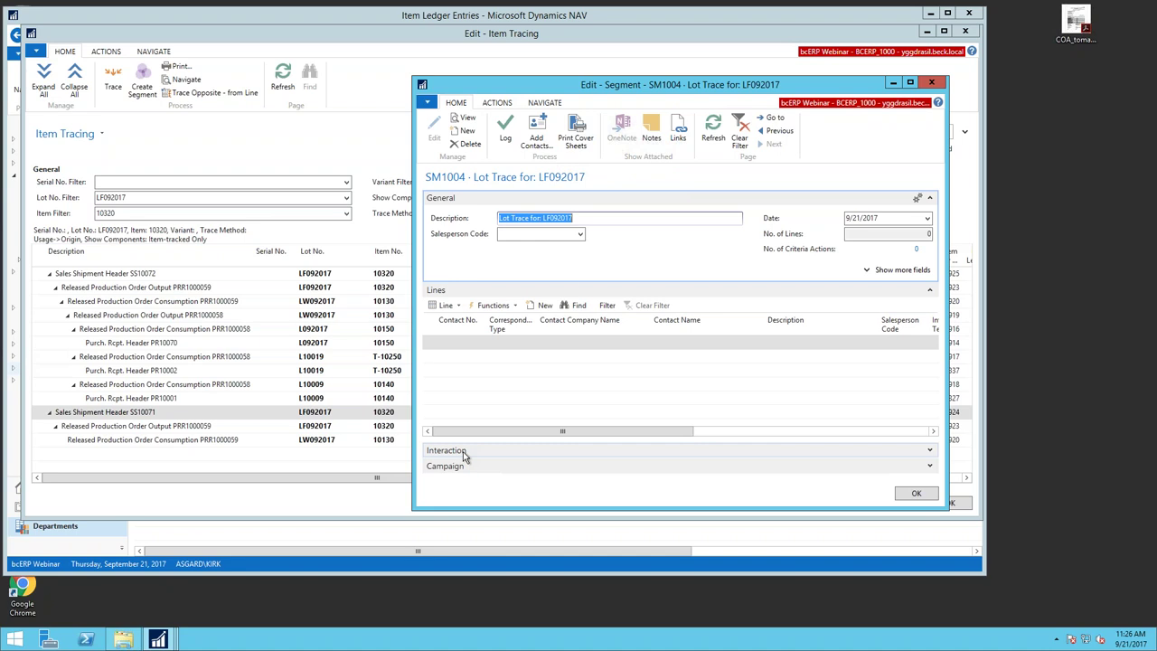
{"action": "left_click", "coordinate": [932, 84]}
Step: Open the print options for the item trace and view the fields available for column No. 1
{"action": "left_click", "coordinate": [181, 68]}
{"action": "left_click", "coordinate": [172, 260]}
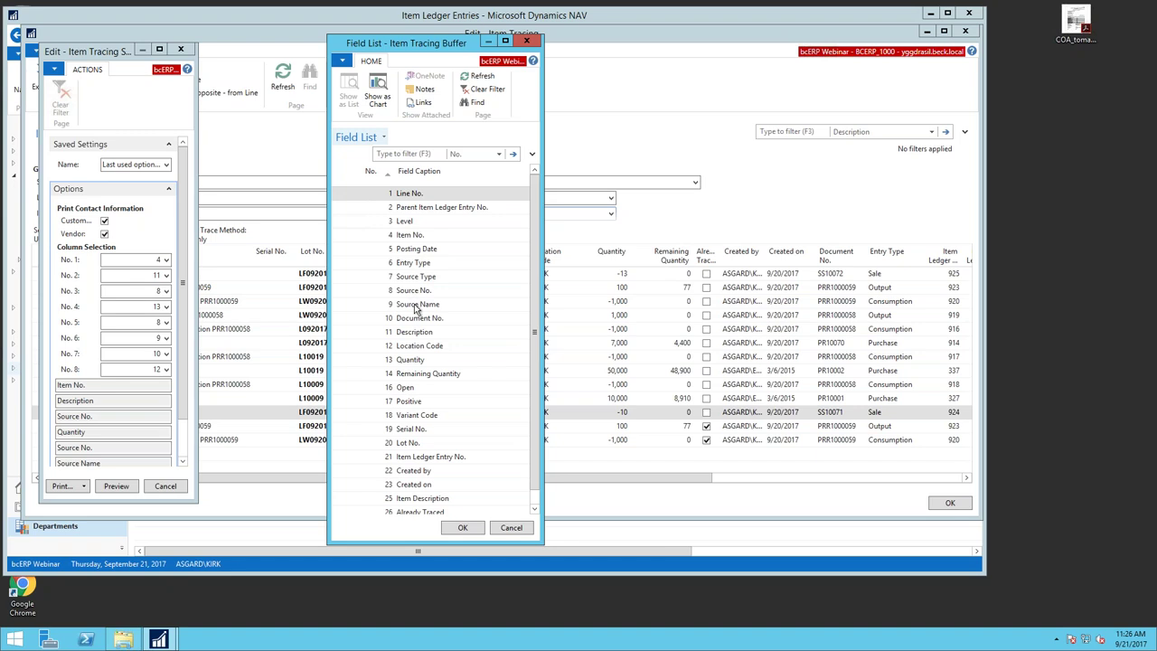
{"action": "left_click", "coordinate": [526, 41]}
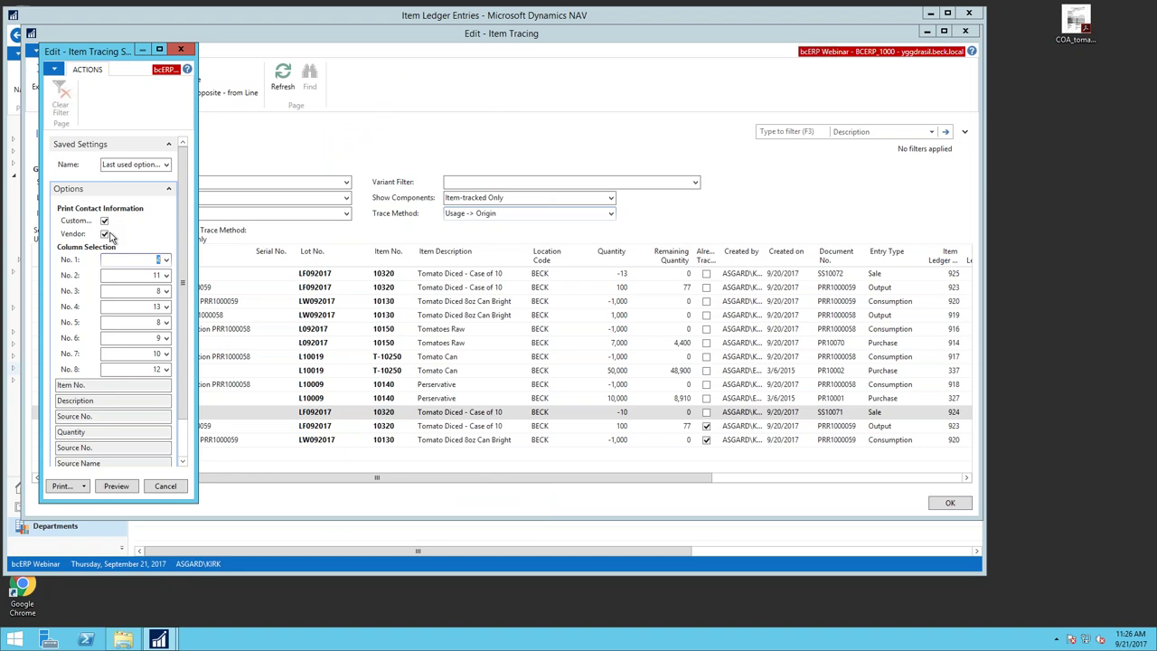
Step: Export the item tracing report to Microsoft Excel and open the Report6520.xlsx file
{"action": "left_click", "coordinate": [85, 488]}
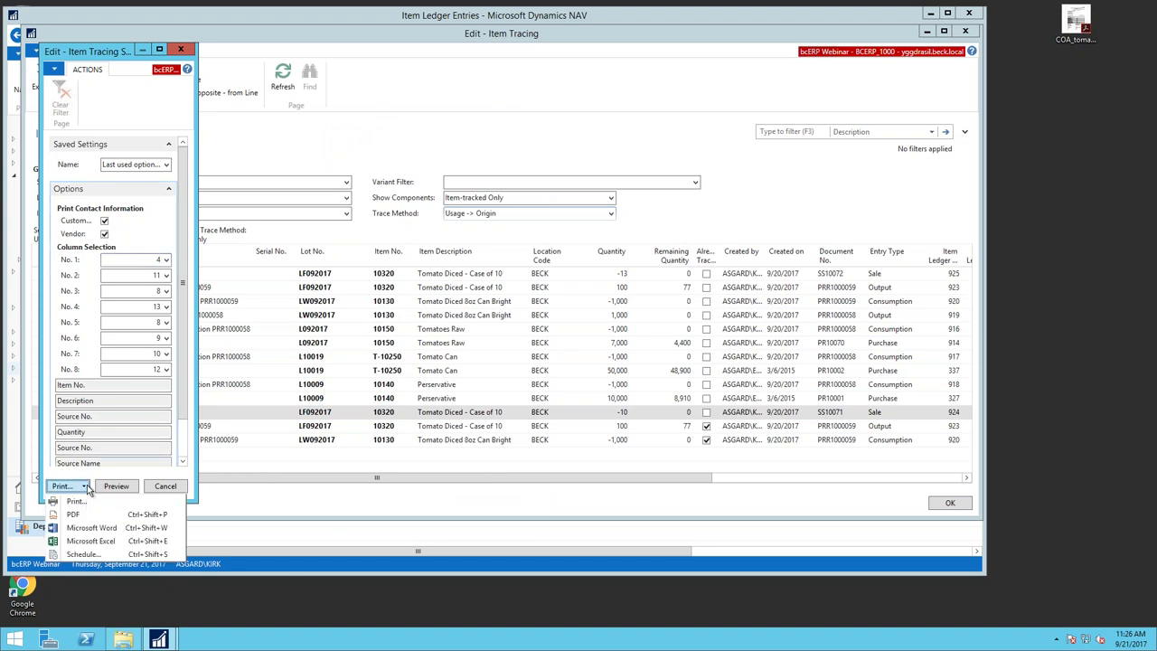
{"action": "left_click", "coordinate": [90, 540]}
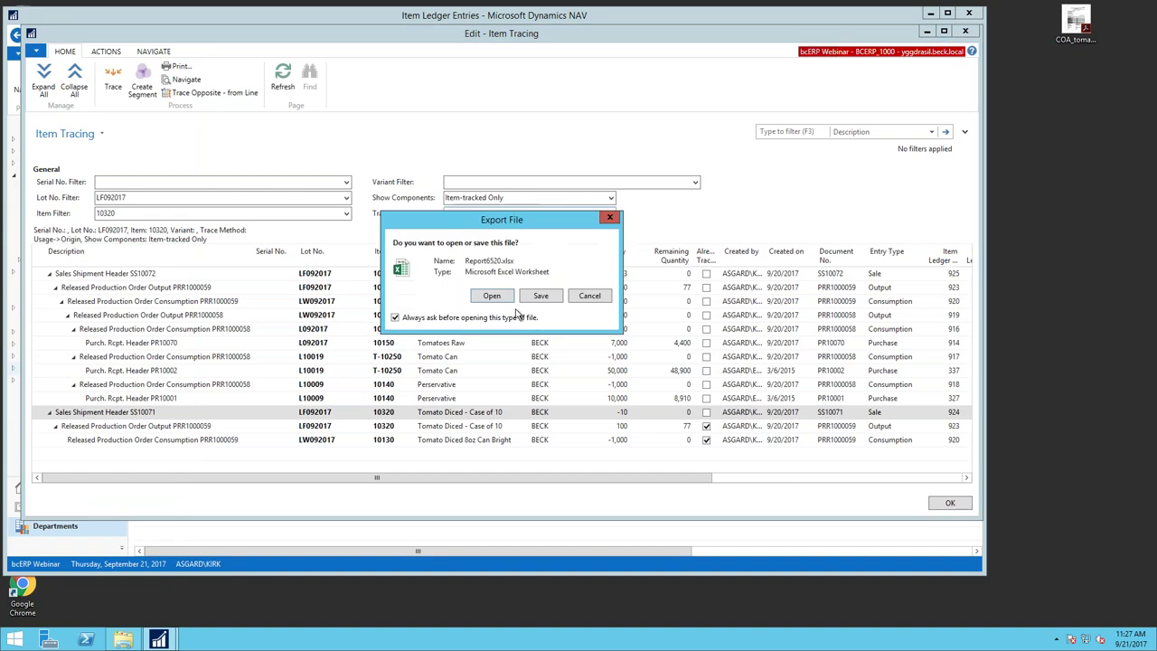
{"action": "left_click", "coordinate": [491, 295]}
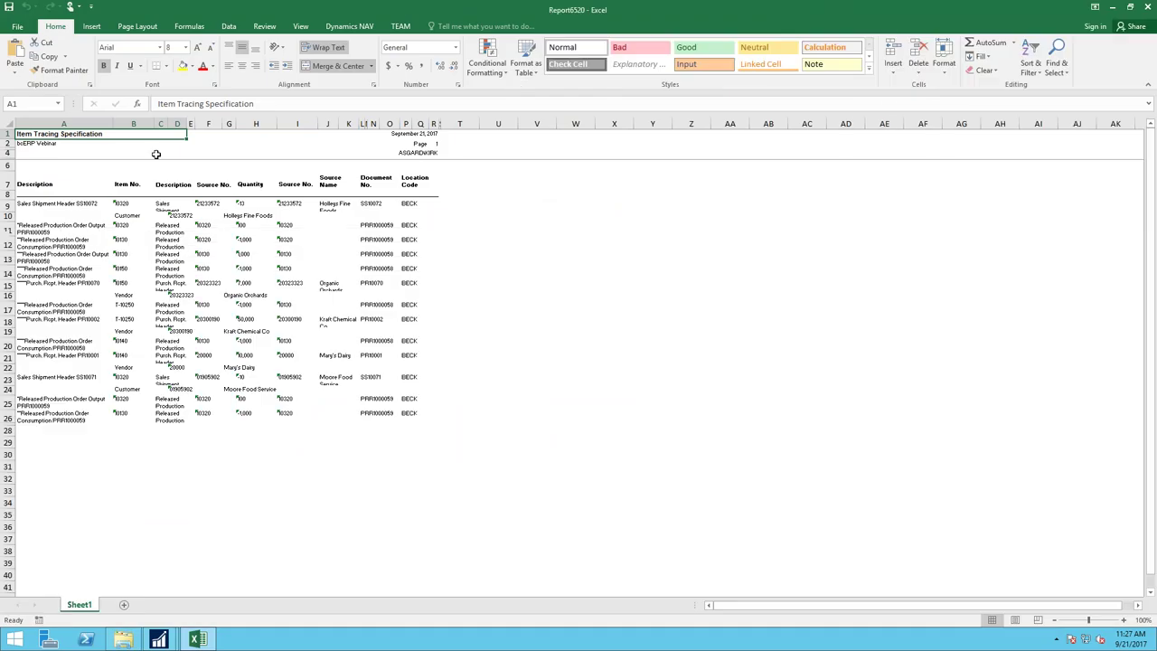
Step: Widen column E to read the full descriptions in the report, and close the workbook without saving
{"action": "left_click_drag", "start_coordinate": [195, 123], "coordinate": [264, 135]}
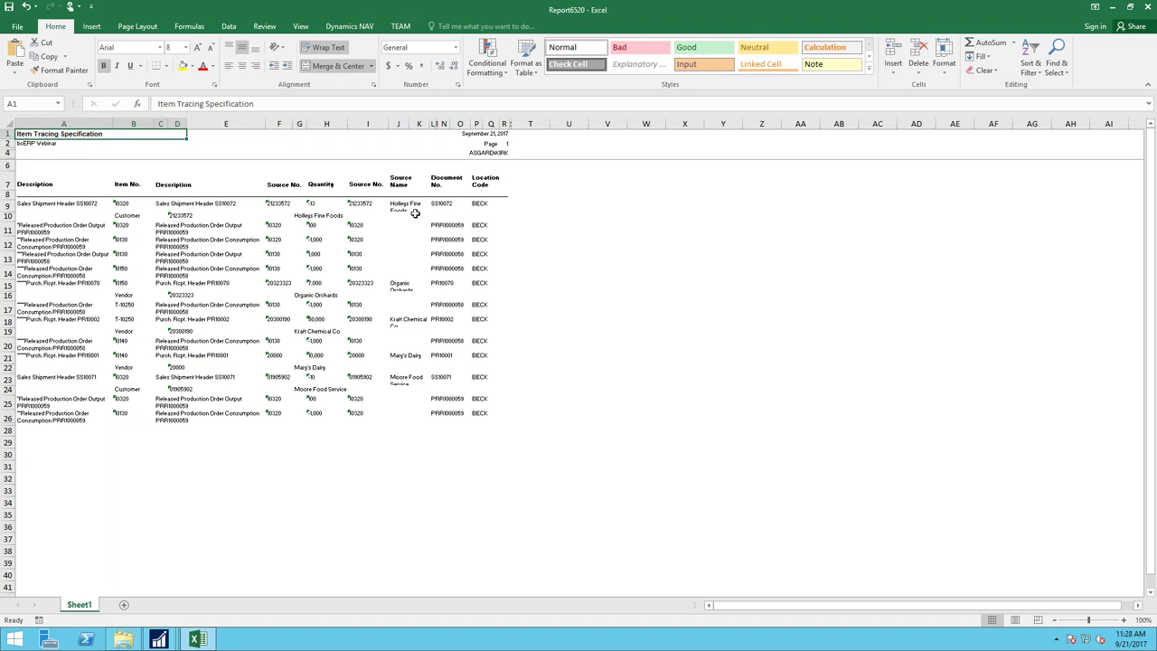
{"action": "left_click", "coordinate": [1146, 13]}
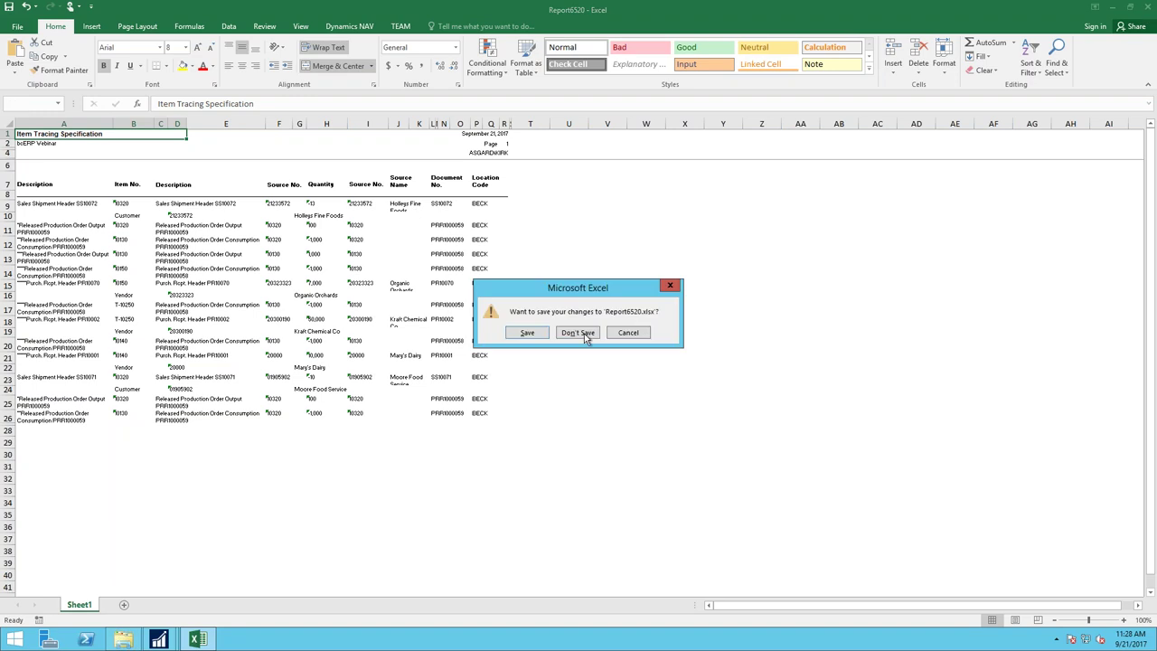
{"action": "left_click", "coordinate": [578, 332]}
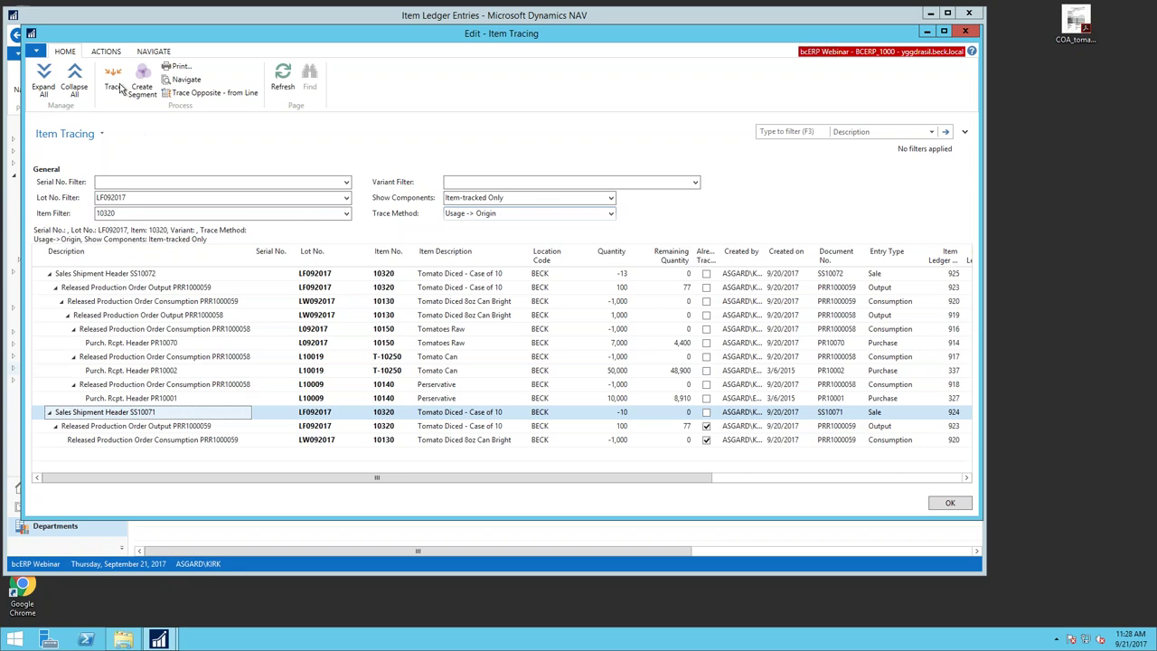
Step: Step back through the previous trace results to the item 10150 Origin -> Usage trace
{"action": "left_click", "coordinate": [109, 52]}
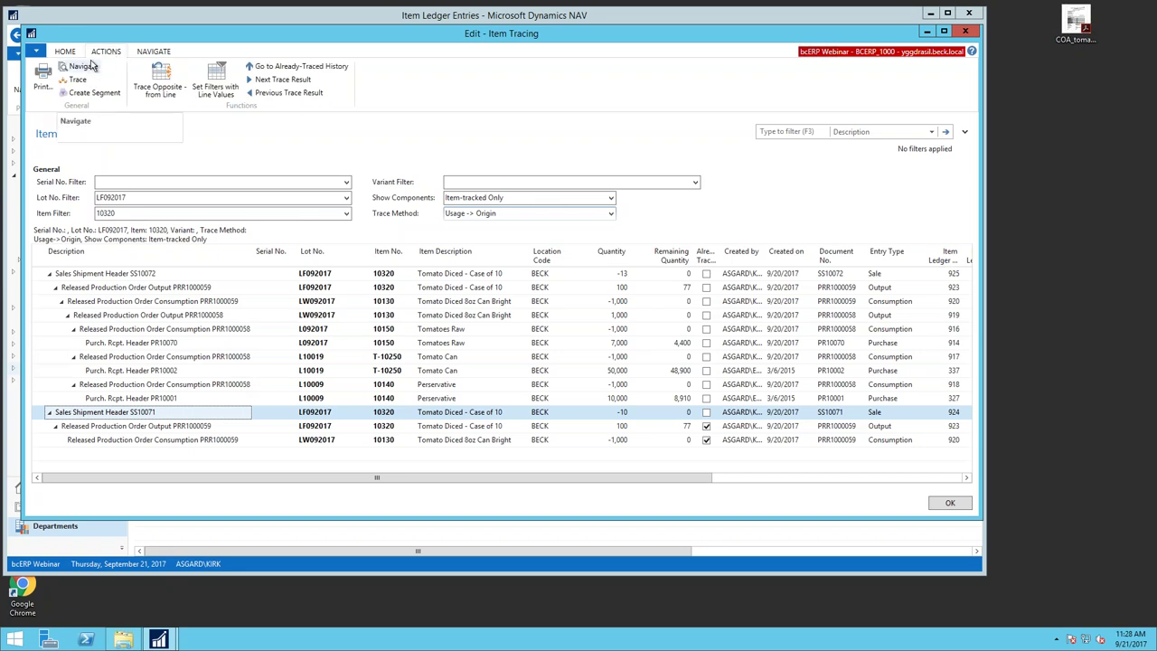
{"action": "left_click", "coordinate": [280, 94]}
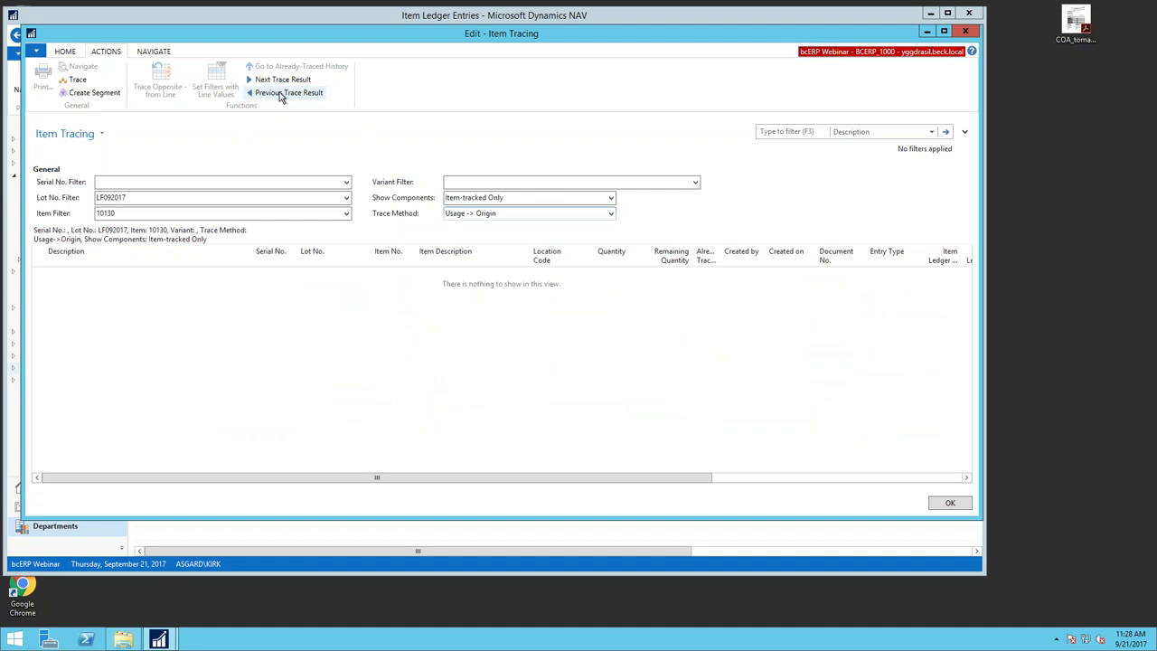
{"action": "left_click", "coordinate": [271, 96]}
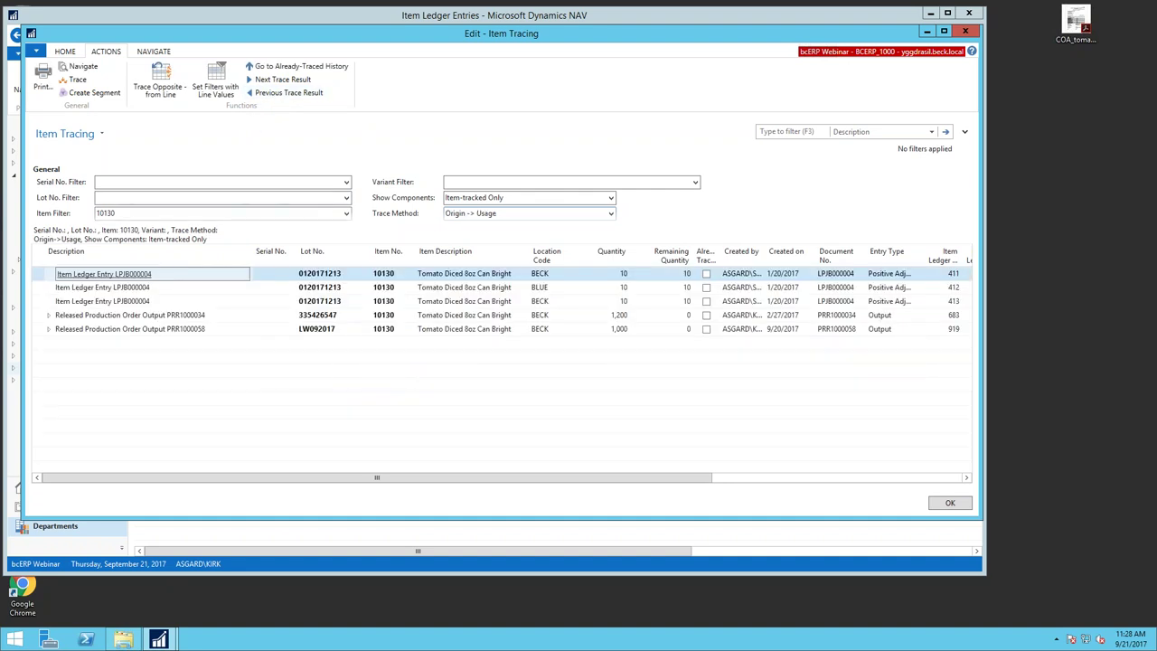
{"action": "left_click", "coordinate": [276, 94]}
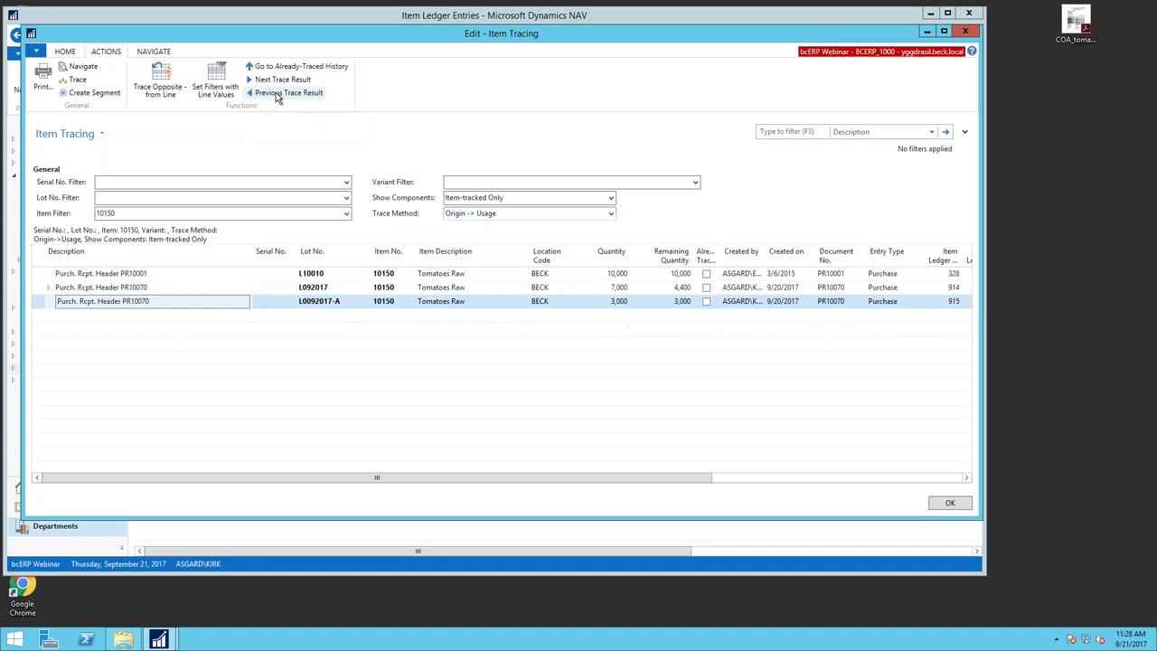
Step: Go forward two trace results and back one to the item 10130 Origin -> Usage trace
{"action": "left_click", "coordinate": [281, 81]}
{"action": "left_click", "coordinate": [281, 81]}
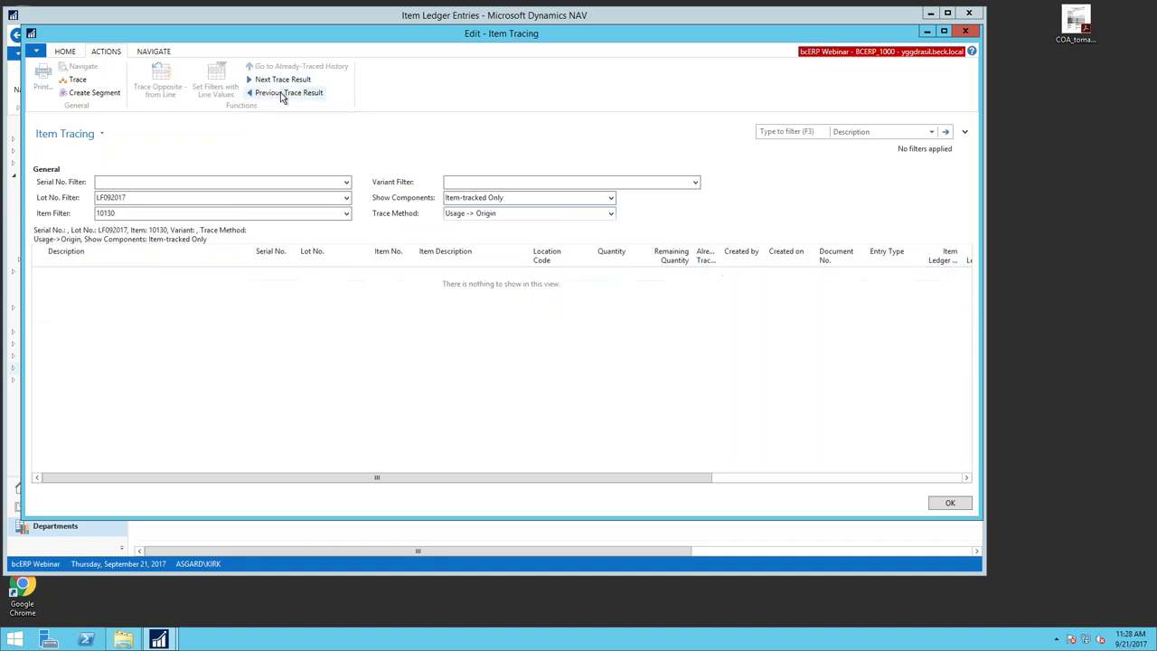
{"action": "left_click", "coordinate": [283, 94]}
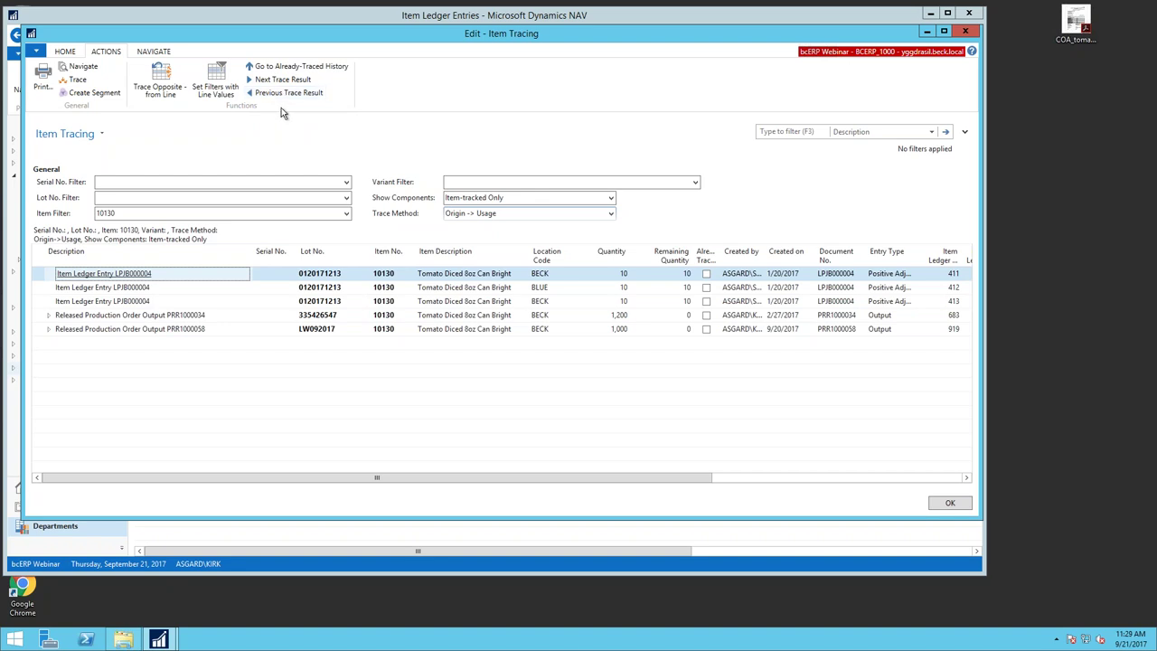
Step: View the entries related to the first LPJB000004 ledger entry, and advance to the item 10320 trace for lot LF092017
{"action": "left_click", "coordinate": [86, 69]}
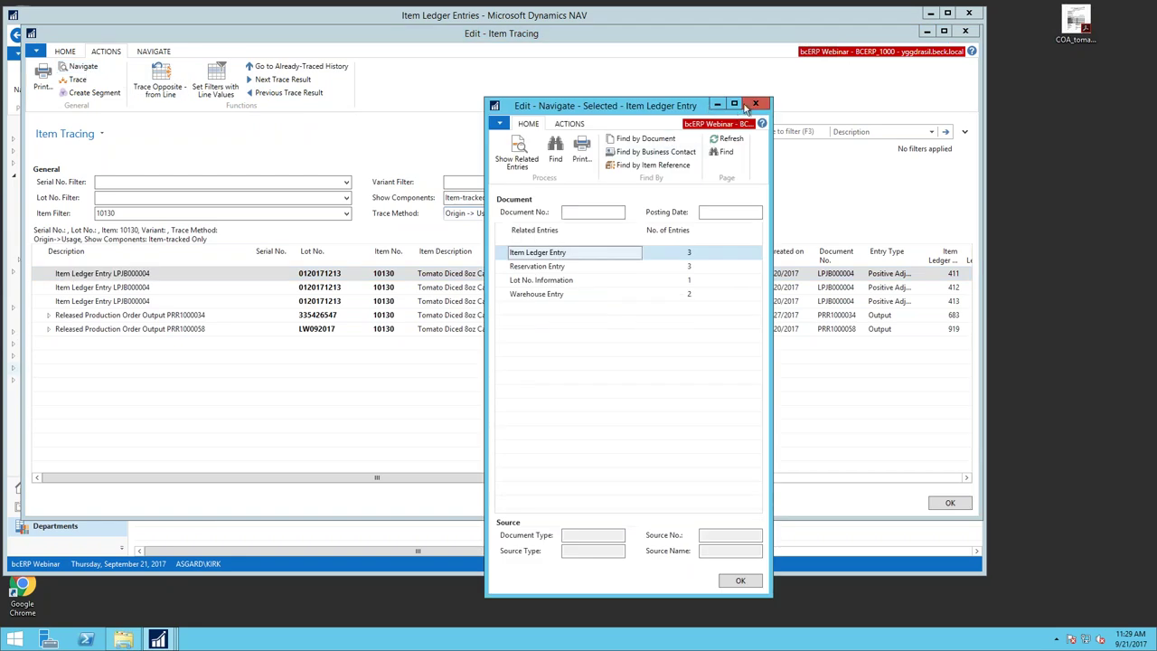
{"action": "left_click", "coordinate": [758, 106]}
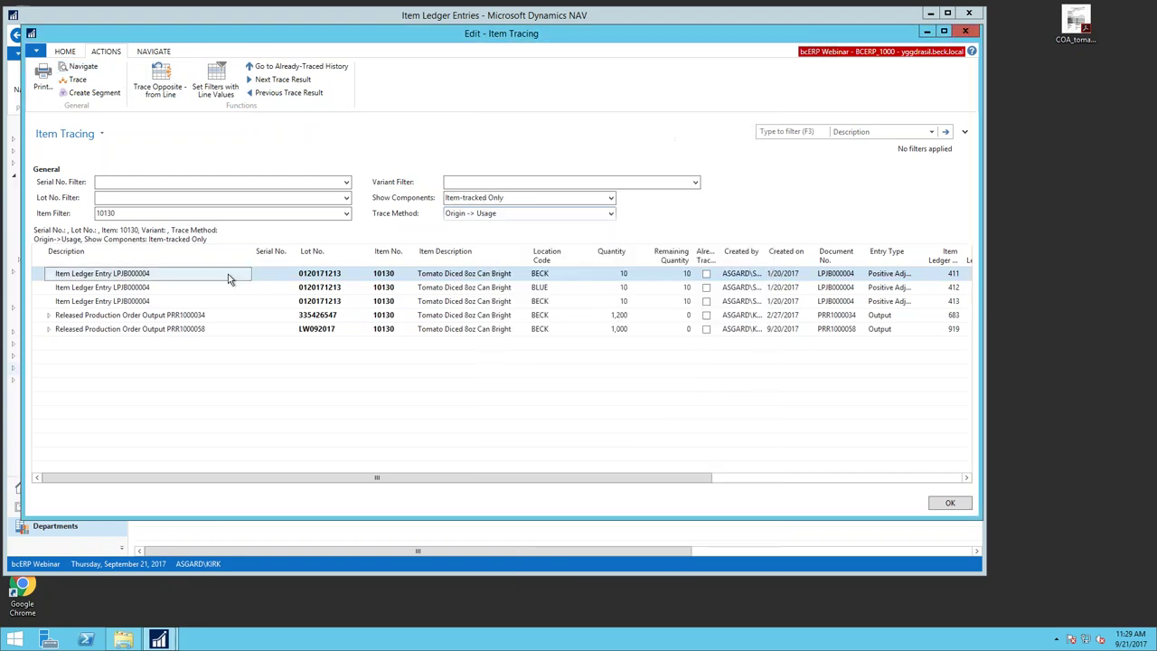
{"action": "left_click", "coordinate": [286, 83]}
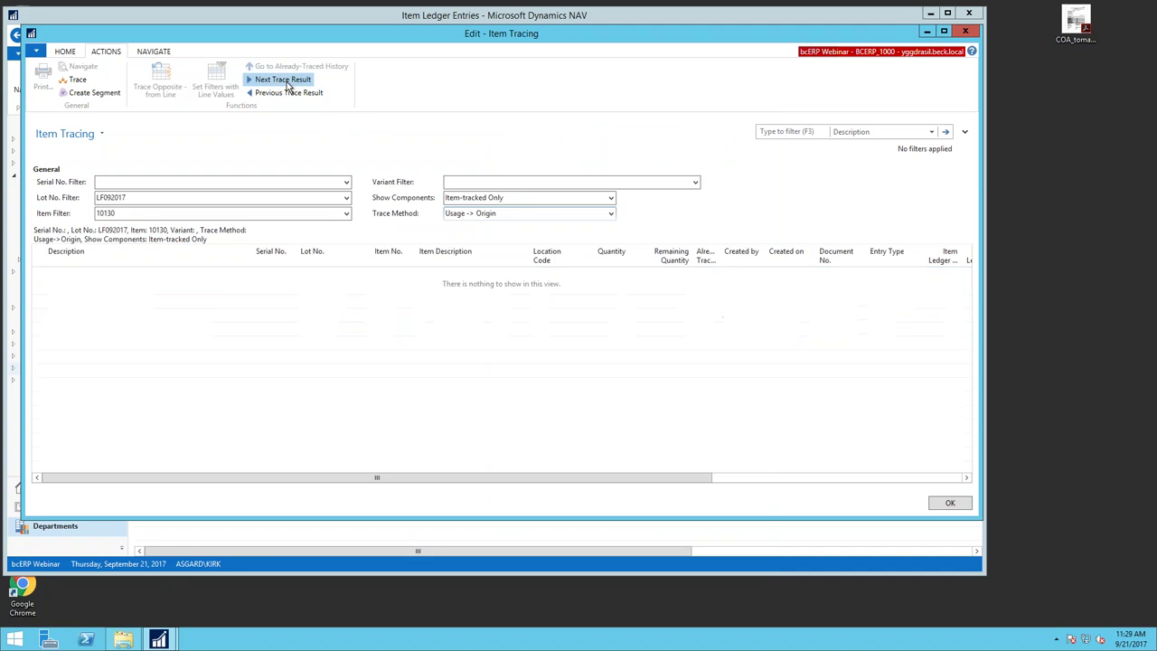
{"action": "left_click", "coordinate": [287, 83]}
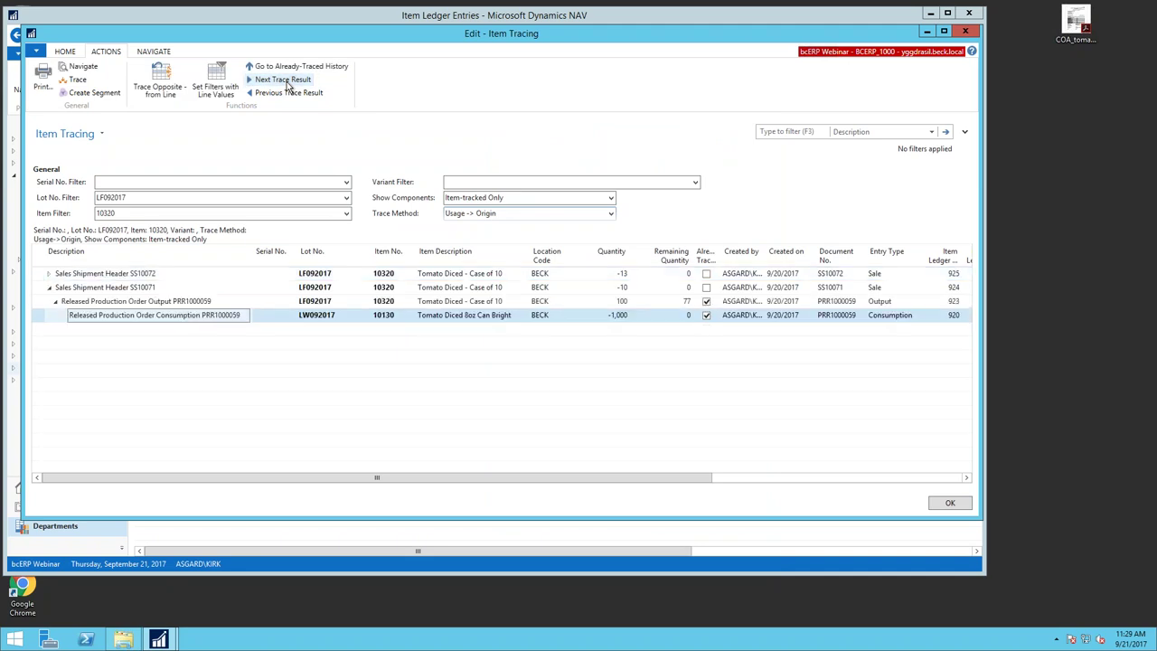
Step: Find the entries related to the first sales shipment line in the trace, and view the related production order
{"action": "left_click", "coordinate": [138, 277]}
{"action": "left_click", "coordinate": [82, 67]}
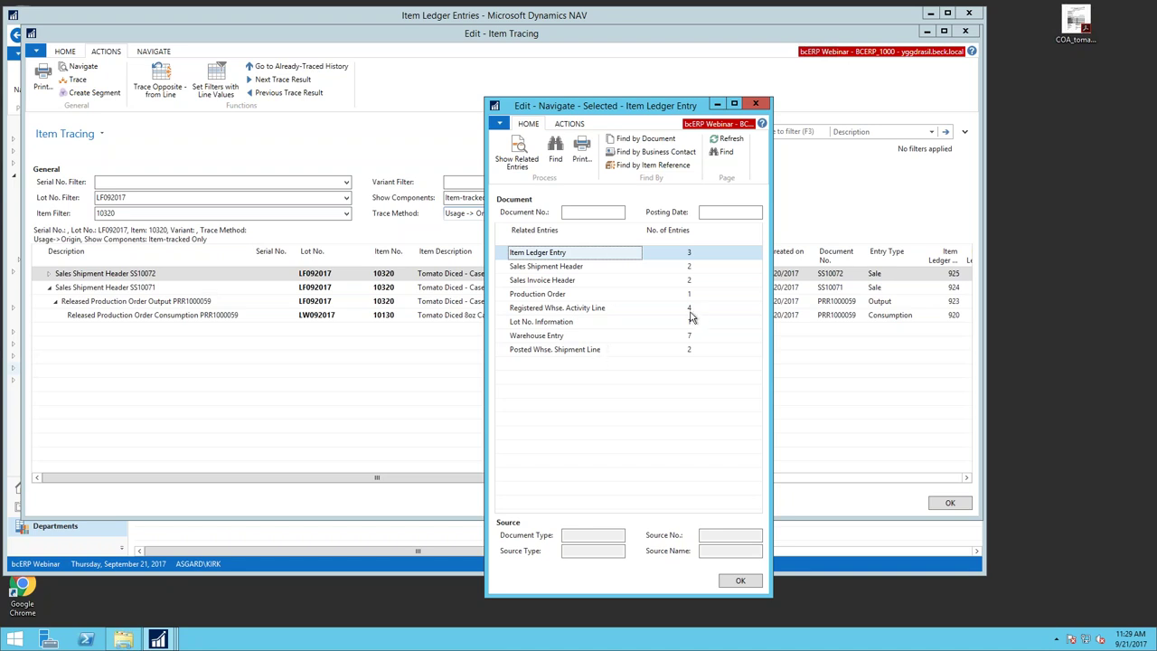
{"action": "mouse_move", "coordinate": [690, 316]}
{"action": "left_click", "coordinate": [689, 296]}
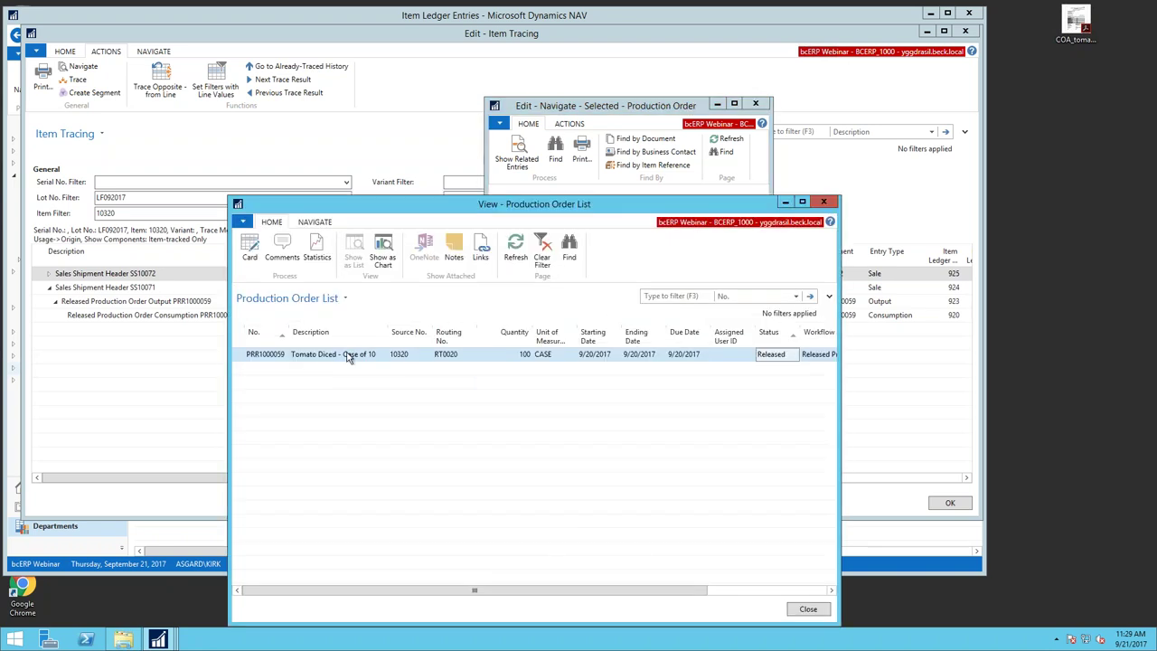
{"action": "left_click", "coordinate": [823, 201]}
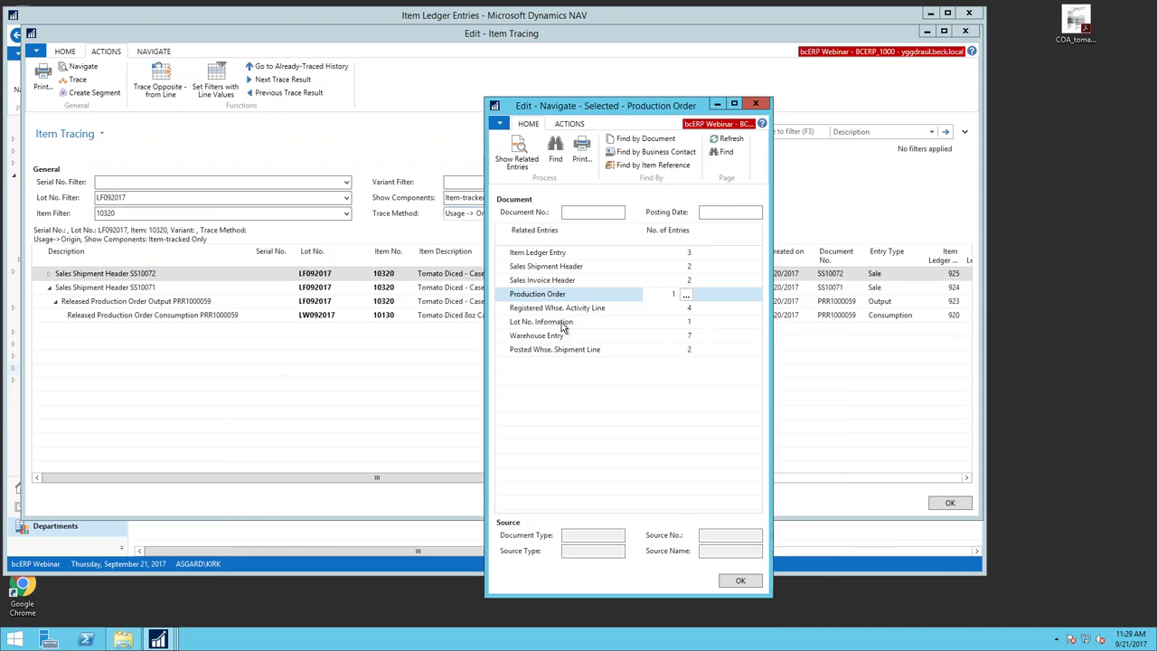
Step: View the lot information card for item 10320, lot LF092017, from the related entries, and close it
{"action": "left_click", "coordinate": [692, 325]}
{"action": "left_click", "coordinate": [687, 328]}
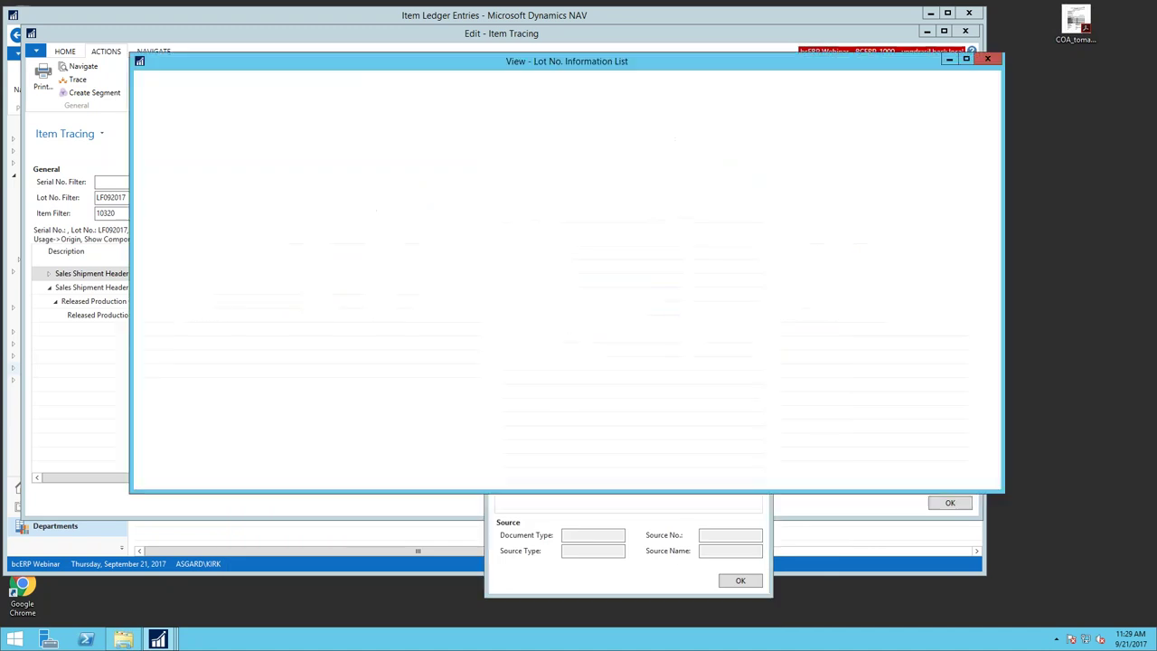
{"action": "left_click", "coordinate": [185, 109]}
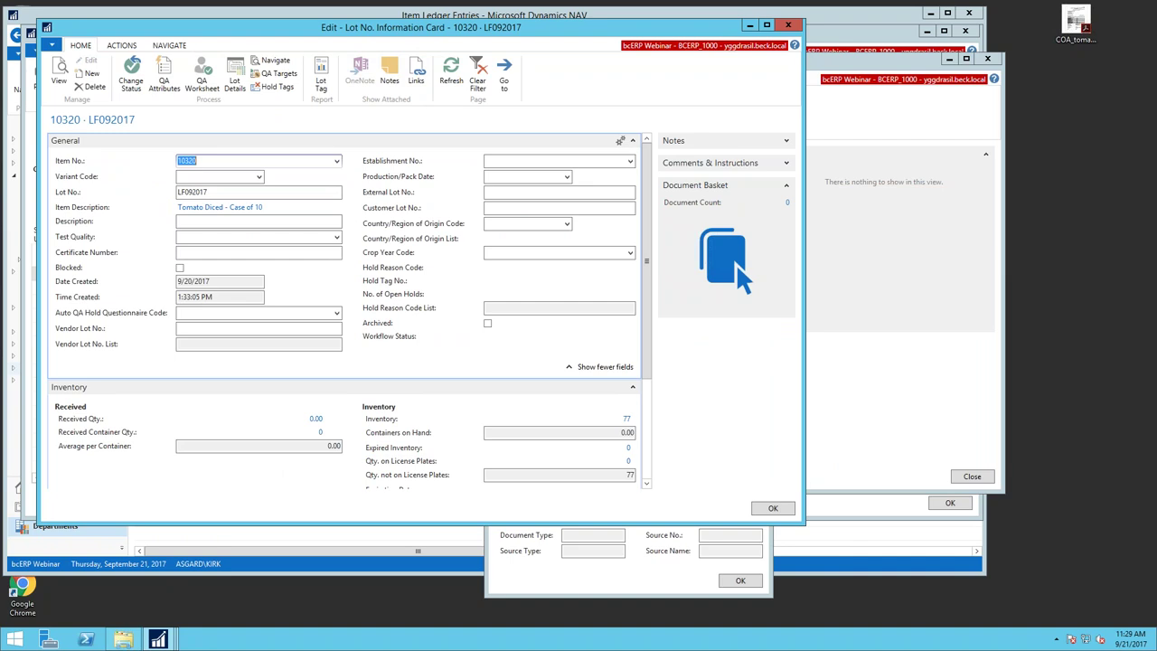
{"action": "left_click", "coordinate": [788, 24]}
{"action": "left_click", "coordinate": [987, 60]}
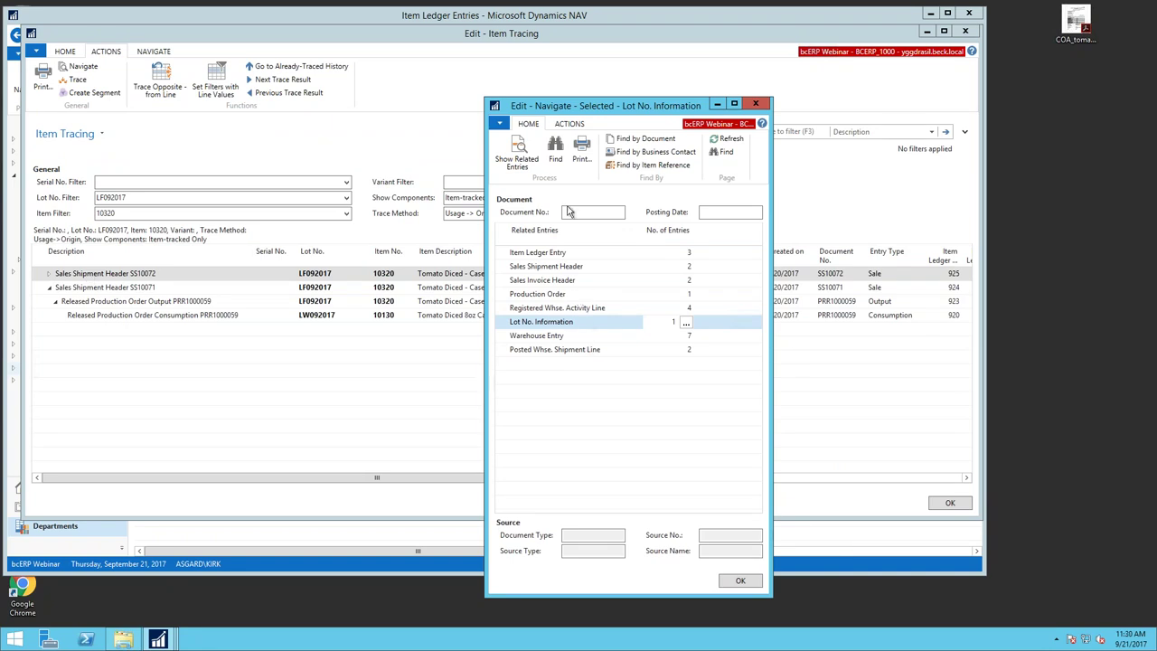
Step: Switch the related-entries search to item reference, and view the item ledger entries for lot LF092017
{"action": "left_click", "coordinate": [568, 124]}
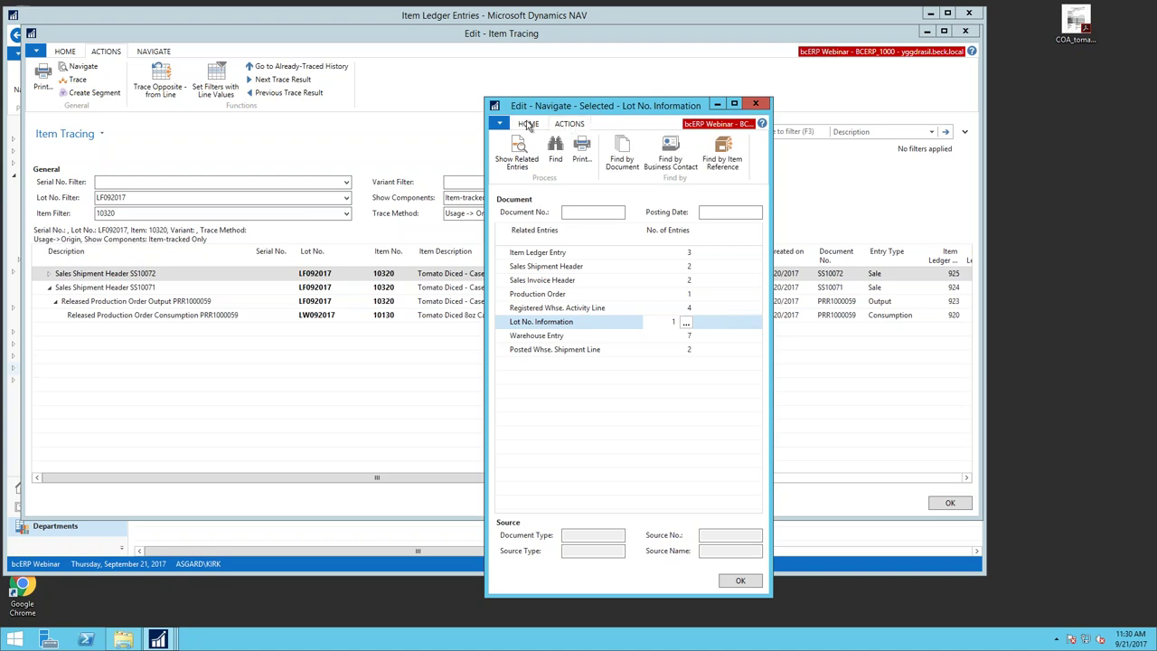
{"action": "left_click", "coordinate": [727, 163]}
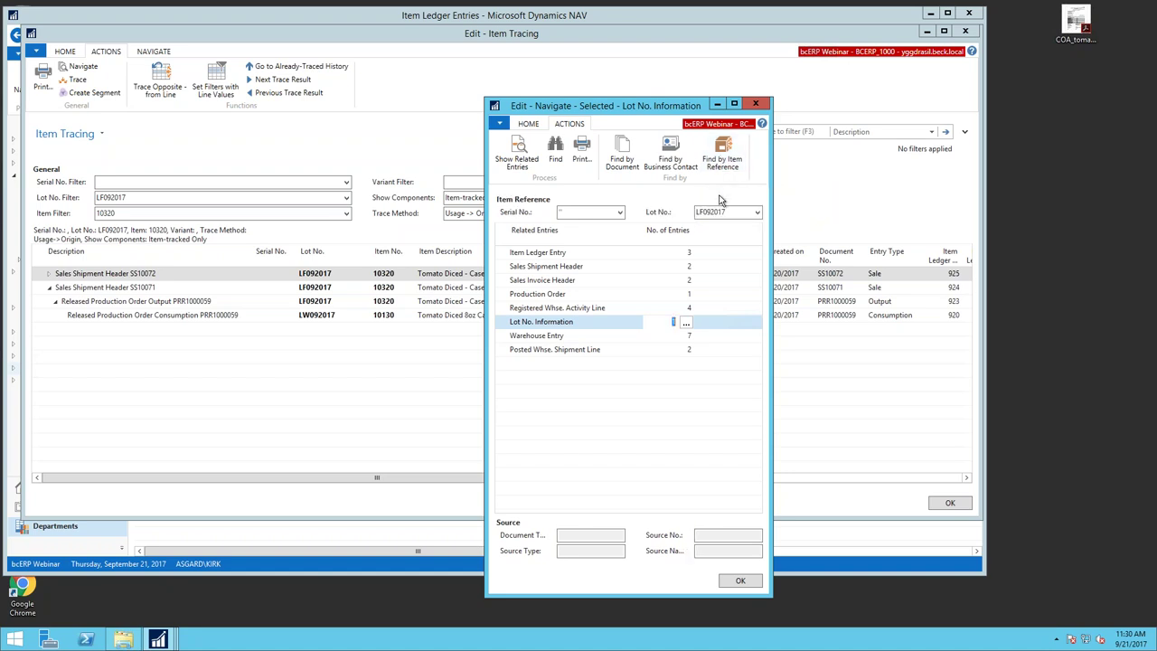
{"action": "left_click", "coordinate": [726, 215]}
{"action": "left_click", "coordinate": [690, 251]}
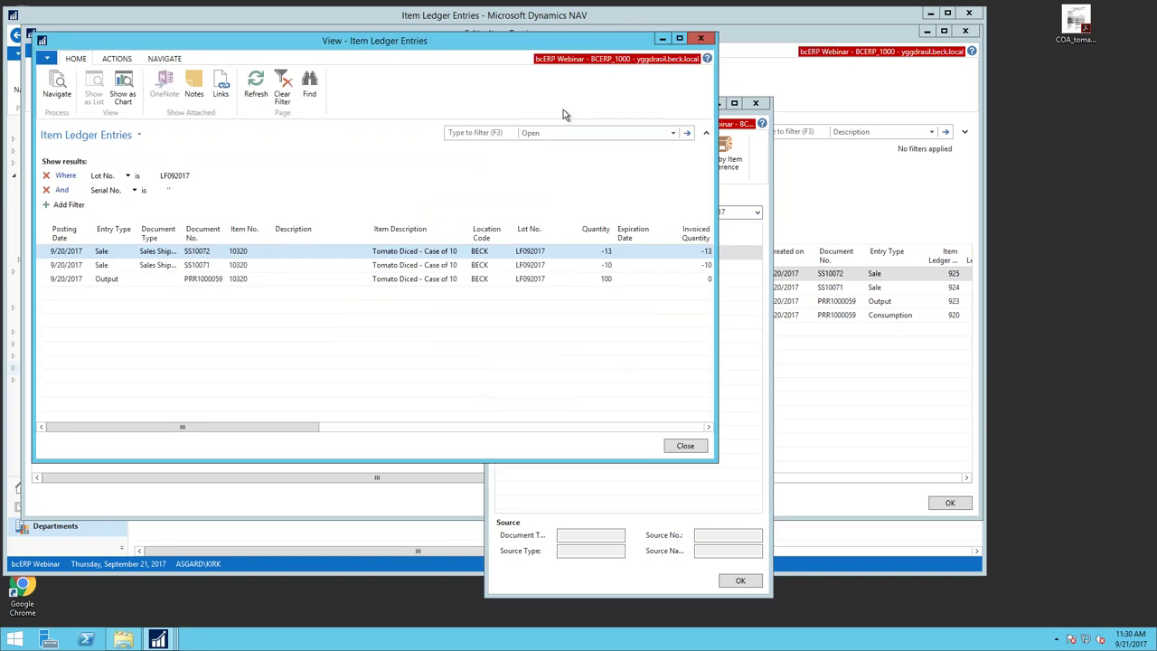
{"action": "left_click", "coordinate": [699, 41]}
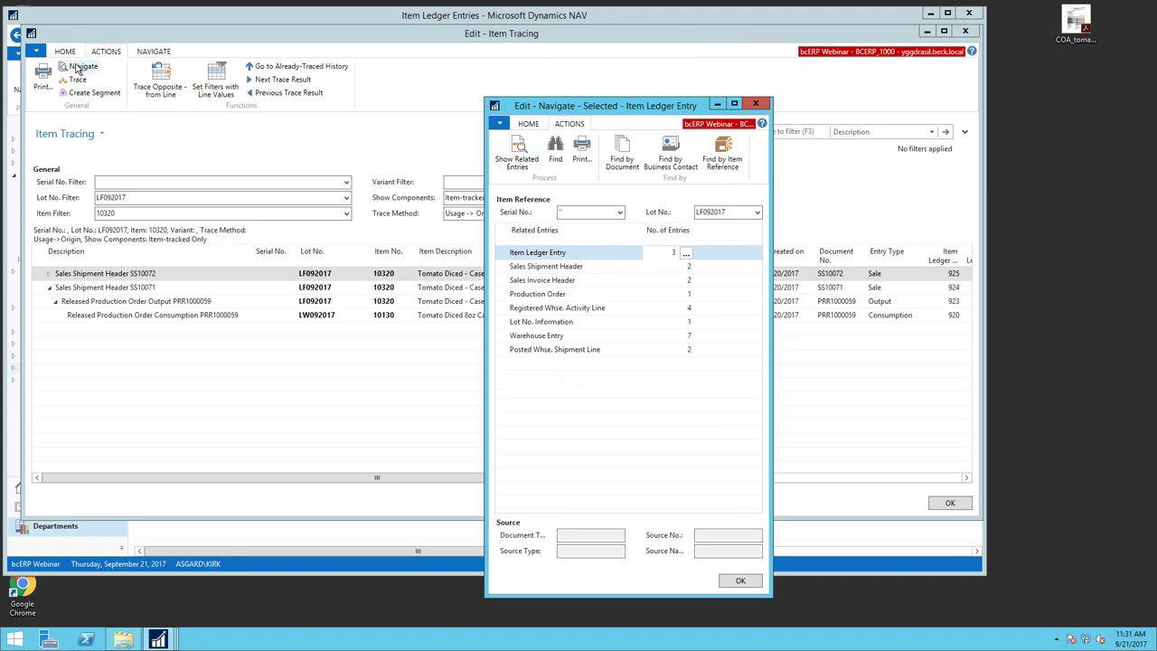
Step: Close the related entries, move the Item Tracing window down, and open the Navigate page by searching for "navi"
{"action": "left_click", "coordinate": [755, 104]}
{"action": "double_click", "coordinate": [840, 36]}
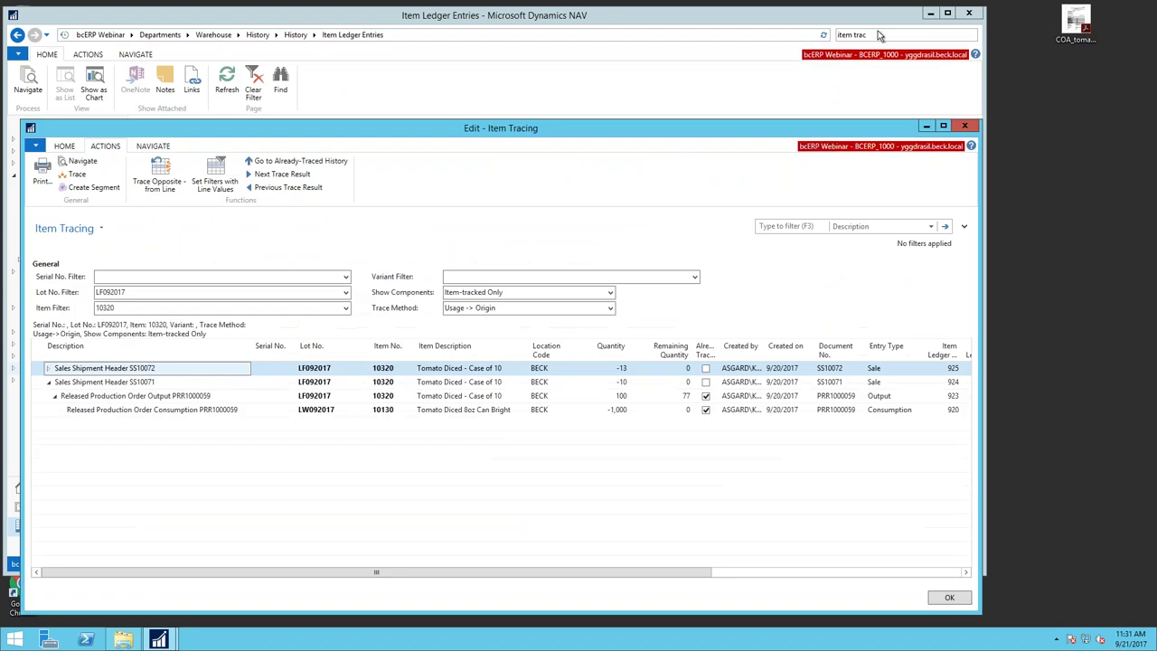
{"action": "left_click", "coordinate": [879, 34]}
{"action": "type", "text": "navi"}
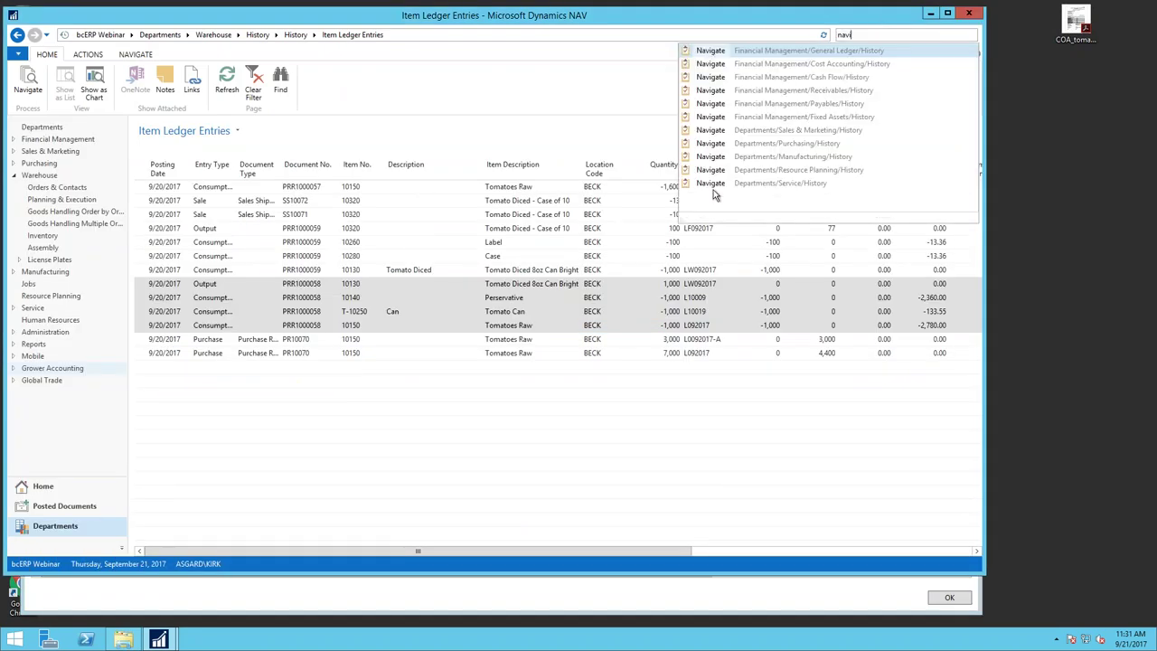
{"action": "left_click", "coordinate": [713, 54]}
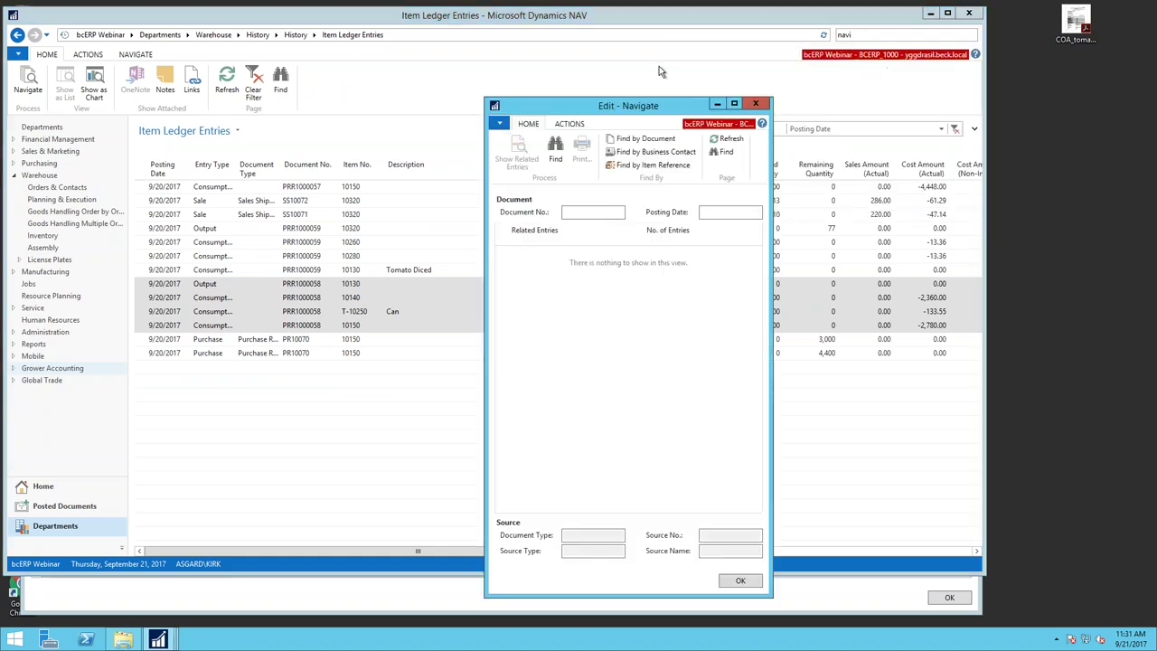
Step: Find the entries related to lot l092017 by item reference
{"action": "left_click", "coordinate": [570, 124]}
{"action": "left_click", "coordinate": [722, 154]}
{"action": "left_click", "coordinate": [714, 214]}
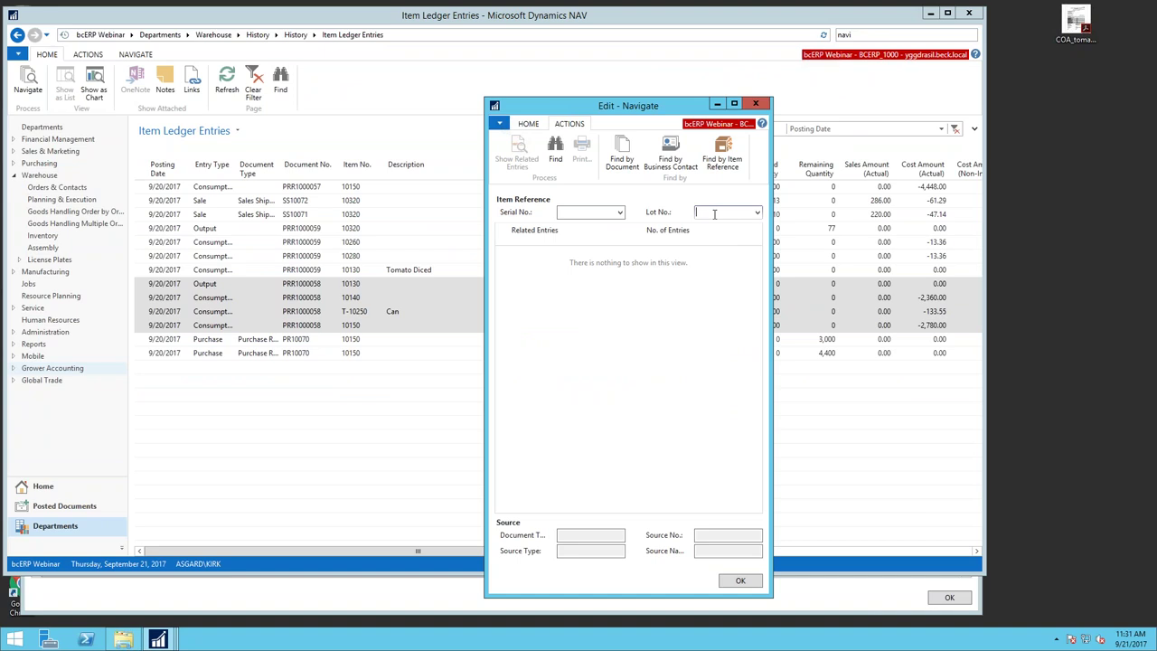
{"action": "type", "text": "l092017"}
{"action": "key", "text": "Tab"}
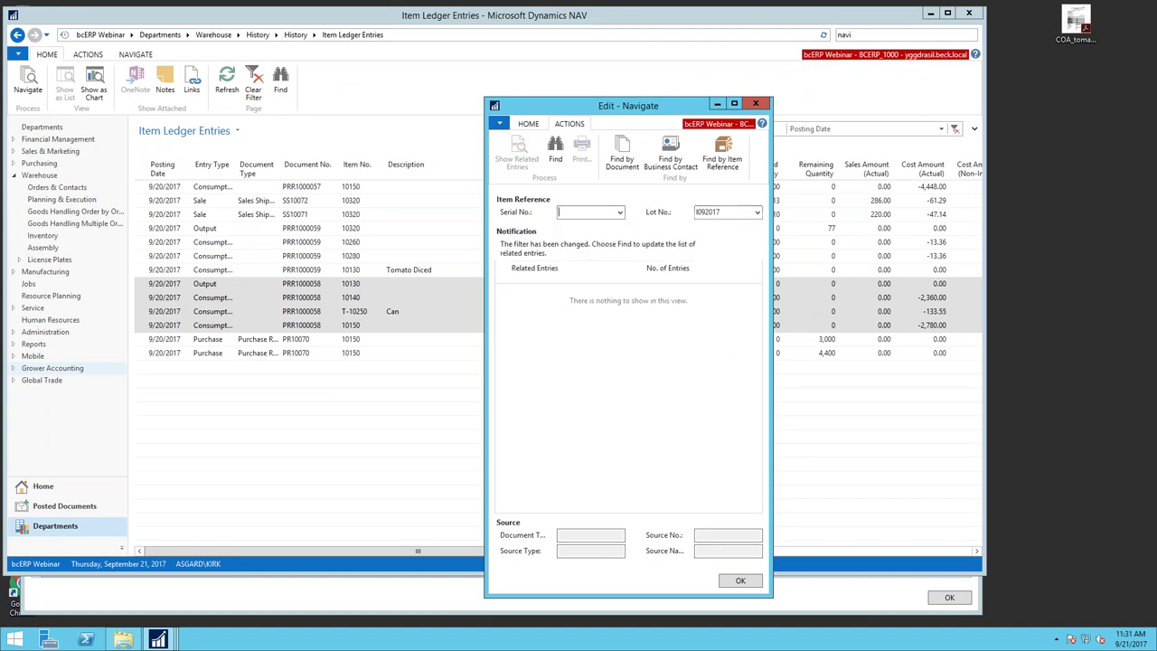
{"action": "left_click", "coordinate": [555, 155]}
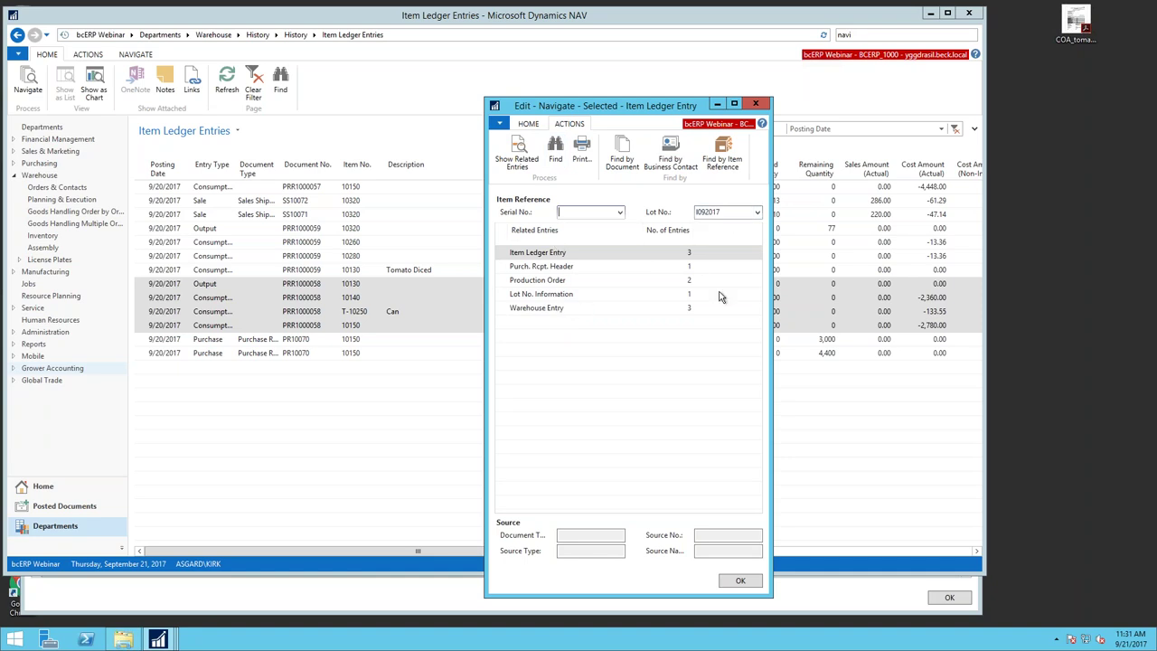
Step: View the production orders and item ledger entries related to lot l092017, and close the Navigate page
{"action": "left_click", "coordinate": [687, 280]}
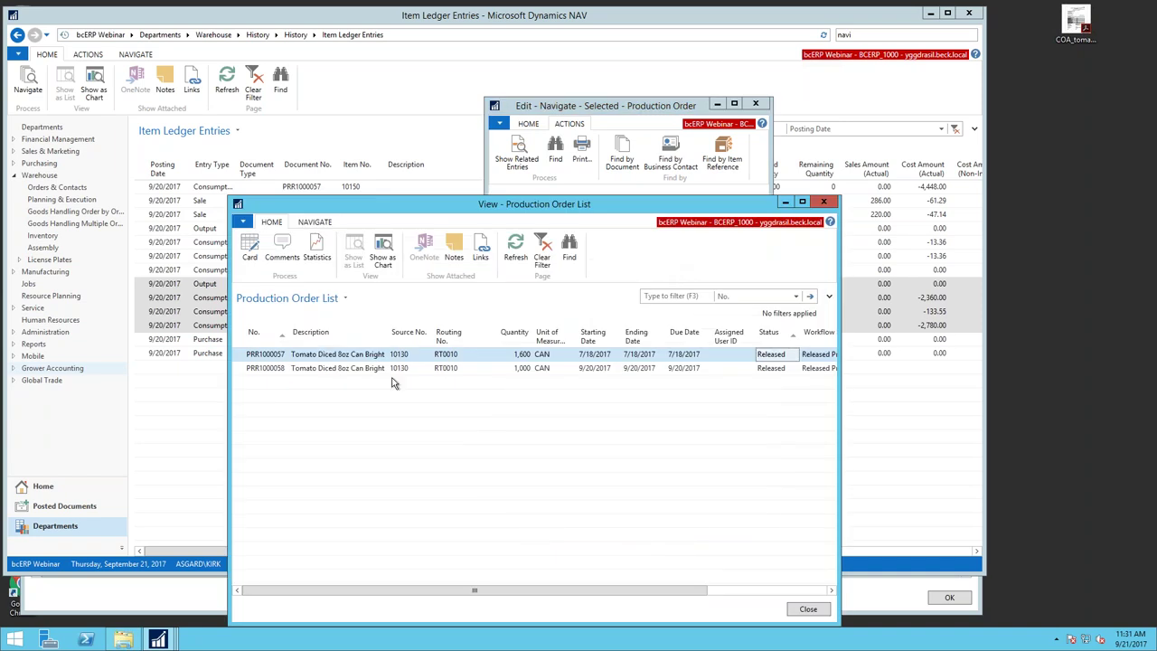
{"action": "left_click", "coordinate": [823, 202]}
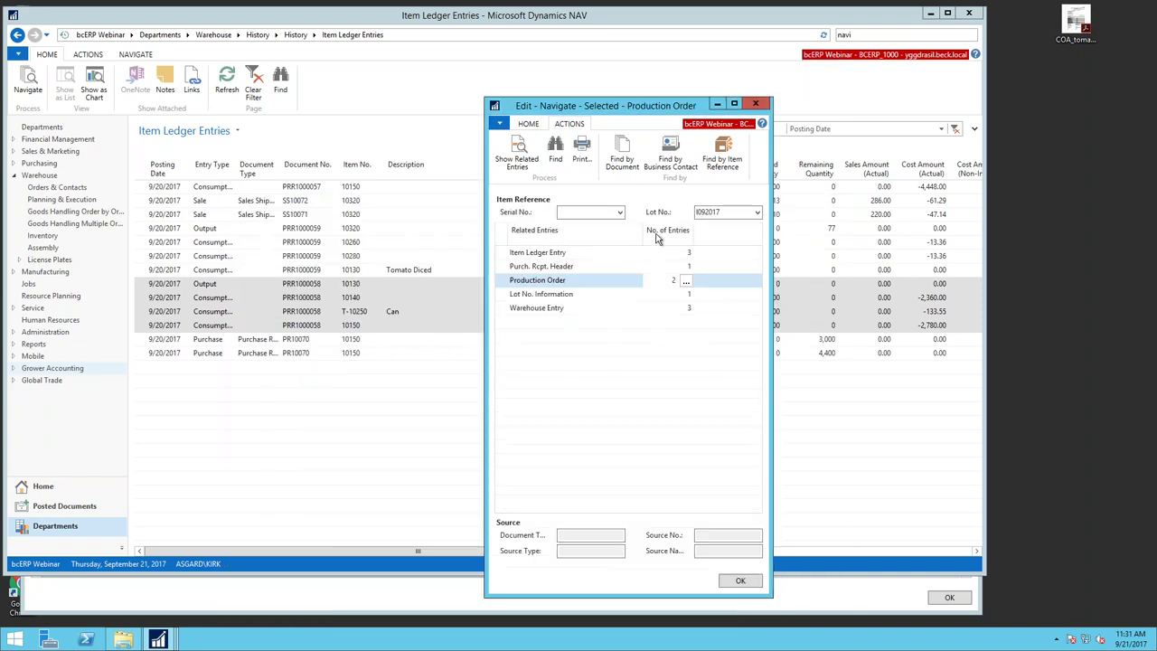
{"action": "left_click", "coordinate": [687, 252]}
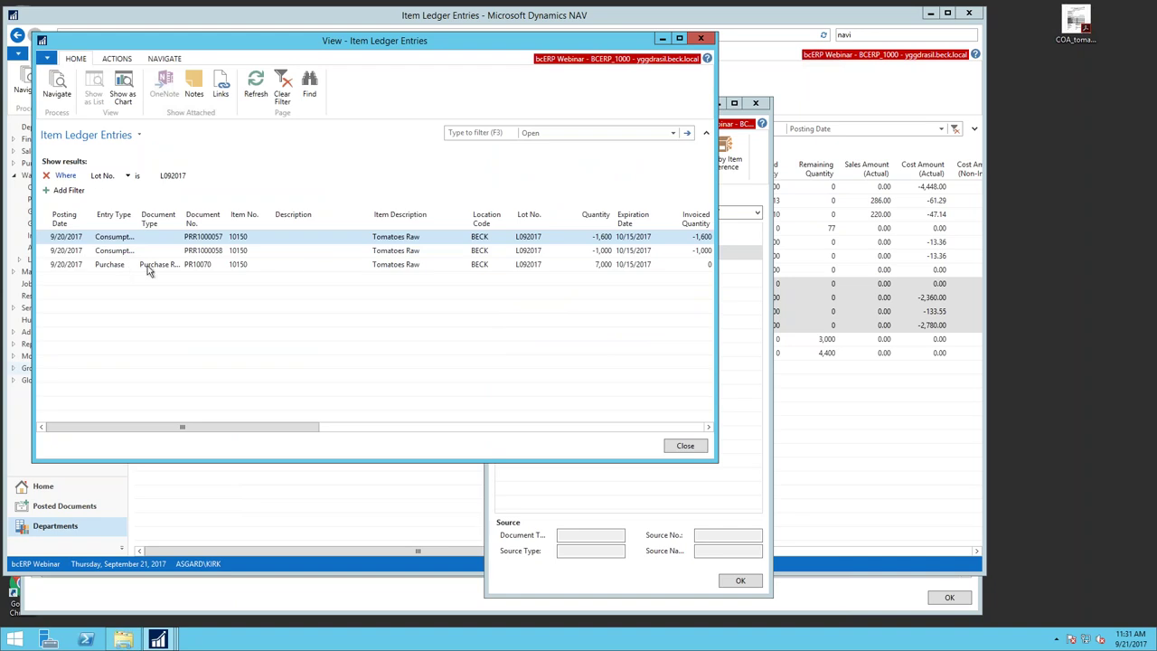
{"action": "left_click", "coordinate": [700, 40]}
{"action": "left_click", "coordinate": [732, 212]}
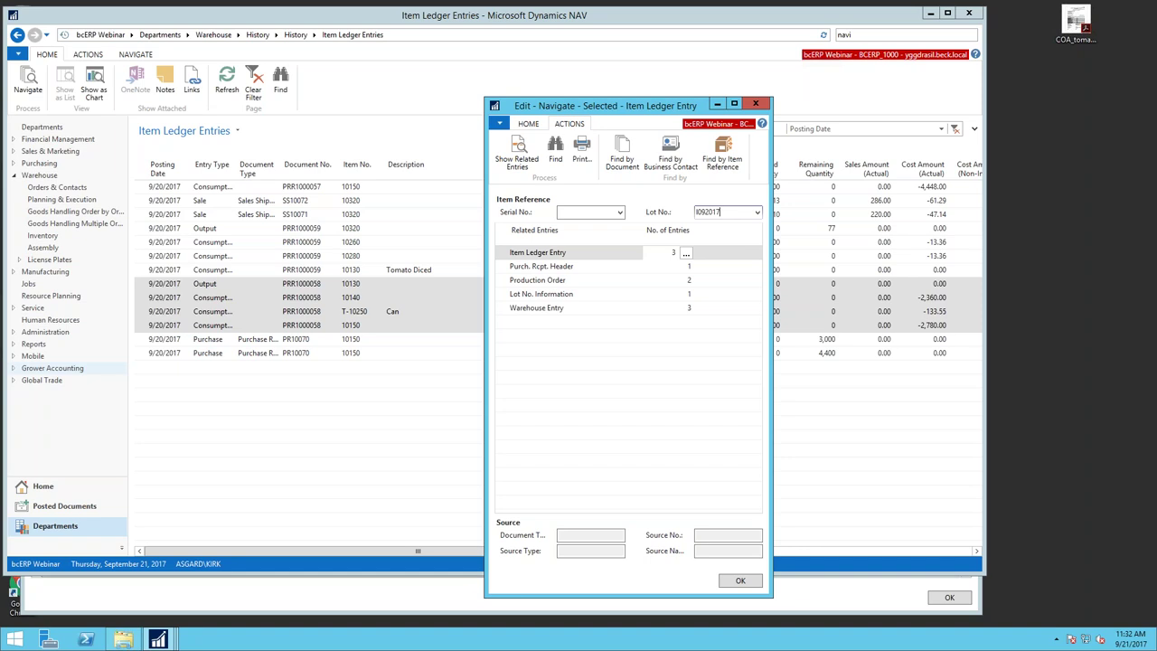
{"action": "left_click", "coordinate": [754, 106]}
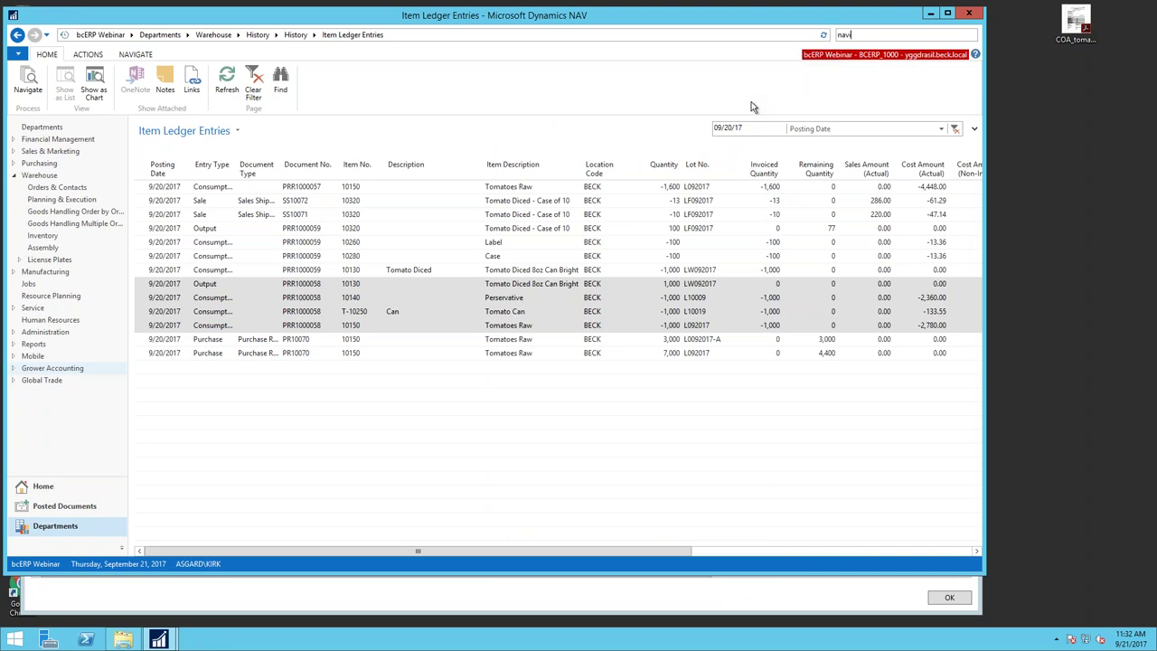
Step: Return to the Item Tracing window, and look through the line options and the columns available for filtering
{"action": "left_click", "coordinate": [275, 597]}
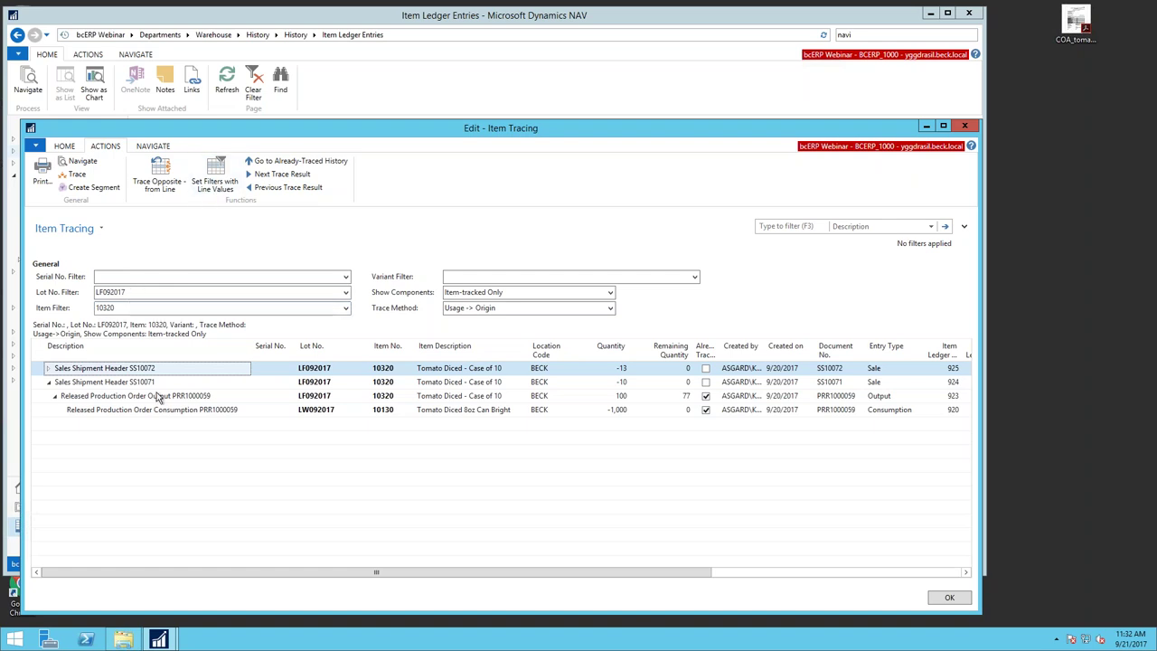
{"action": "right_click", "coordinate": [554, 380]}
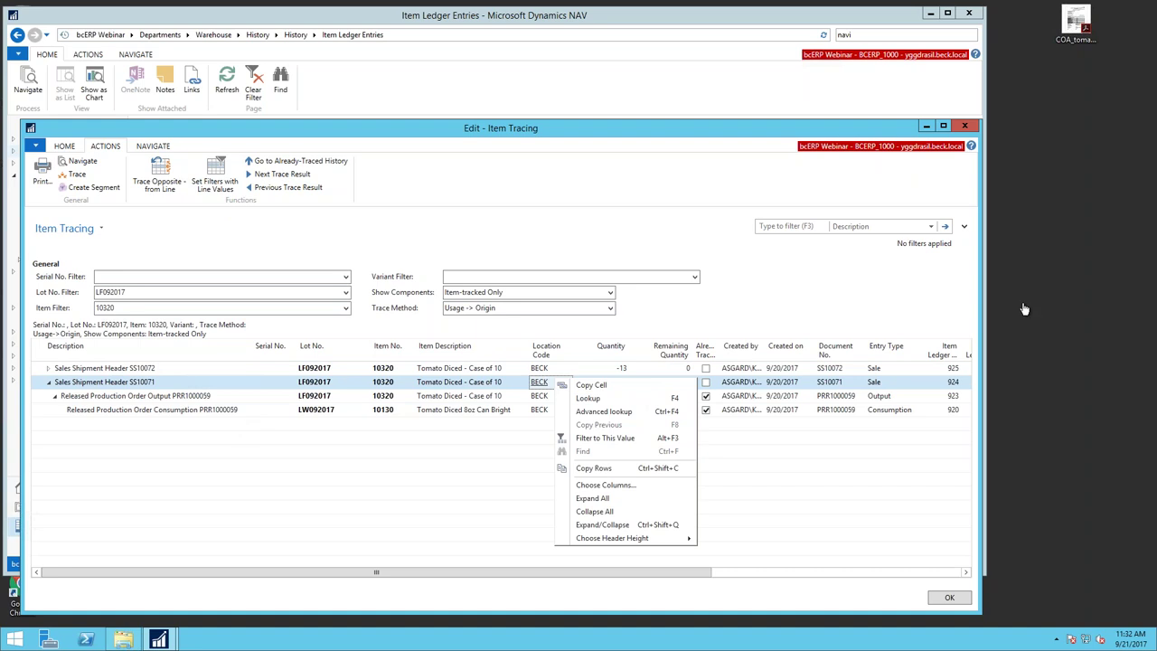
{"action": "left_click", "coordinate": [931, 228]}
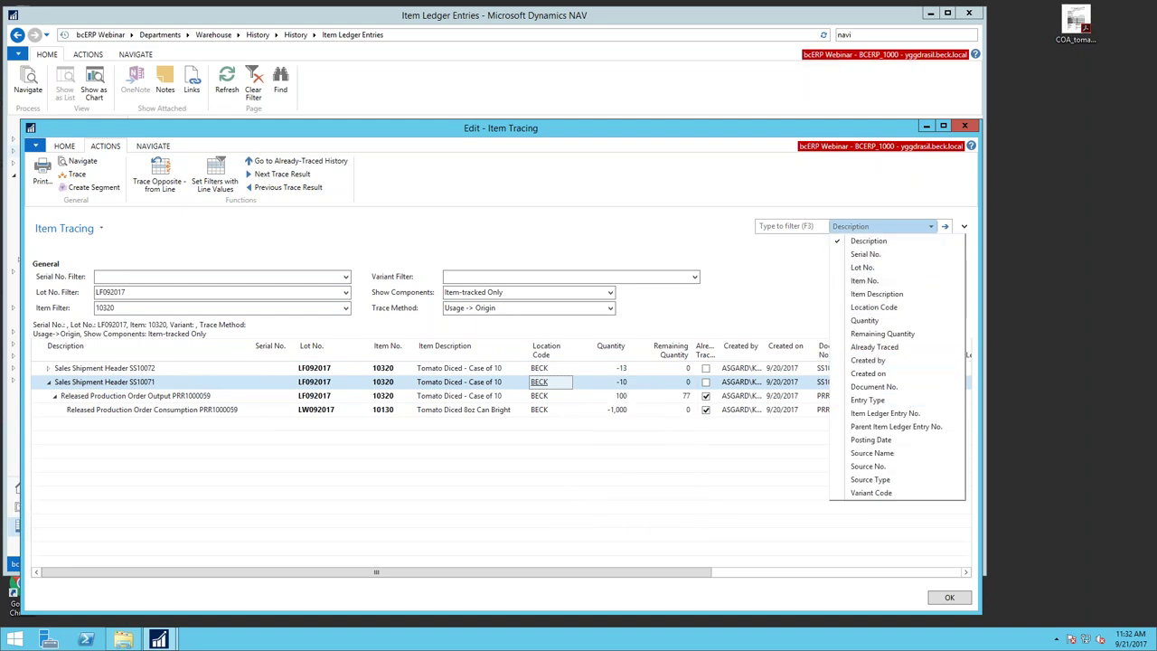
{"action": "left_click", "coordinate": [784, 246]}
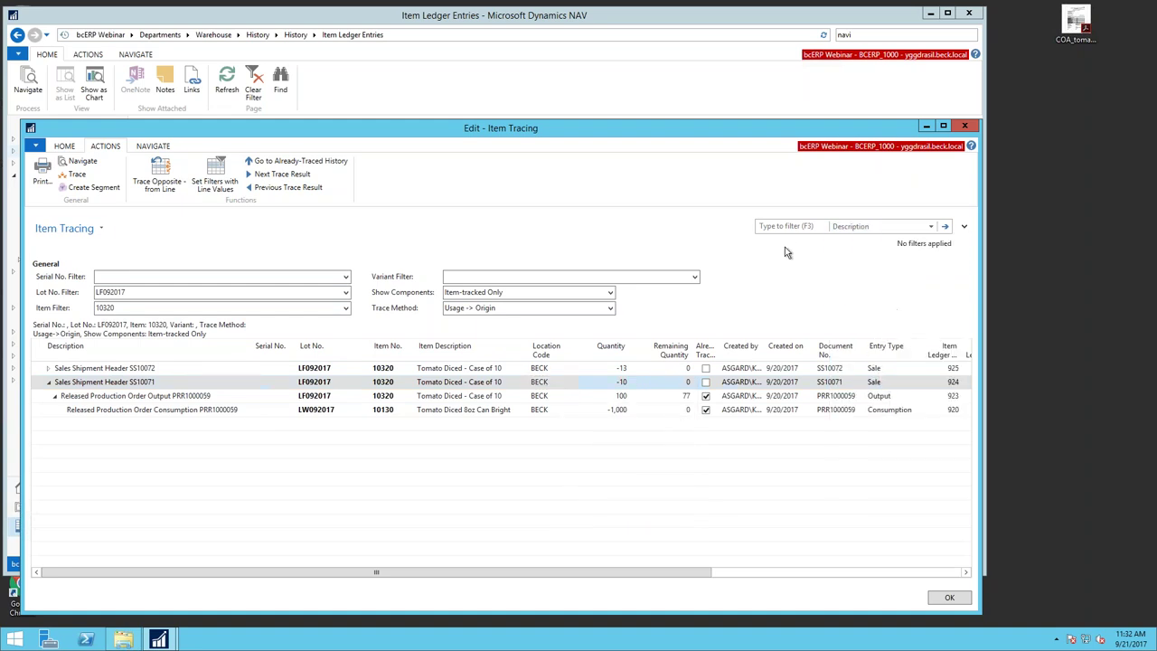
Step: Show the advanced filter for Item Tracing with empty criteria for Description, Serial No., Lot No. and Item No
{"action": "left_click", "coordinate": [102, 229]}
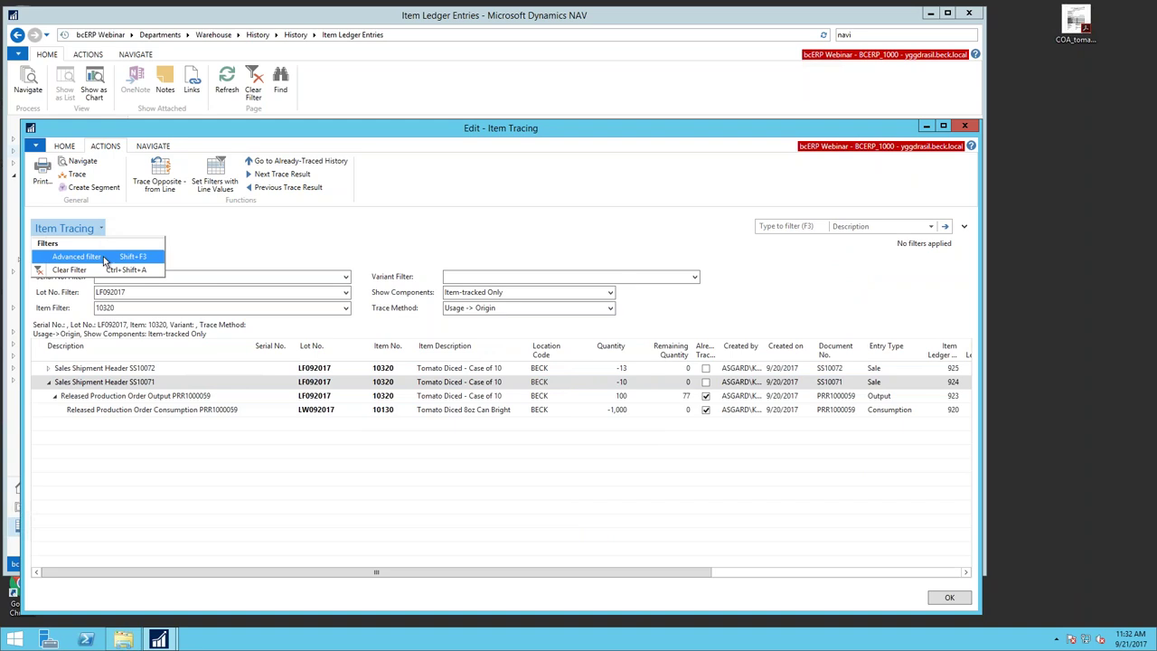
{"action": "left_click", "coordinate": [104, 258]}
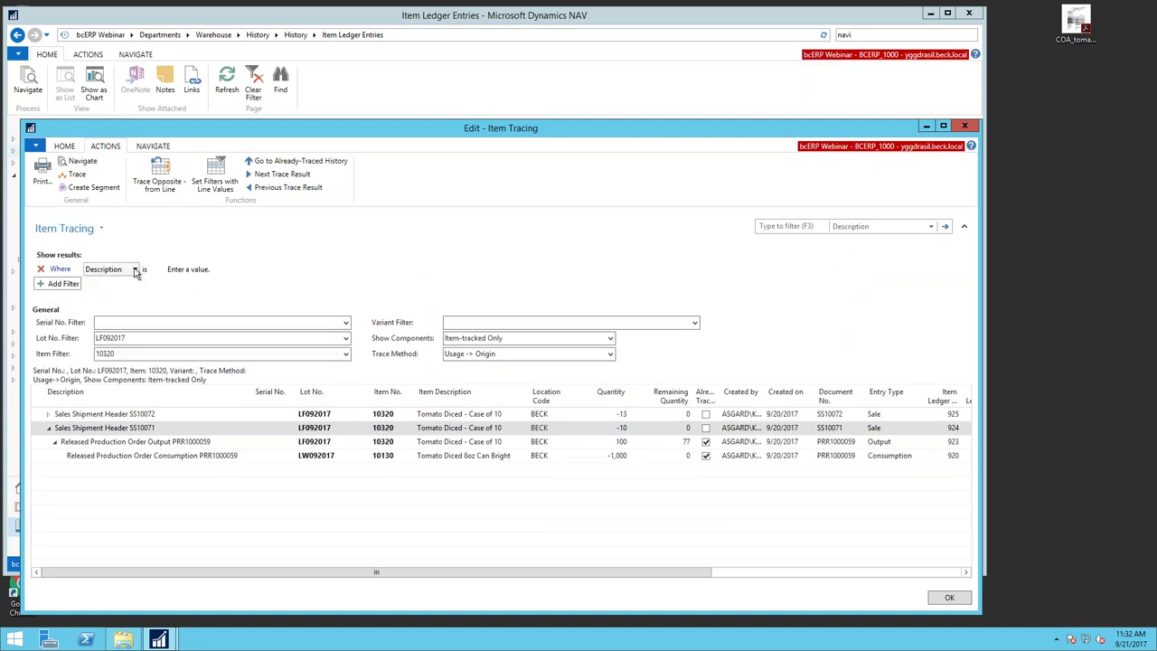
{"action": "left_click", "coordinate": [110, 268]}
{"action": "left_click", "coordinate": [99, 275]}
{"action": "left_click", "coordinate": [61, 284]}
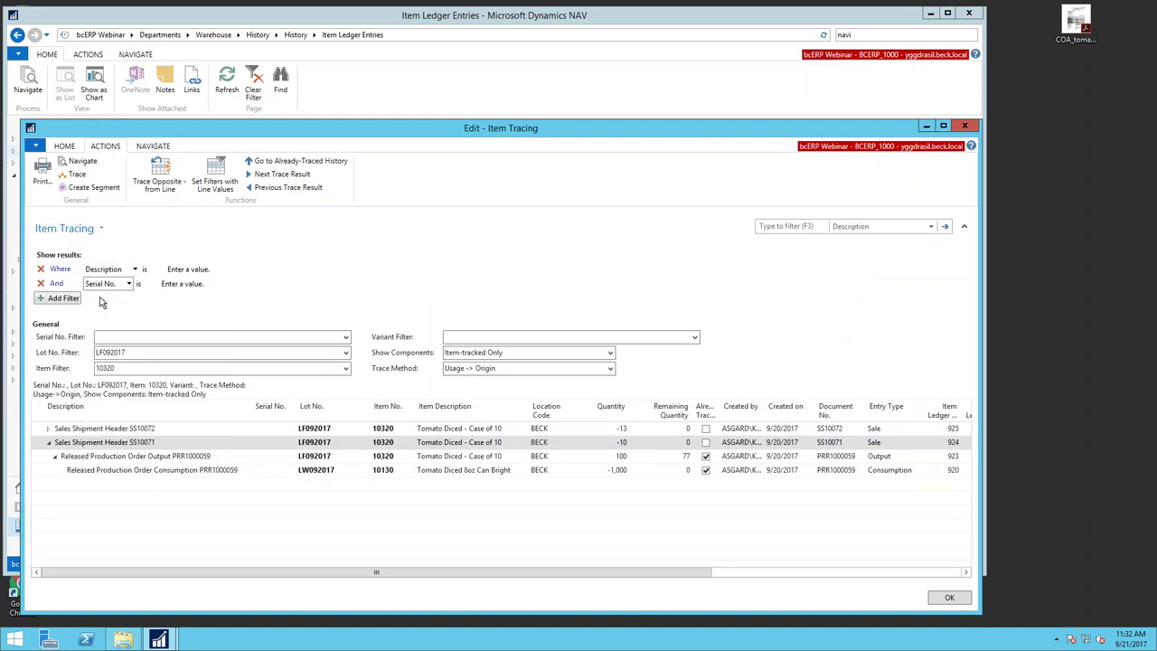
{"action": "left_click", "coordinate": [100, 299]}
{"action": "left_click", "coordinate": [97, 313]}
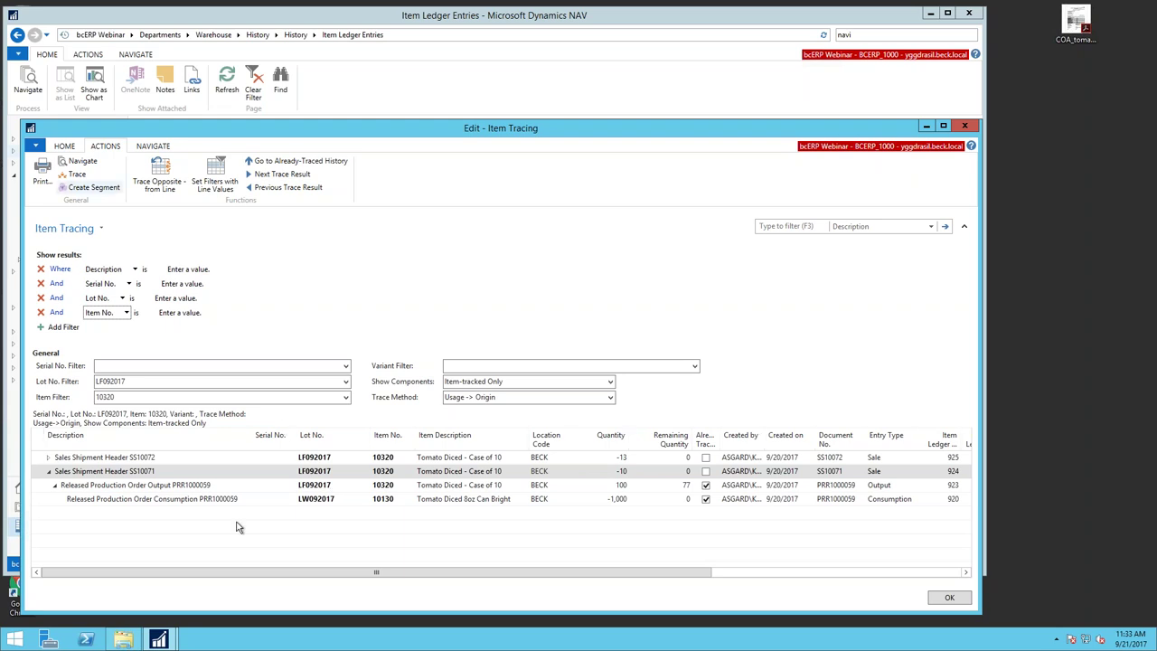
Step: Leave the Description filter criterion empty and hide the advanced filter
{"action": "left_click", "coordinate": [101, 268]}
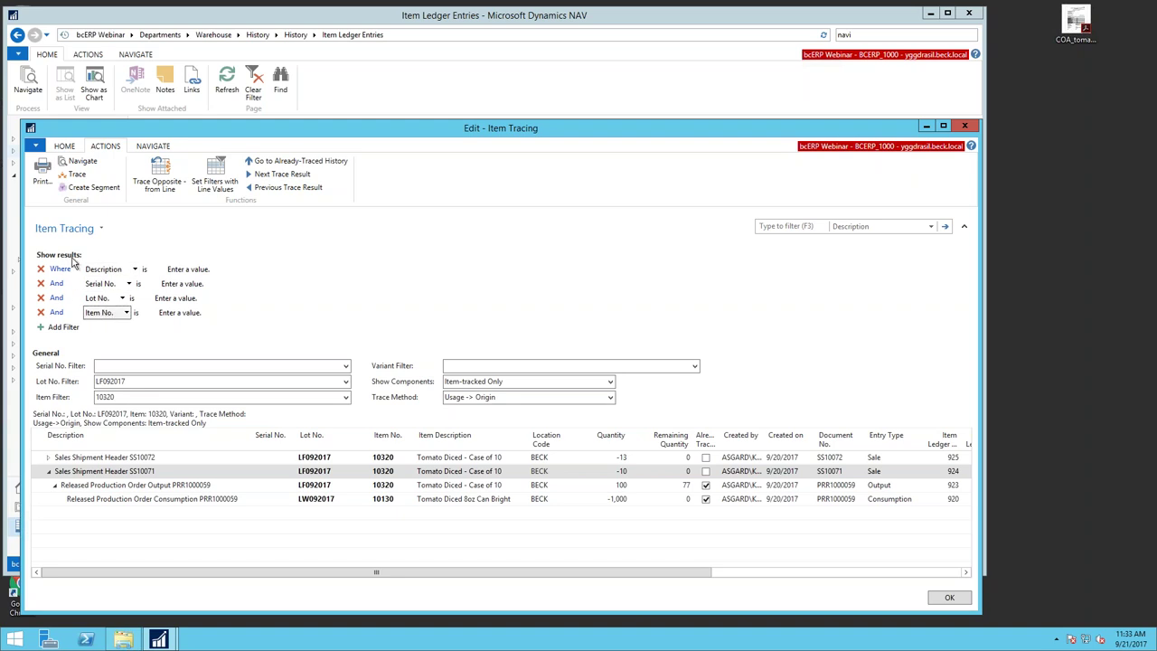
{"action": "left_click", "coordinate": [101, 230]}
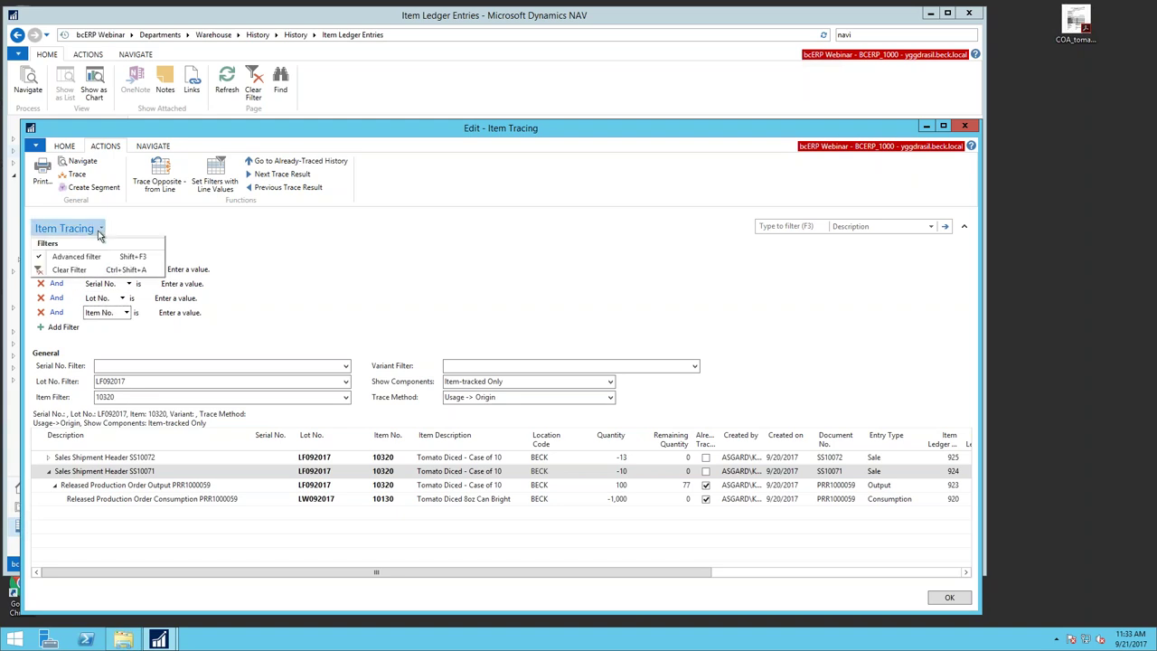
{"action": "left_click", "coordinate": [252, 273]}
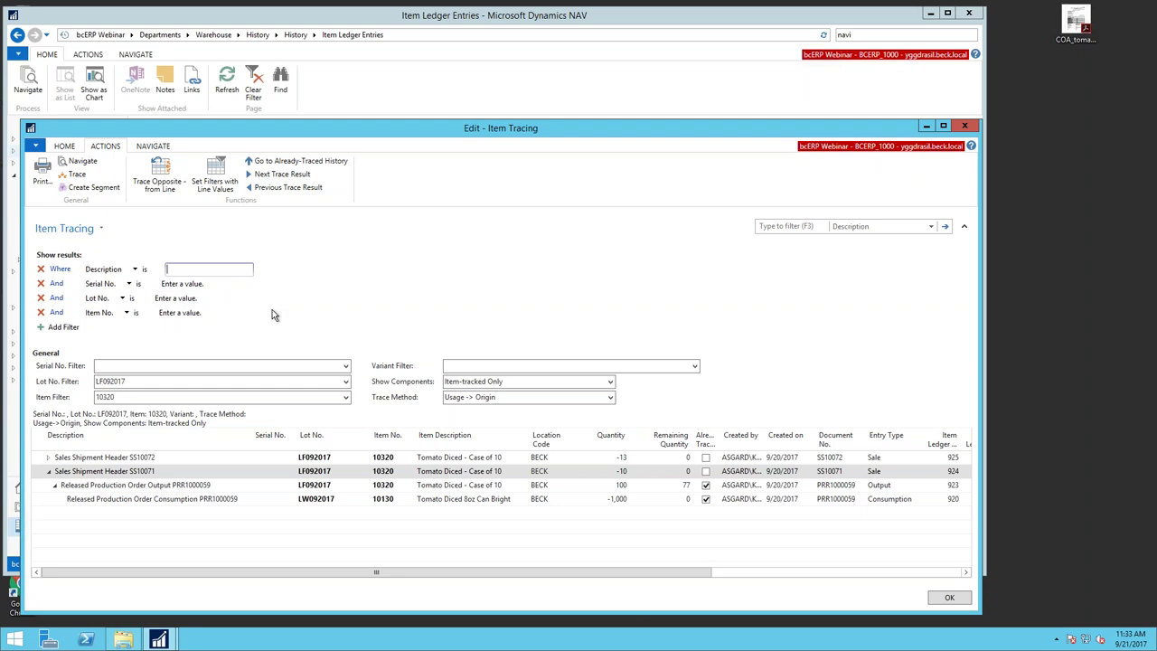
{"action": "left_click", "coordinate": [100, 230]}
{"action": "left_click", "coordinate": [90, 257]}
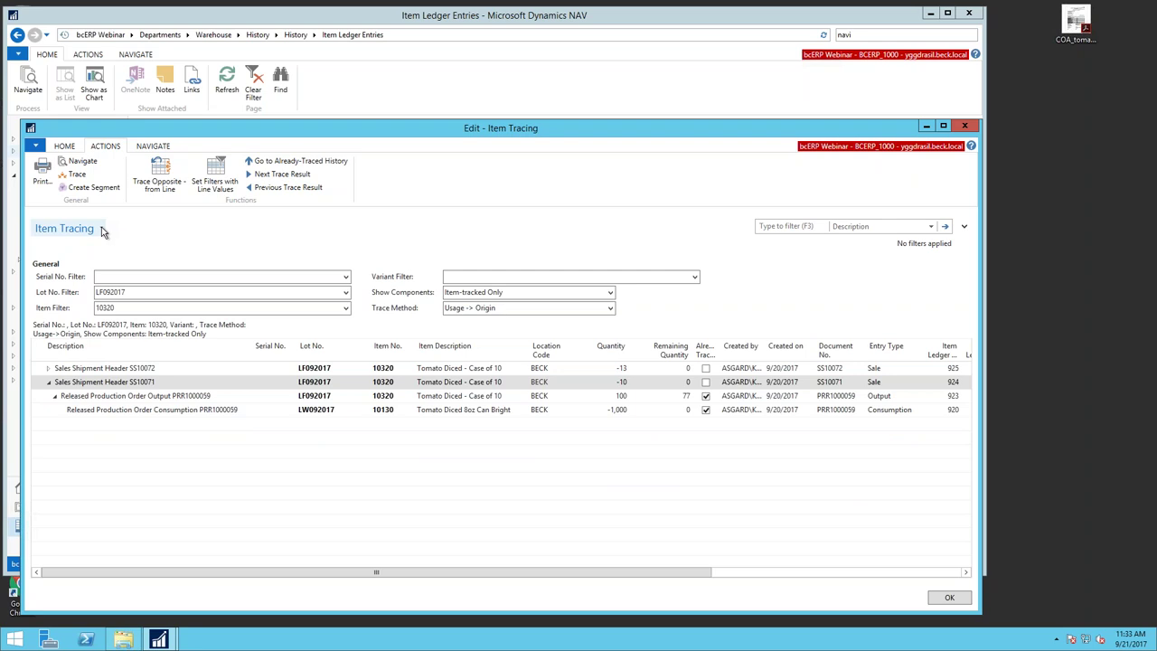
{"action": "left_click", "coordinate": [101, 230]}
{"action": "left_click", "coordinate": [818, 263]}
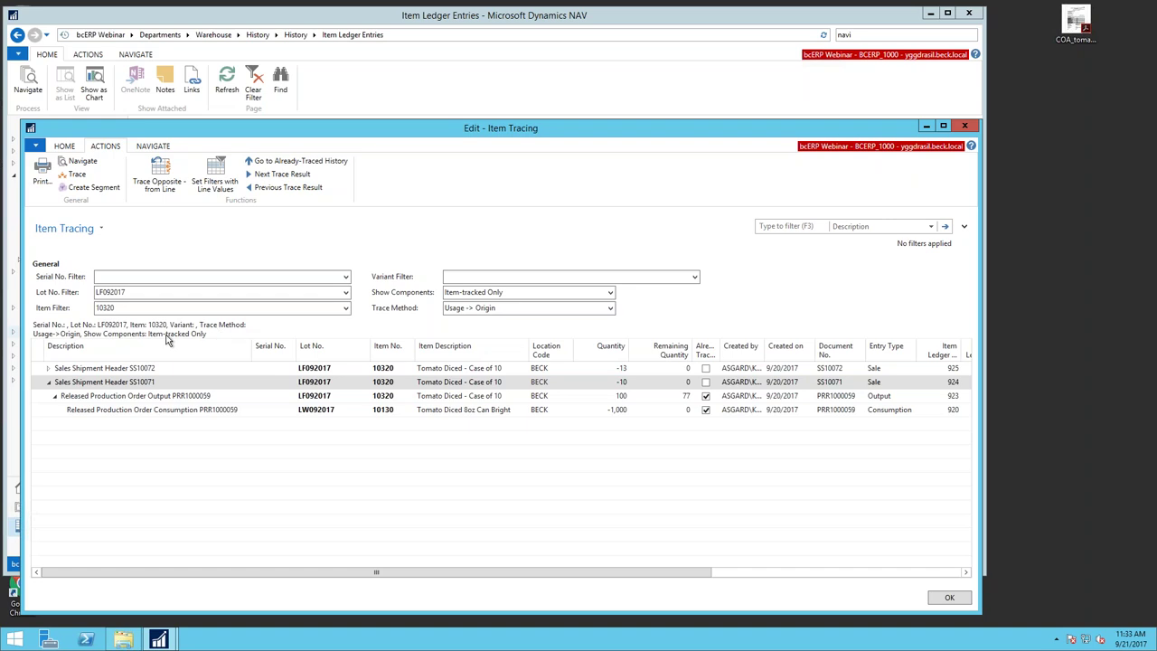
Step: Set the Show Components option of the item 10320 trace to All
{"action": "left_click", "coordinate": [612, 293]}
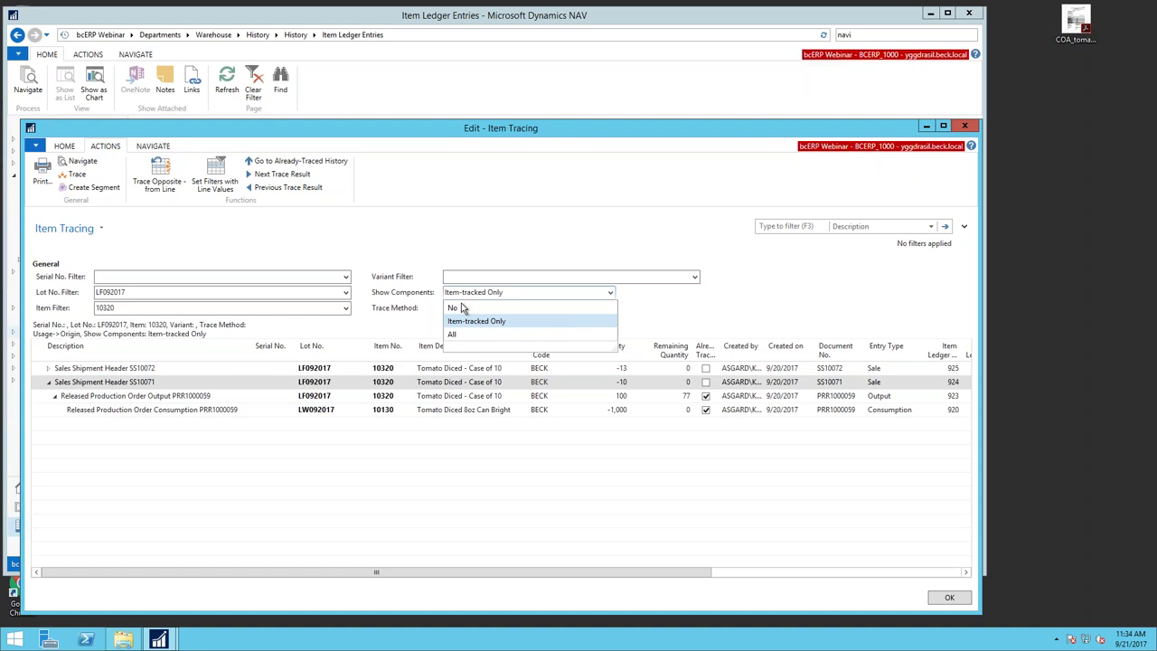
{"action": "left_click", "coordinate": [458, 334]}
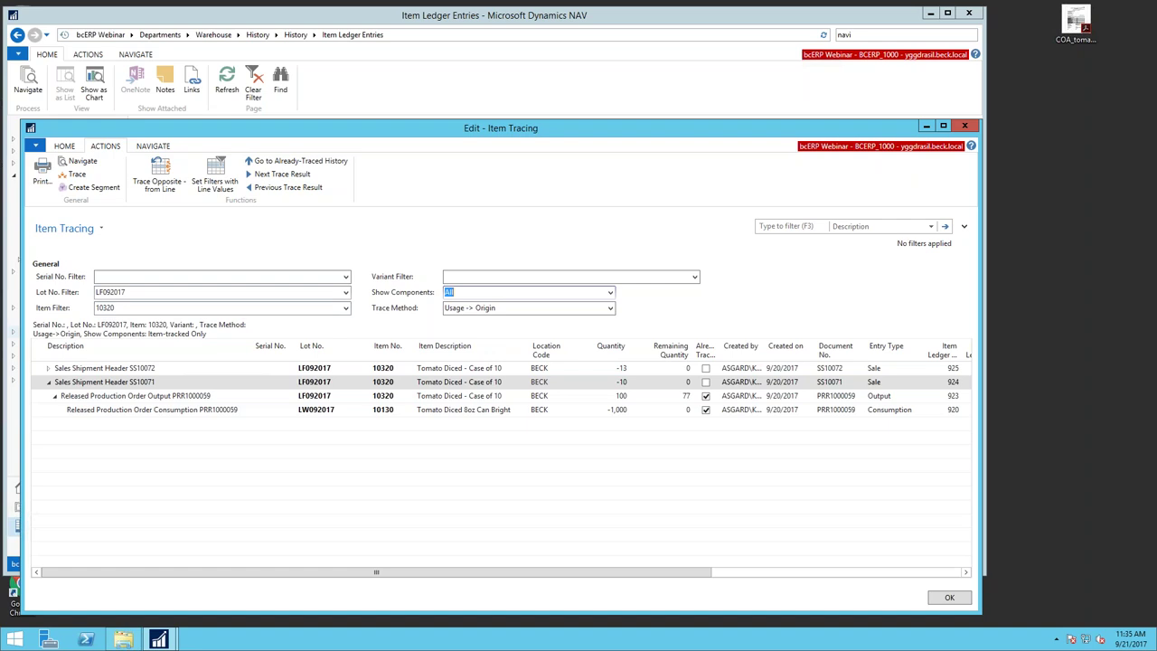
Step: View the lot information card for LF092017 from the second sales shipment line, and close the lot and Item Tracing windows
{"action": "left_click", "coordinate": [327, 383]}
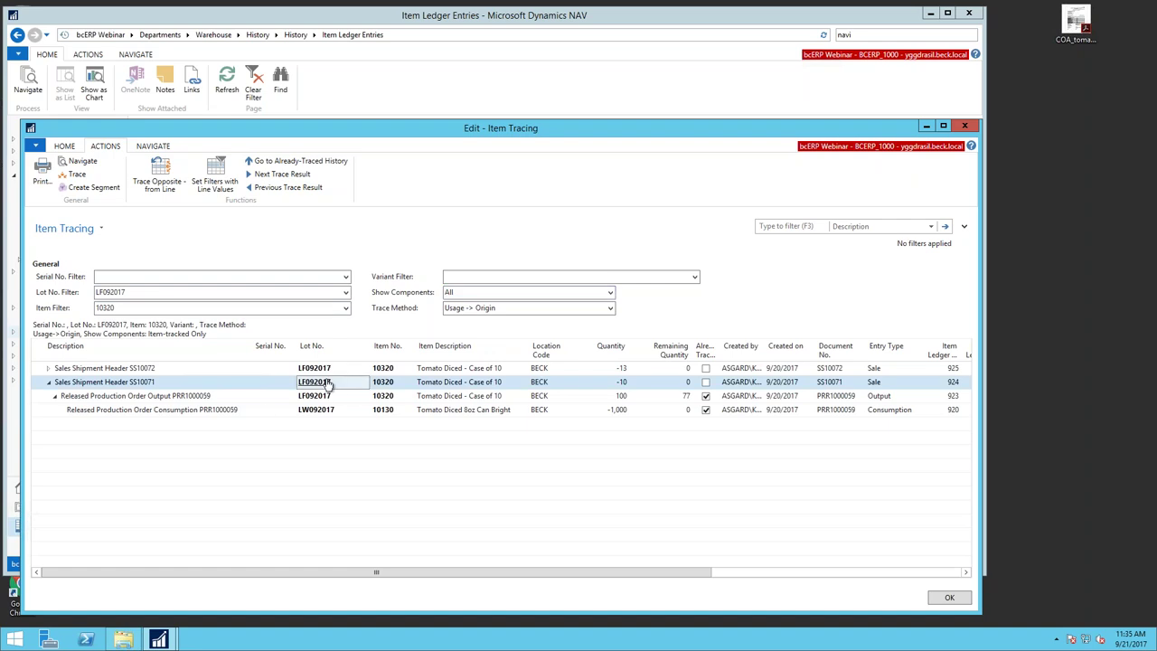
{"action": "left_click", "coordinate": [327, 383]}
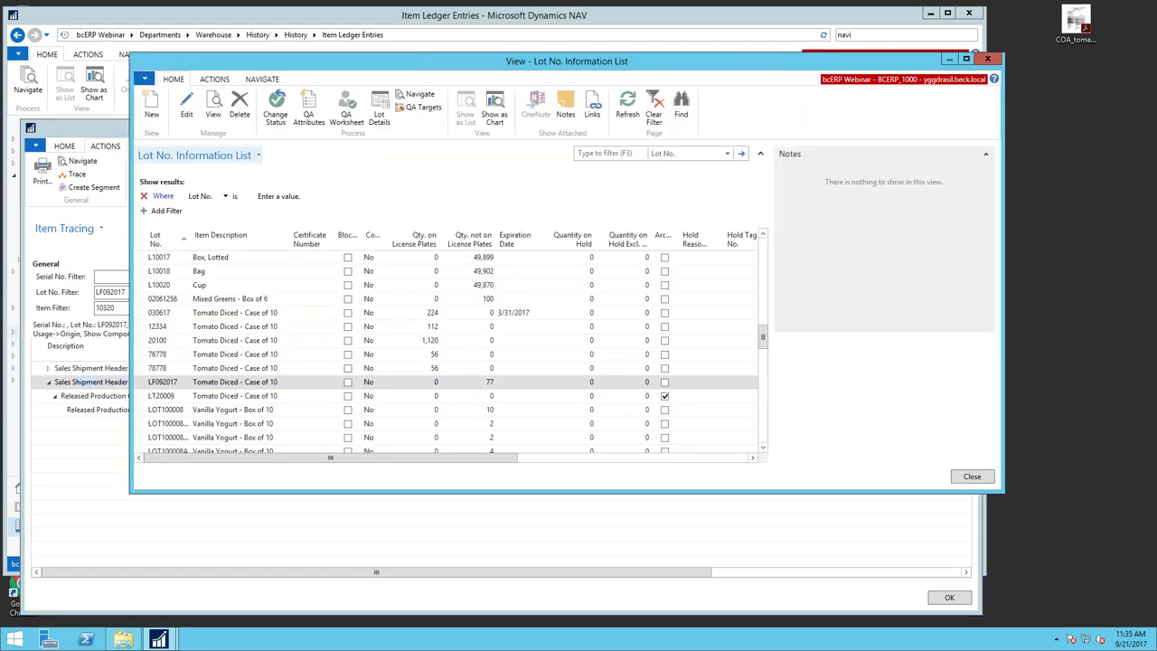
{"action": "left_click", "coordinate": [186, 107]}
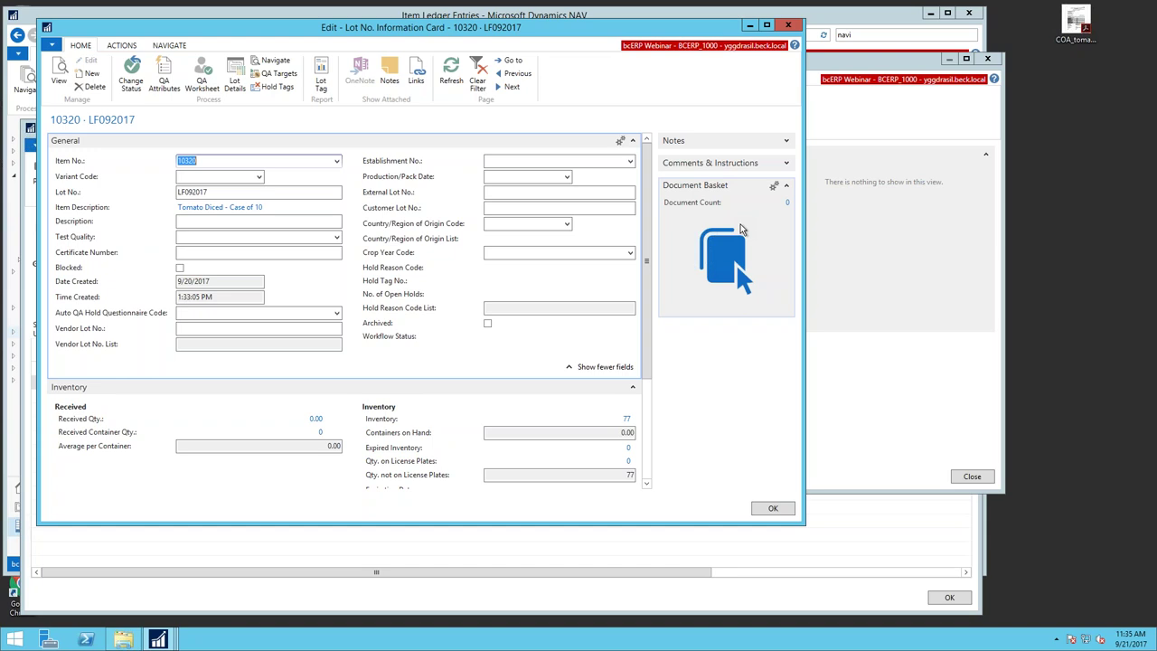
{"action": "left_click", "coordinate": [789, 26]}
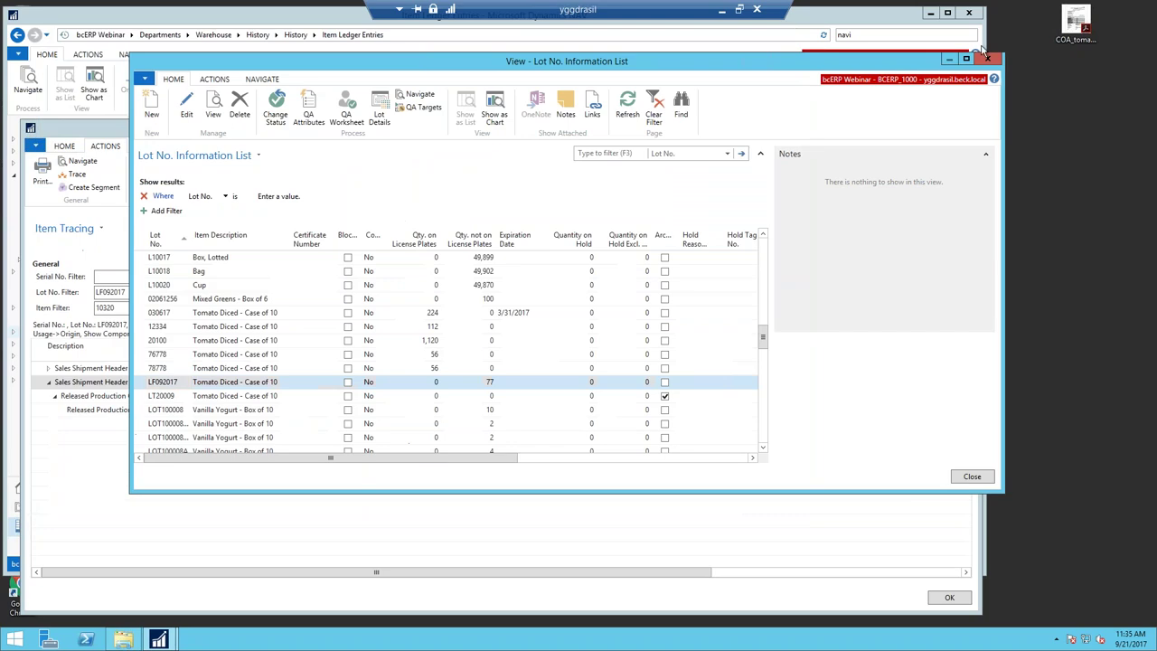
{"action": "left_click", "coordinate": [987, 58]}
{"action": "left_click", "coordinate": [965, 128]}
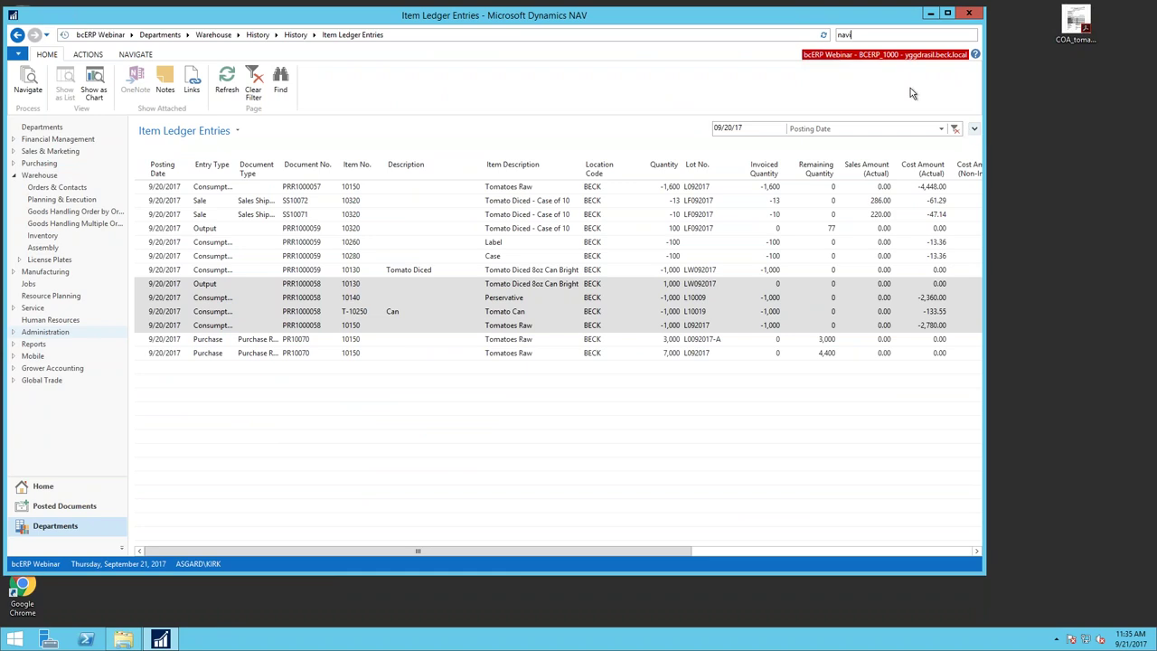
Step: Open the Holleys Fine Foods sales return order from Sales & Marketing order processing, and review its invoice details
{"action": "left_click", "coordinate": [54, 151]}
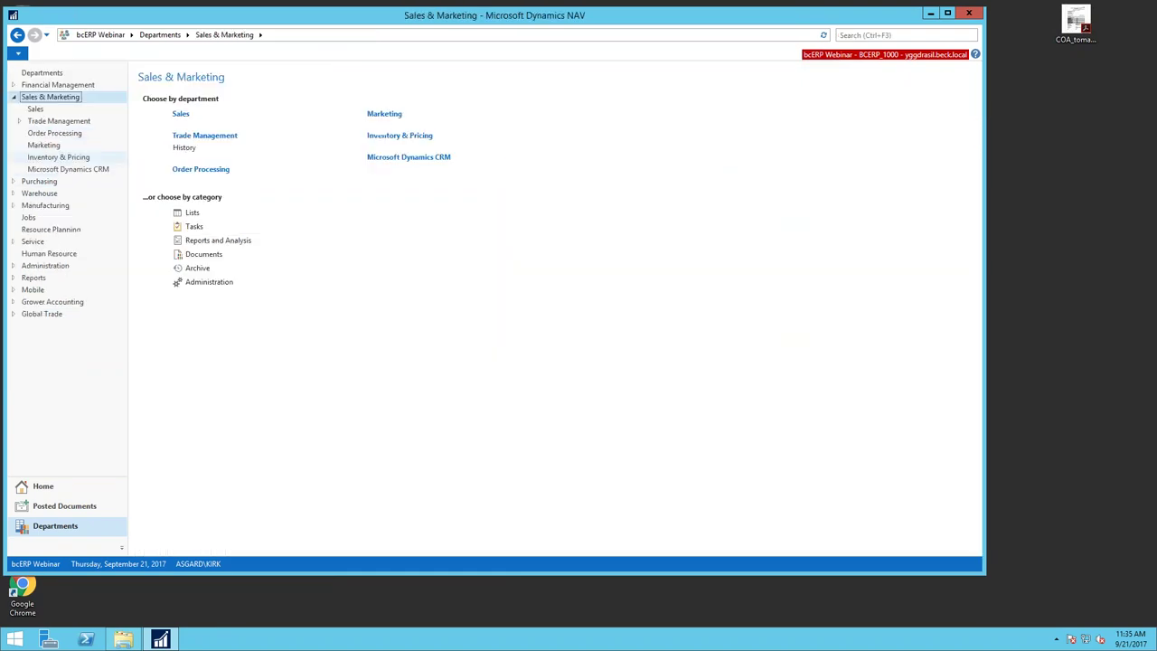
{"action": "left_click", "coordinate": [54, 133]}
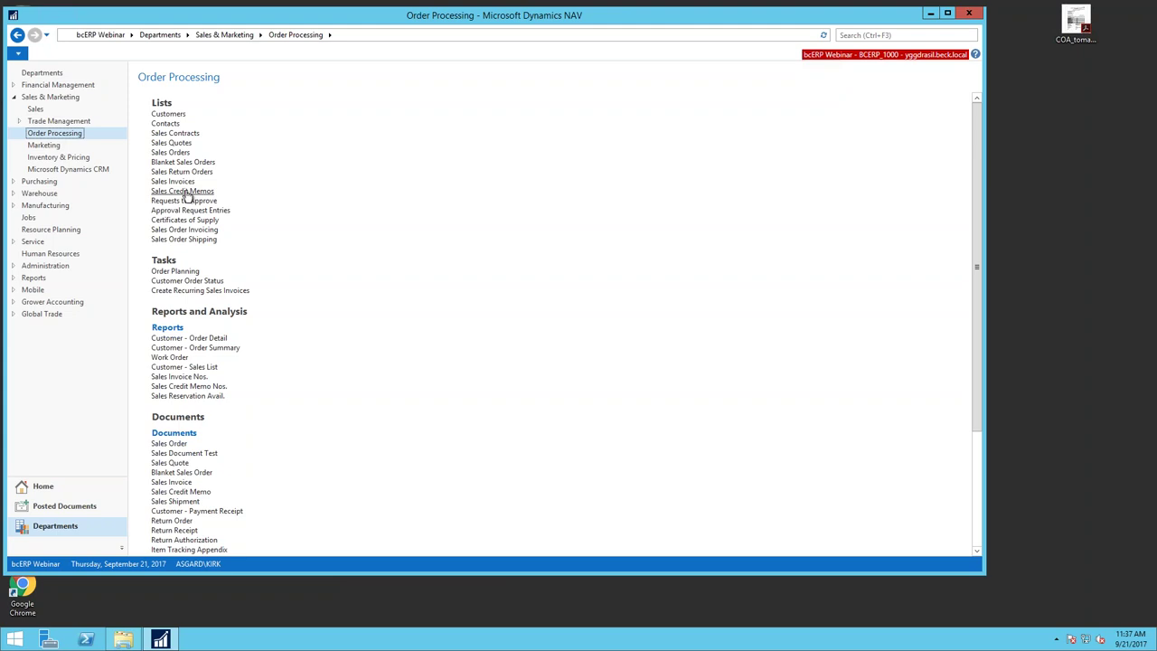
{"action": "left_click", "coordinate": [185, 172]}
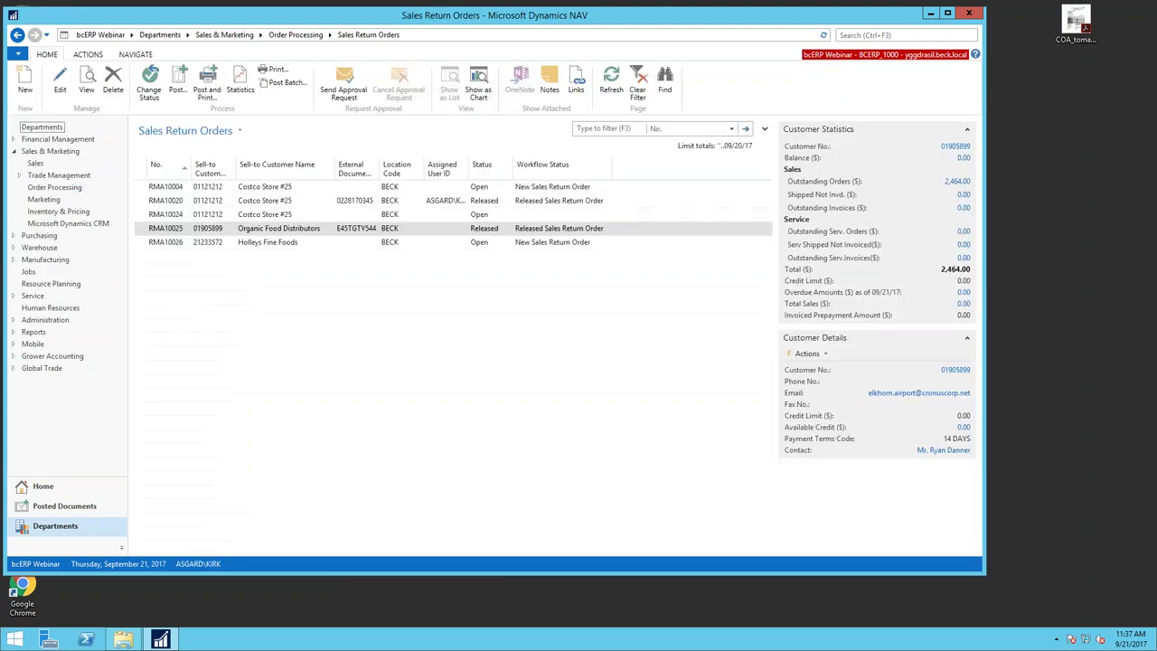
{"action": "double_click", "coordinate": [266, 243]}
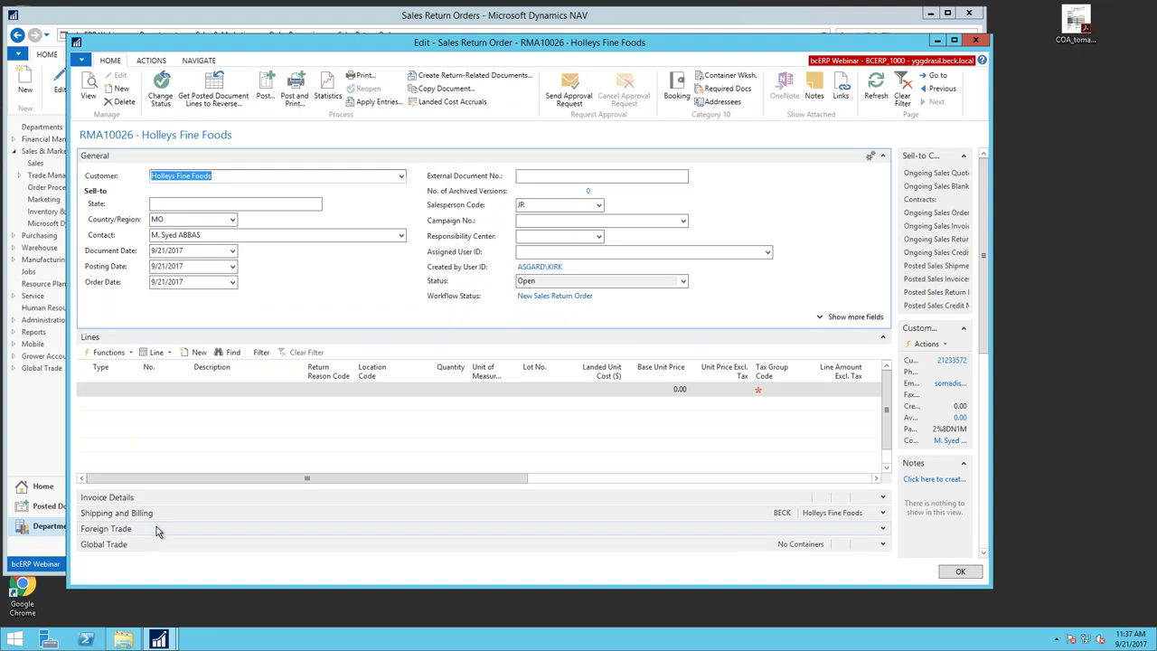
{"action": "left_click", "coordinate": [879, 495]}
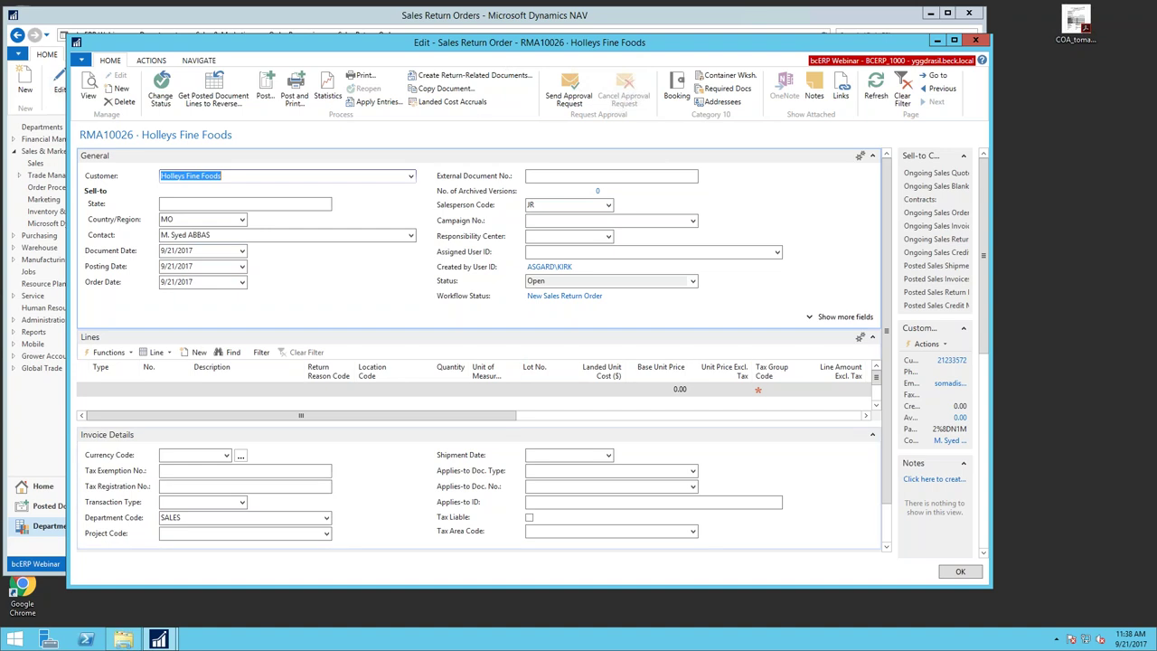
{"action": "left_click", "coordinate": [872, 434]}
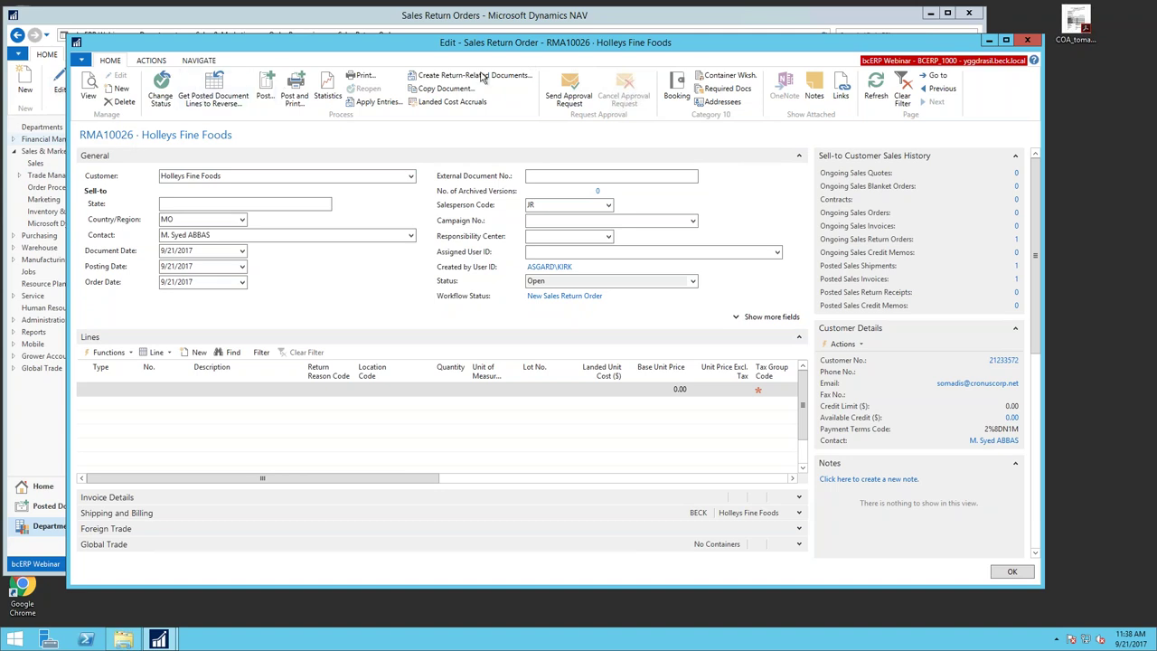
Step: Start copying a sales document of type Invoice into the return order, and look up the available invoices without choosing one
{"action": "left_click", "coordinate": [162, 65]}
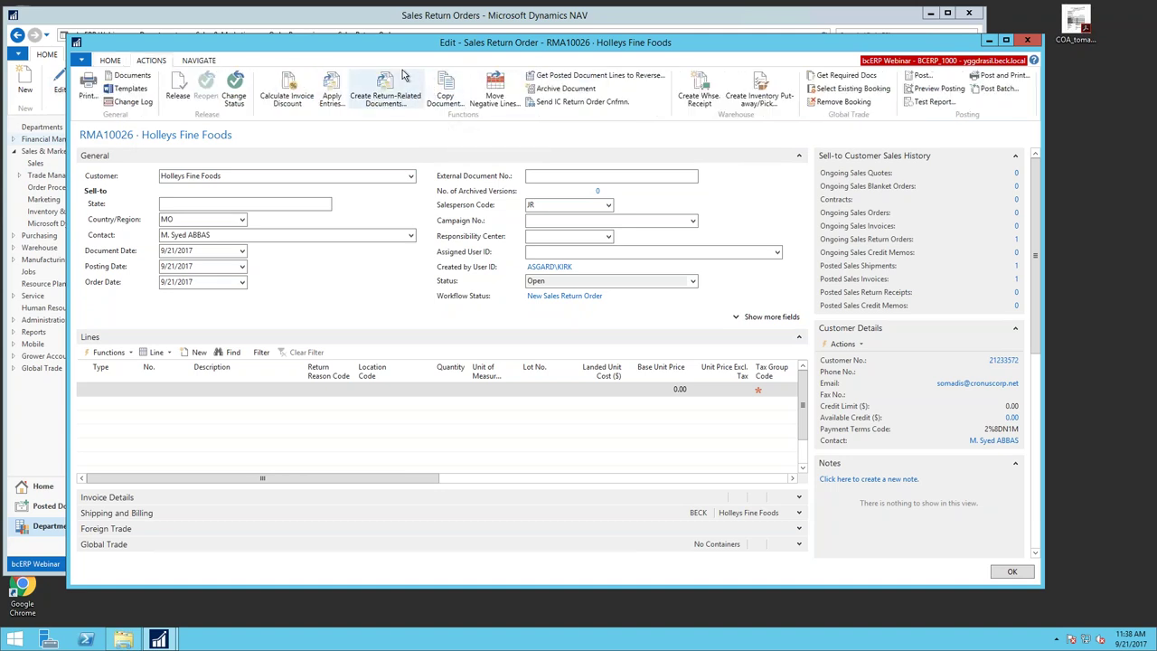
{"action": "left_click", "coordinate": [445, 90]}
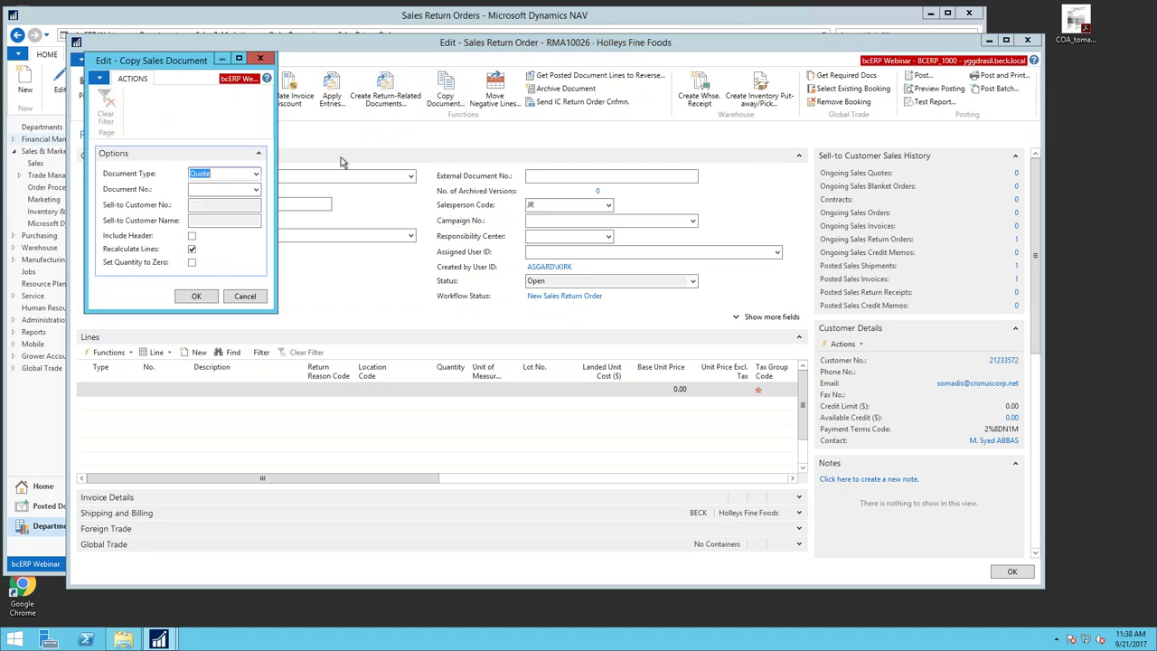
{"action": "left_click", "coordinate": [256, 174]}
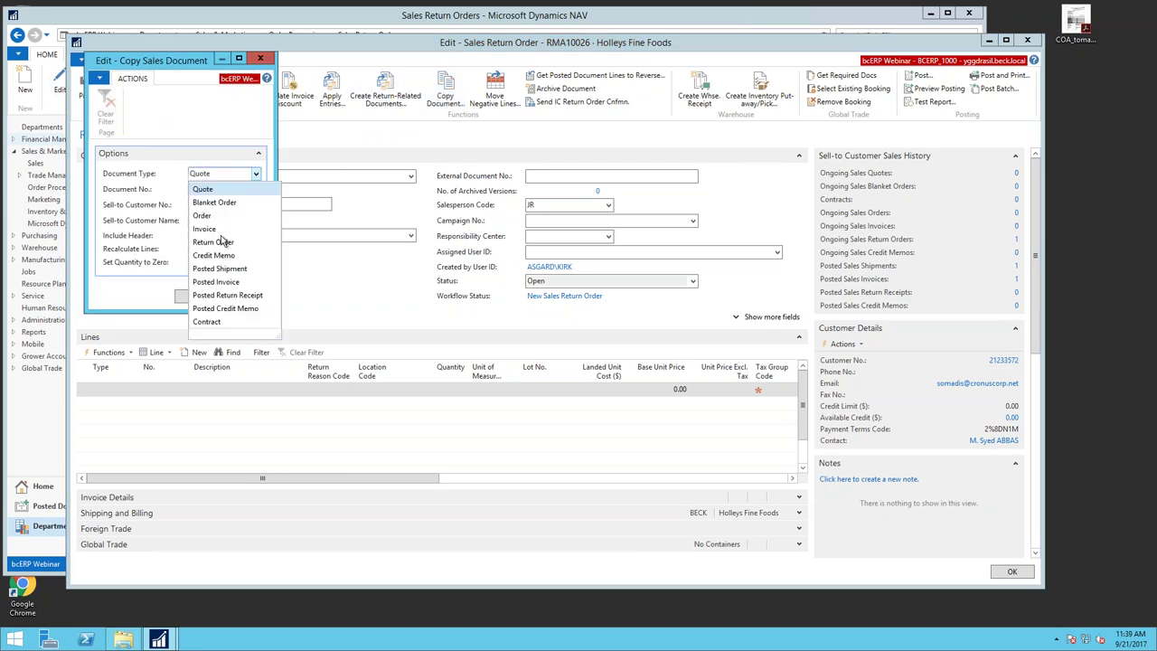
{"action": "left_click", "coordinate": [215, 228]}
{"action": "left_click", "coordinate": [255, 189]}
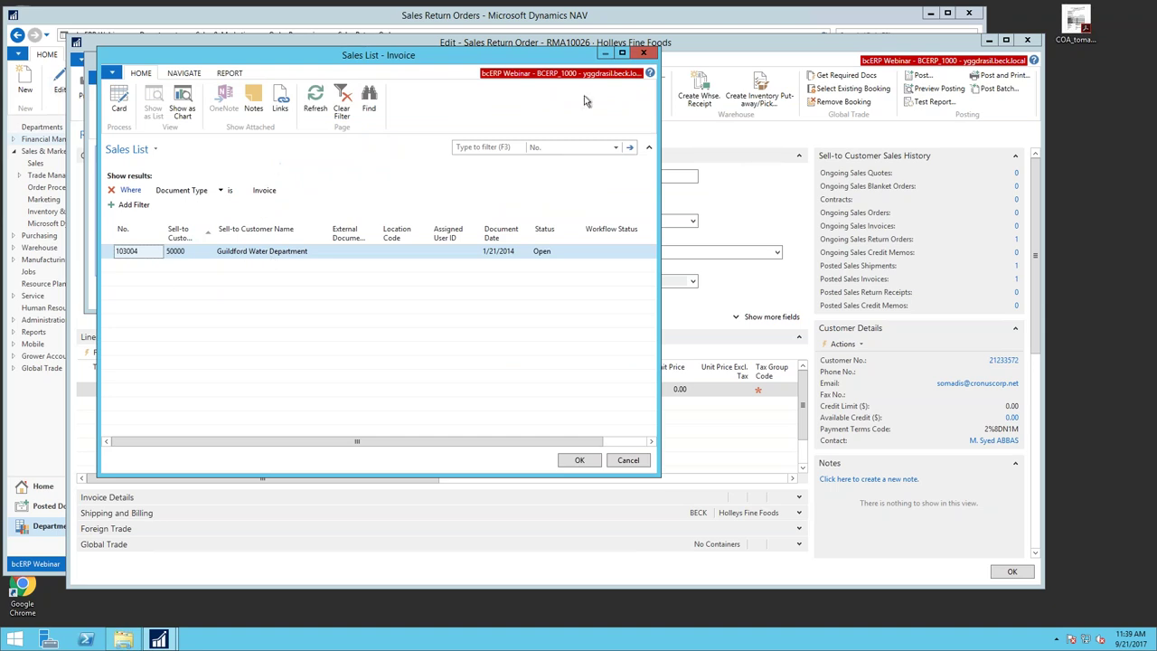
{"action": "left_click", "coordinate": [642, 52]}
Step: Try to copy the Holleys Fine Foods posted invoice into the return order with its header included and lines not recalculated
{"action": "left_click", "coordinate": [257, 175]}
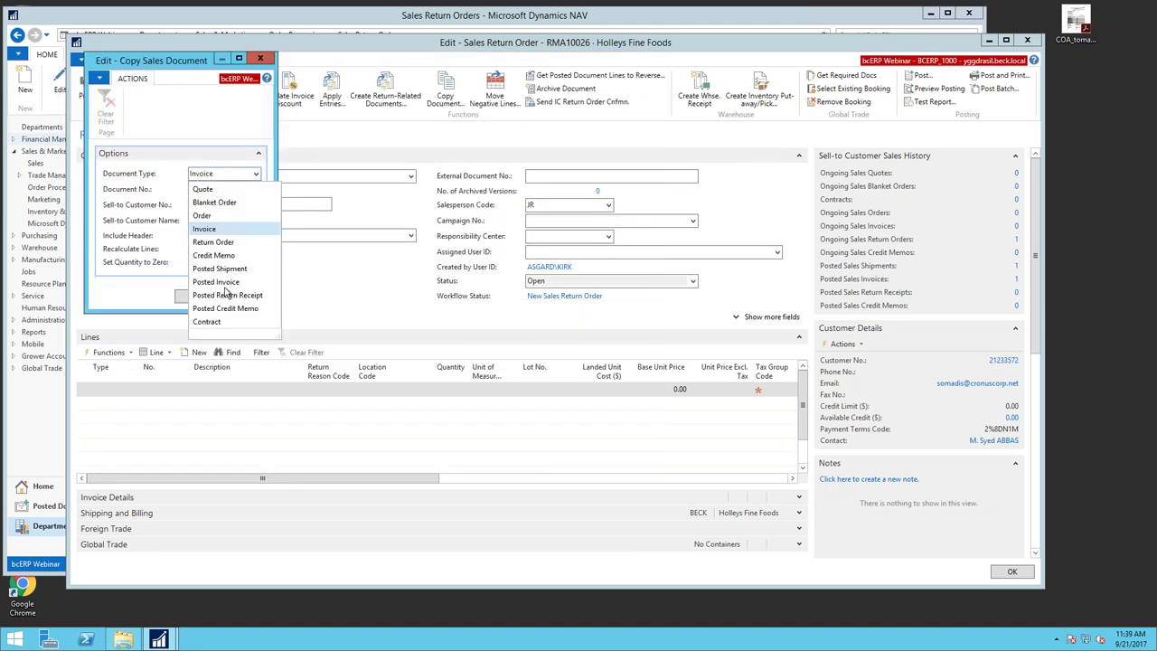
{"action": "left_click", "coordinate": [221, 282]}
{"action": "left_click", "coordinate": [256, 191]}
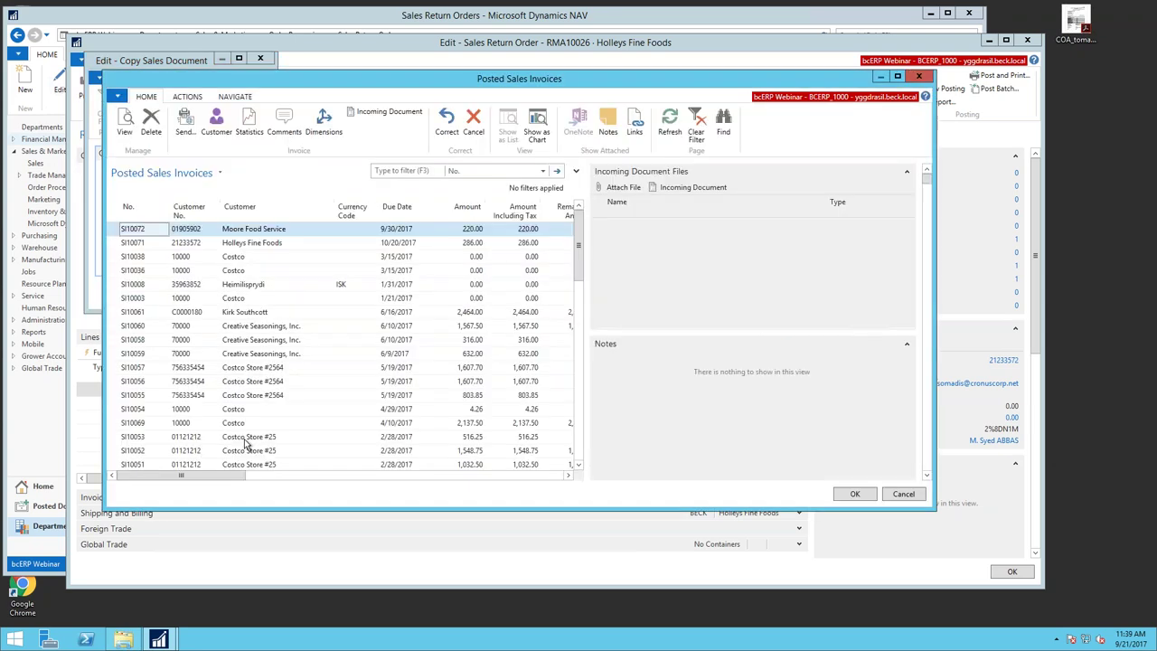
{"action": "left_click", "coordinate": [260, 244]}
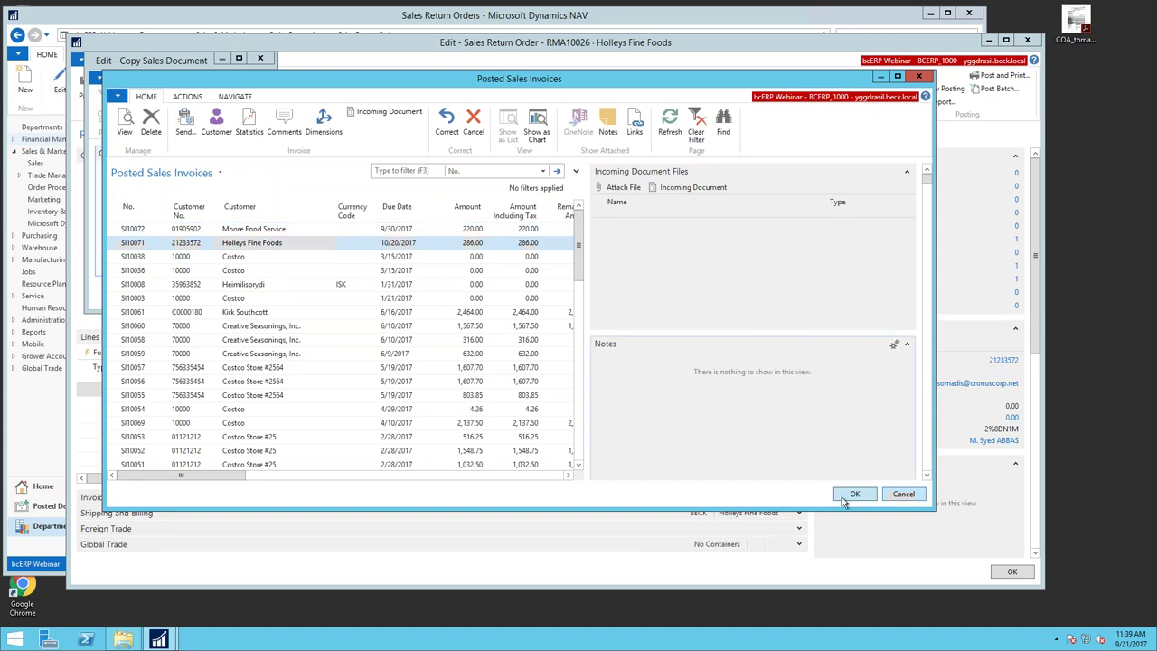
{"action": "left_click", "coordinate": [851, 495]}
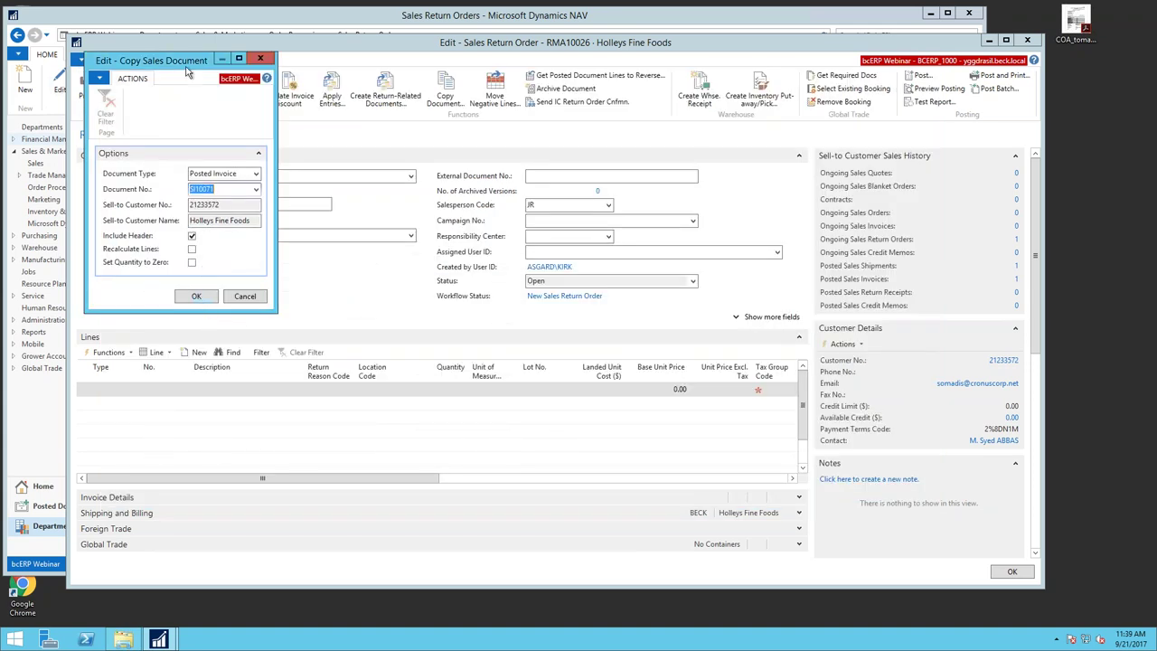
{"action": "left_click_drag", "start_coordinate": [200, 61], "coordinate": [494, 113]}
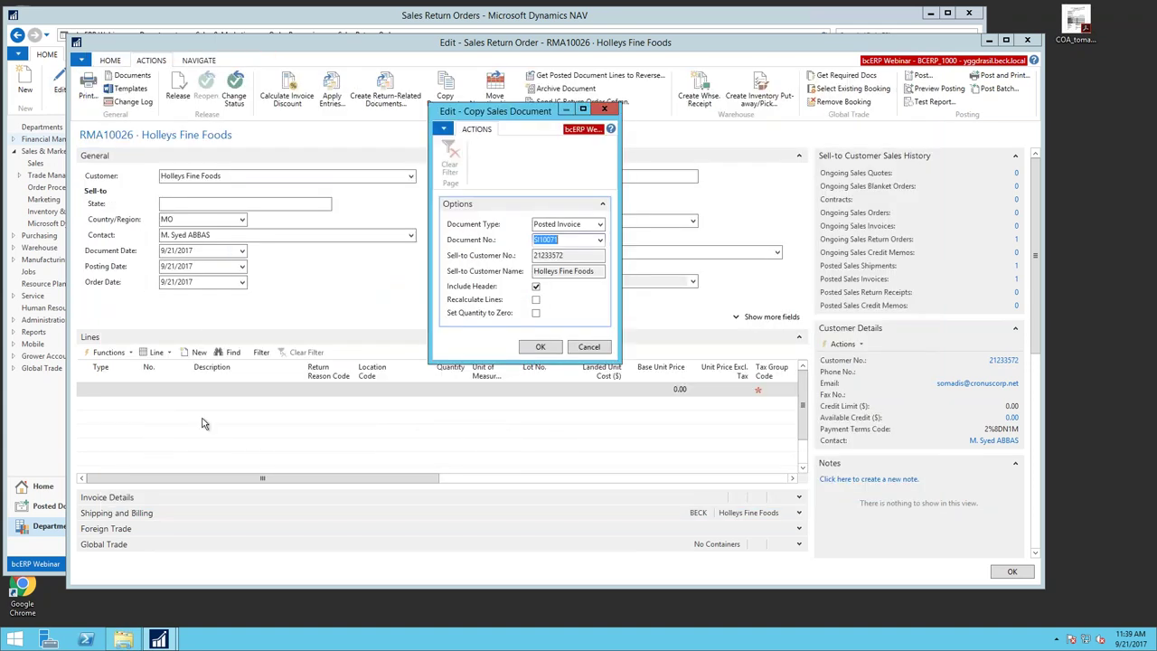
{"action": "left_click", "coordinate": [539, 346]}
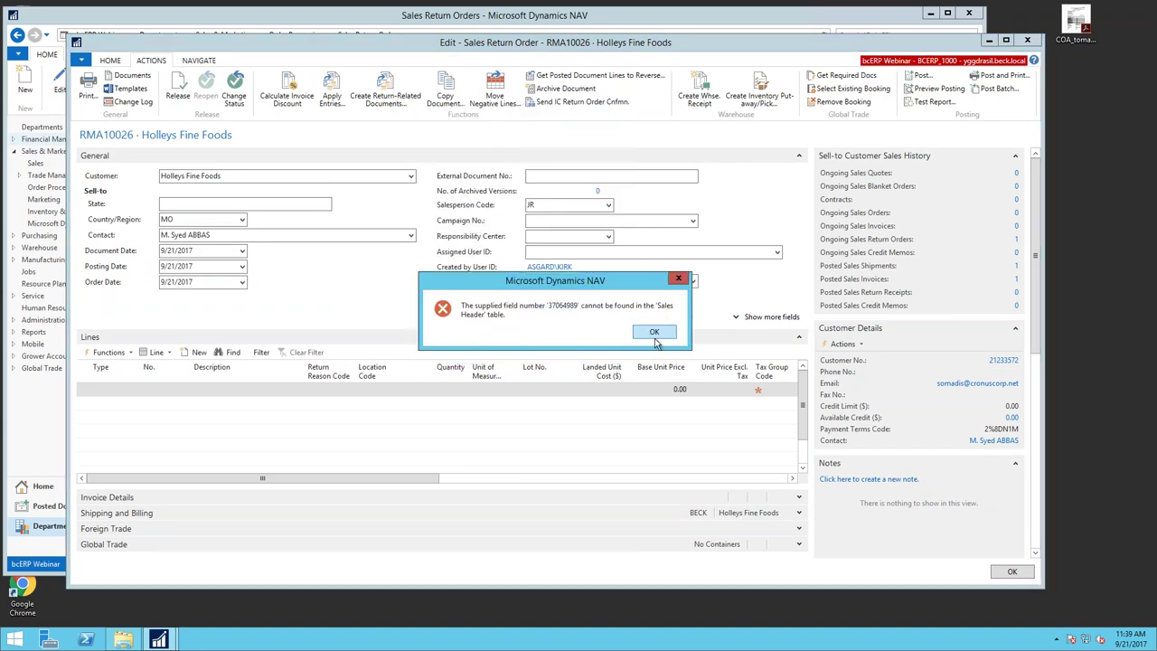
{"action": "left_click", "coordinate": [654, 333]}
{"action": "left_click", "coordinate": [444, 99]}
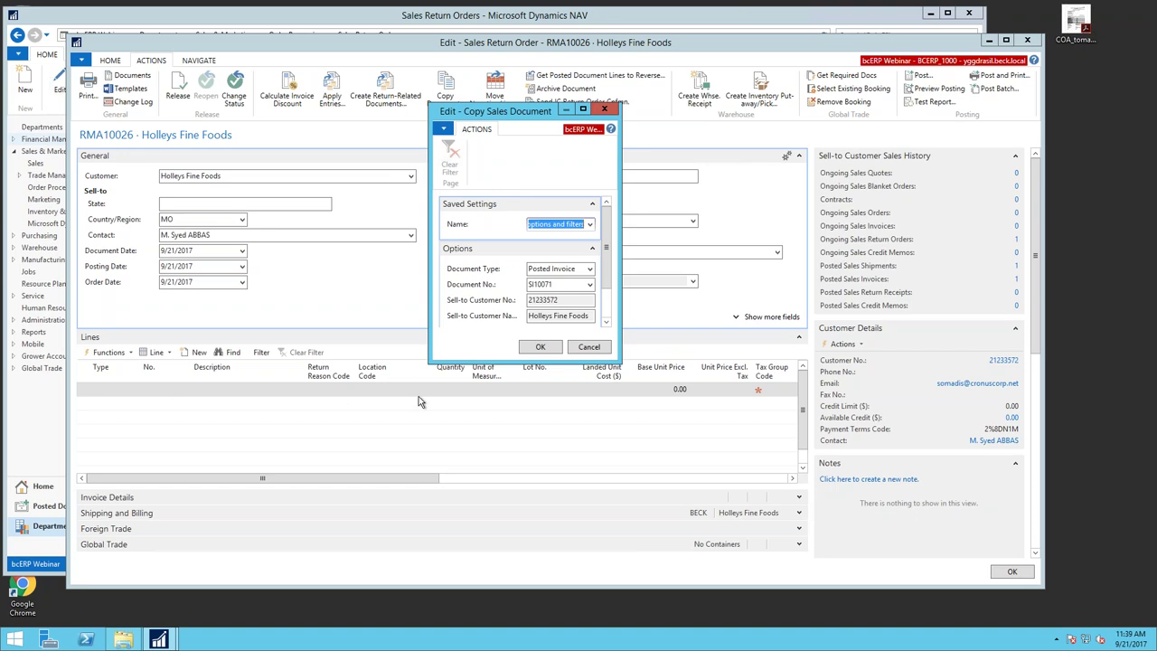
{"action": "left_click", "coordinate": [588, 347]}
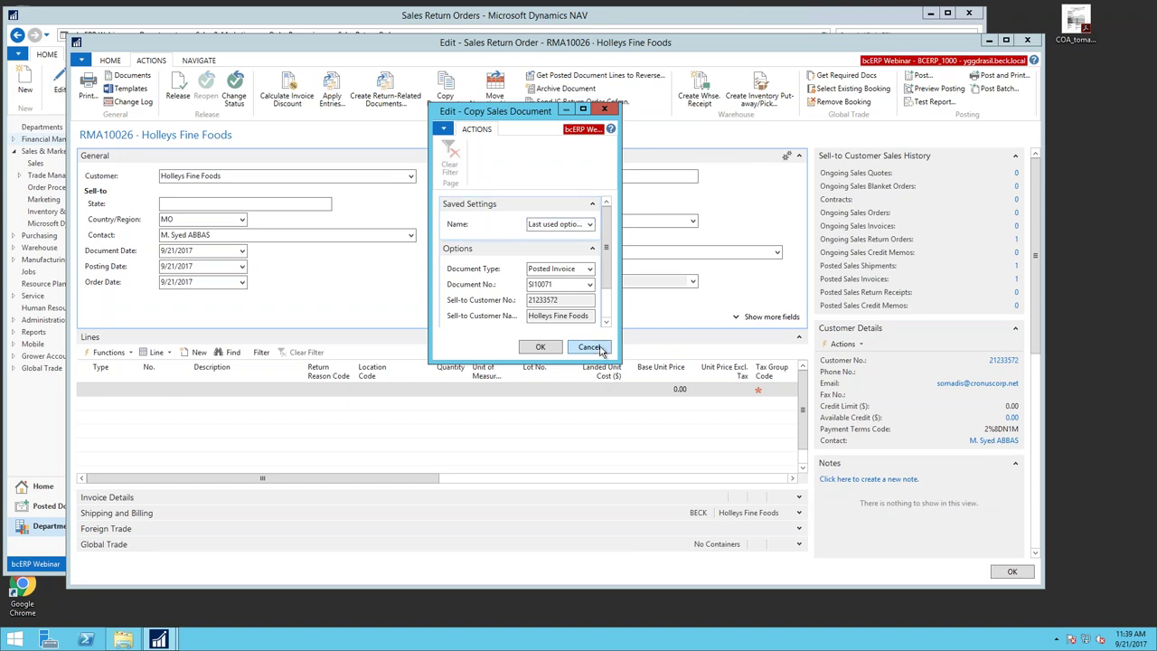
Step: Show the return order's invoice details and go to the Applies-to Doc. Type field
{"action": "left_click", "coordinate": [799, 497]}
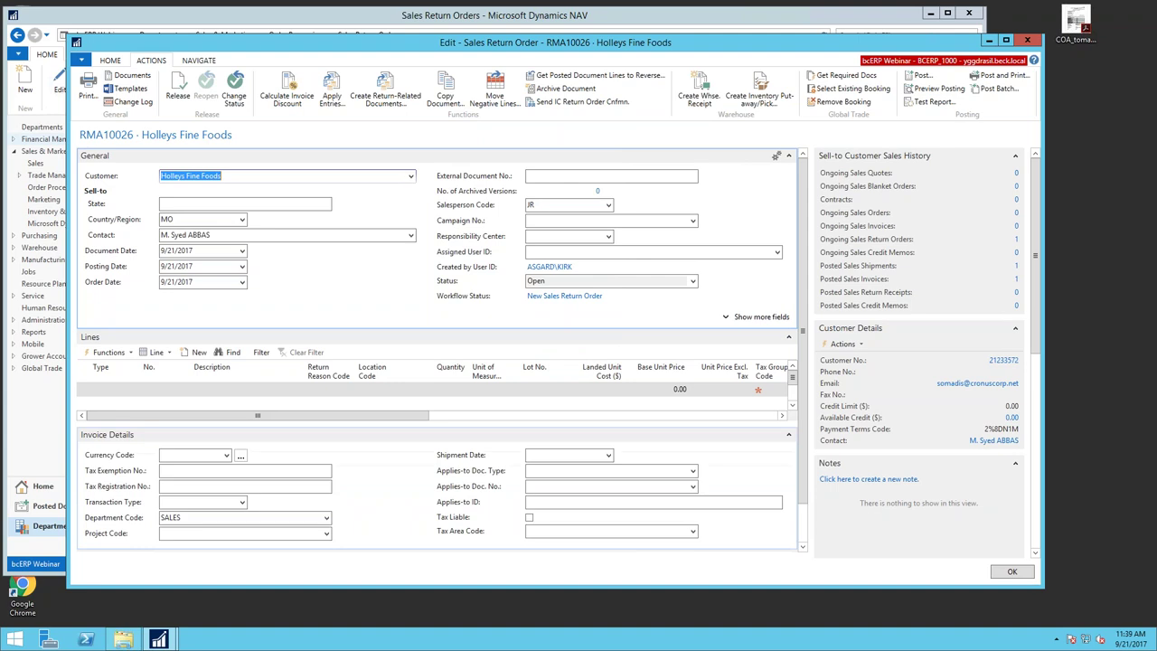
{"action": "left_click", "coordinate": [539, 471]}
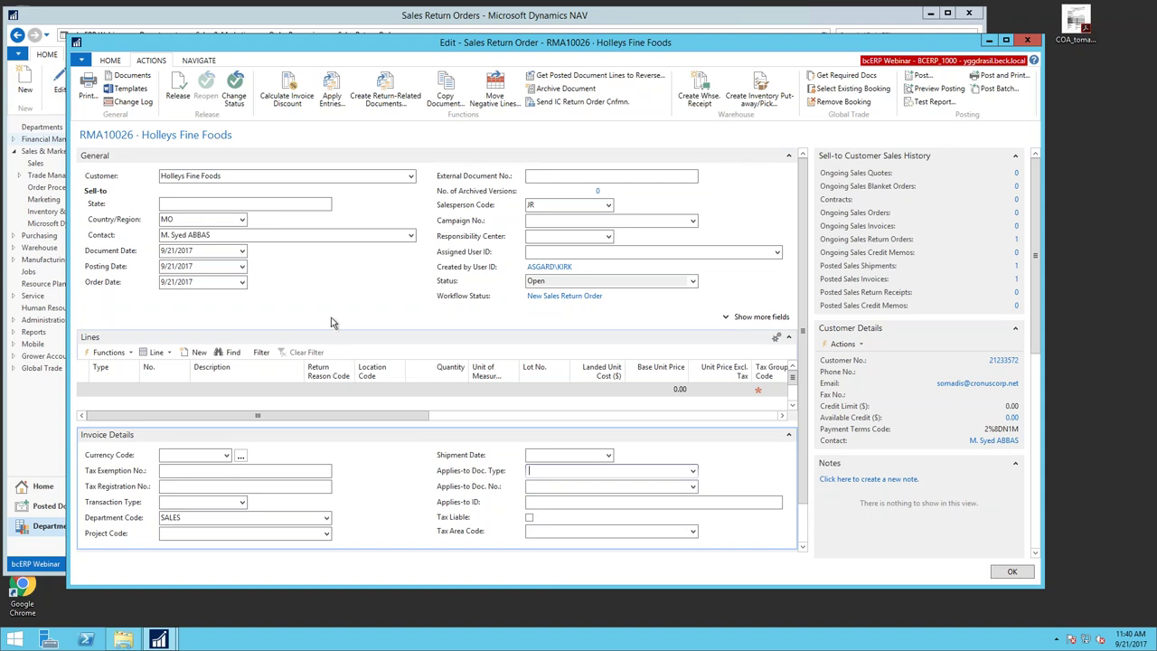
Step: Bring the Tomato Diced - Case of 10 line from the customer's posted invoice into the return order as a line to reverse
{"action": "left_click", "coordinate": [554, 79]}
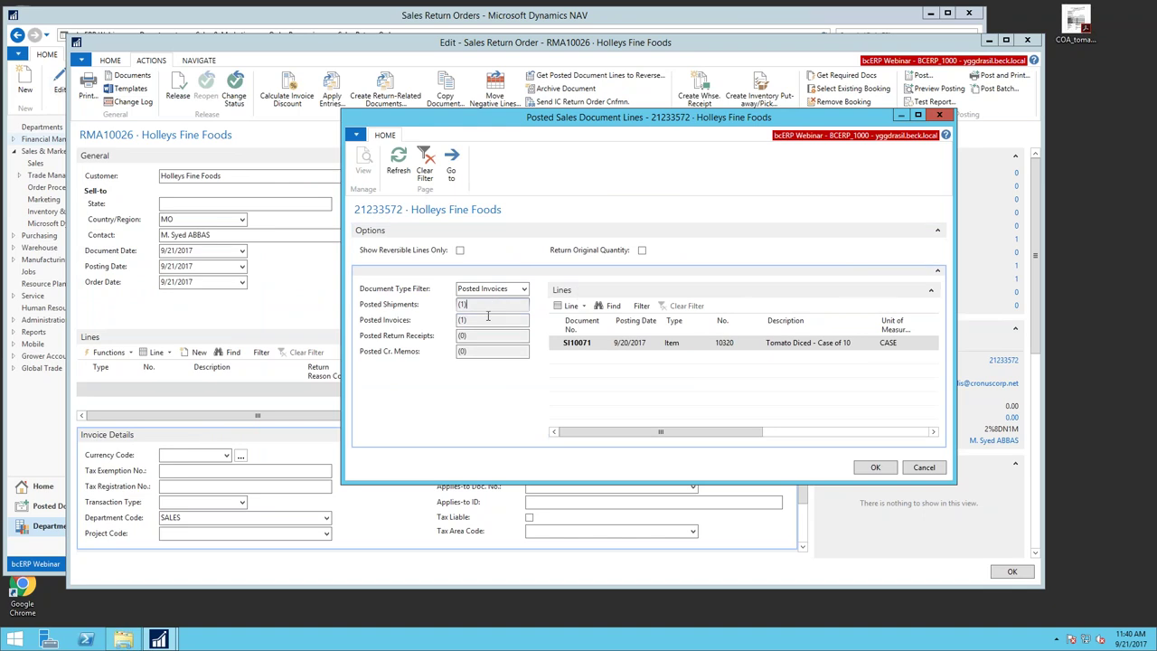
{"action": "left_click", "coordinate": [588, 343]}
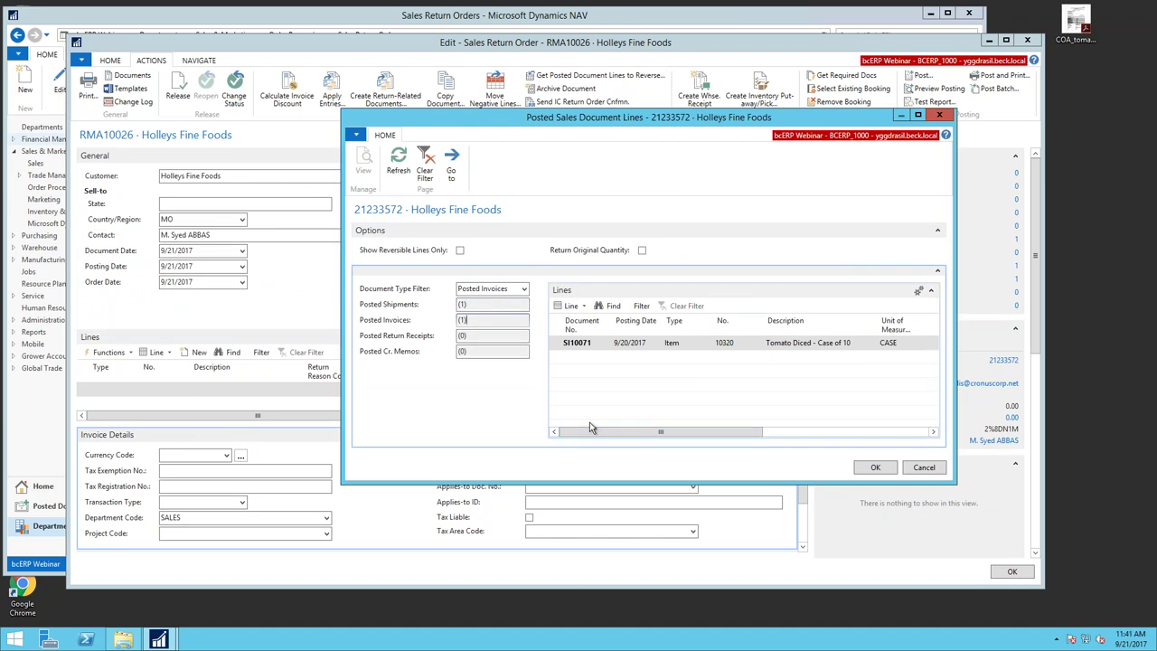
{"action": "left_click", "coordinate": [881, 466]}
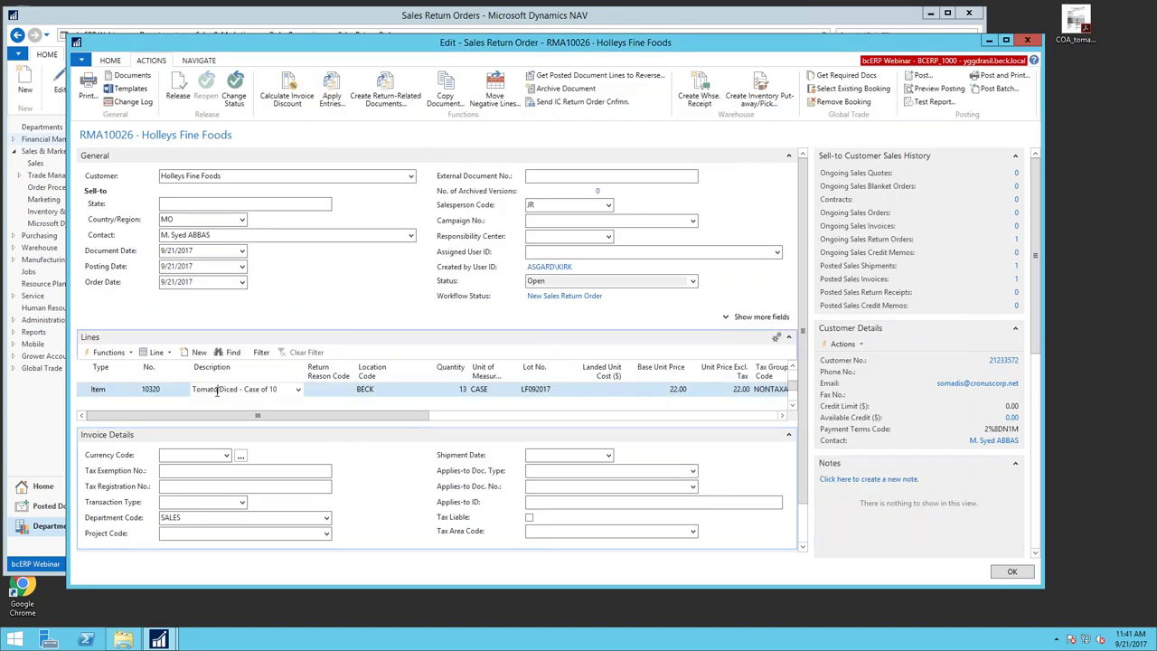
Step: Hide the invoice details and widen the Description column to review the return order's lines across all columns
{"action": "left_click", "coordinate": [789, 435]}
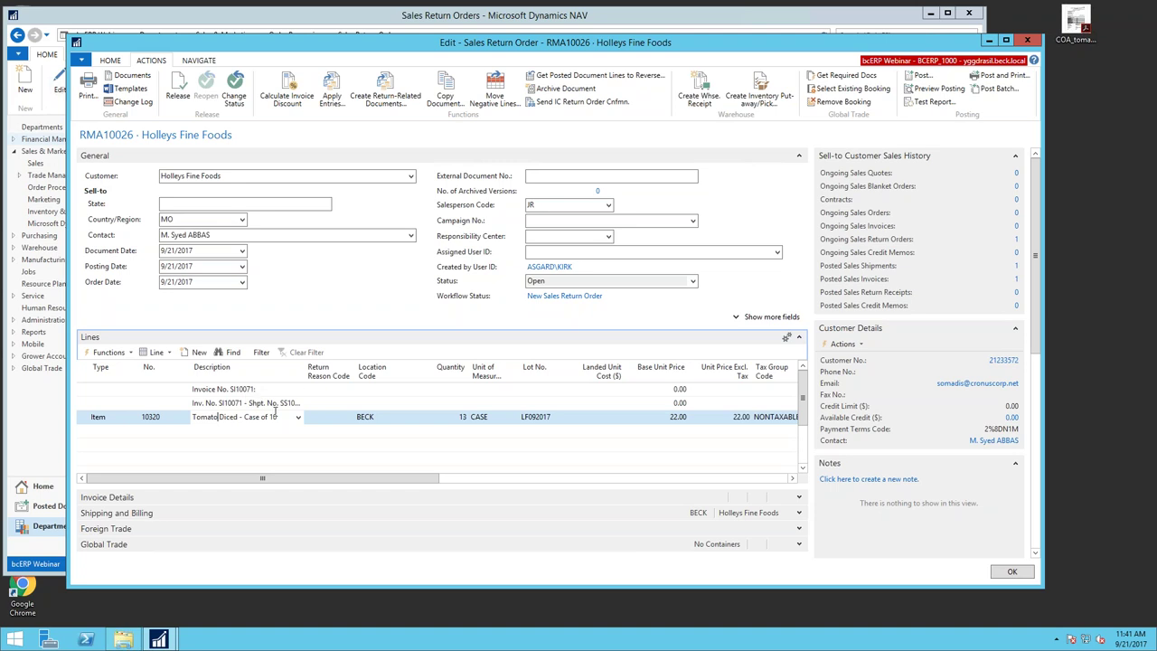
{"action": "left_click_drag", "start_coordinate": [305, 377], "coordinate": [345, 382]}
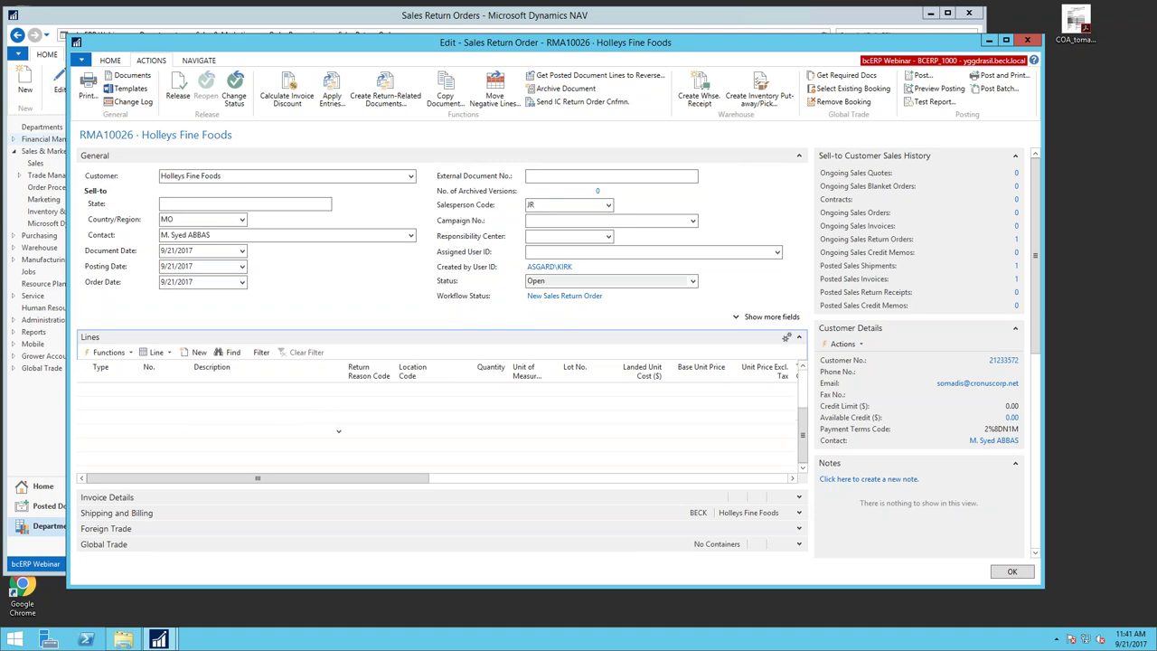
{"action": "left_click", "coordinate": [498, 481]}
{"action": "left_click", "coordinate": [650, 479]}
{"action": "left_click", "coordinate": [721, 479]}
{"action": "left_click", "coordinate": [764, 479]}
{"action": "left_click", "coordinate": [765, 479]}
{"action": "left_click_drag", "start_coordinate": [648, 485], "coordinate": [305, 485]}
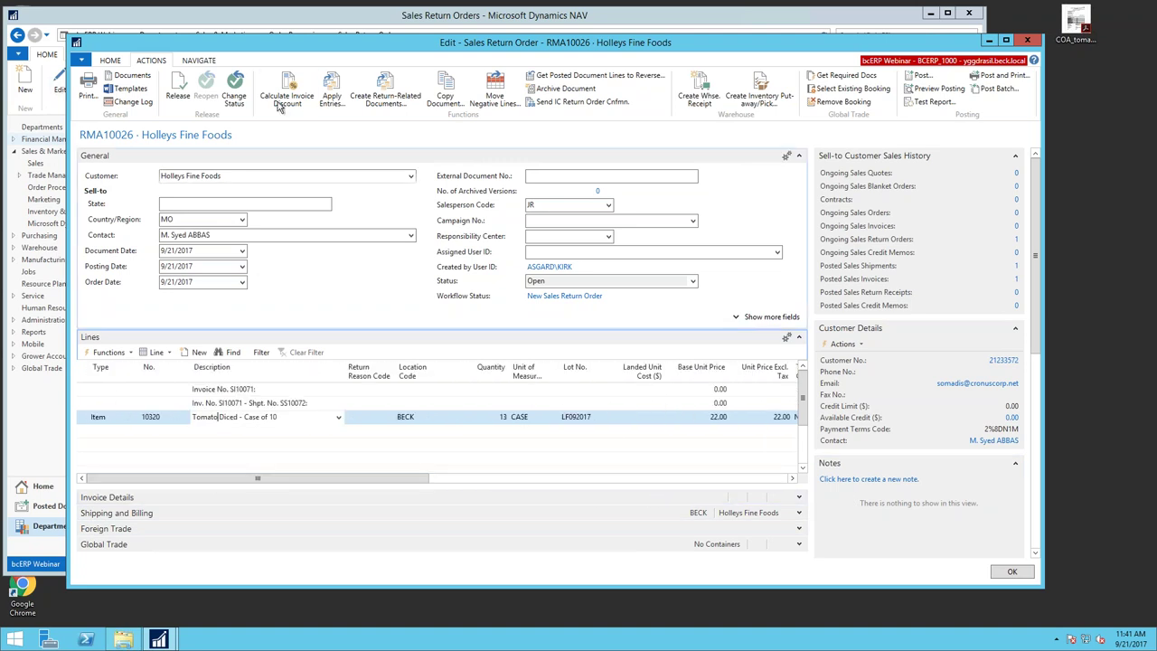
Step: Try to change the return order's workflow status to RELEASED
{"action": "left_click", "coordinate": [240, 94]}
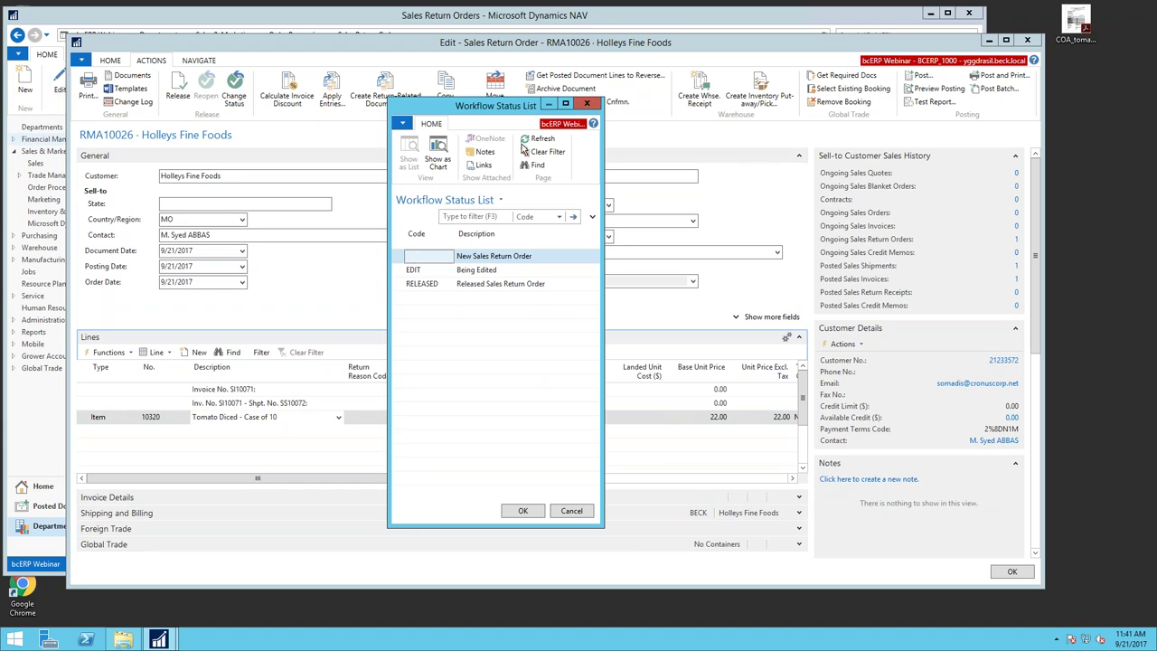
{"action": "left_click", "coordinate": [430, 284]}
{"action": "left_click", "coordinate": [534, 512]}
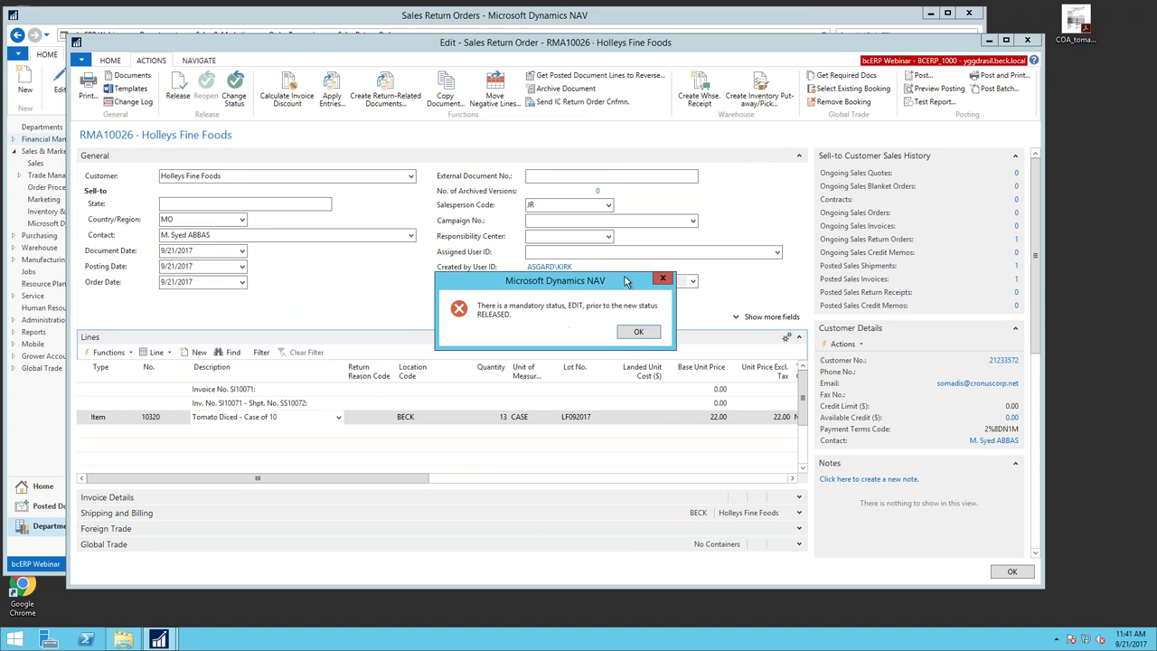
Step: Try to change the return order's workflow status to EDIT
{"action": "left_click", "coordinate": [641, 335]}
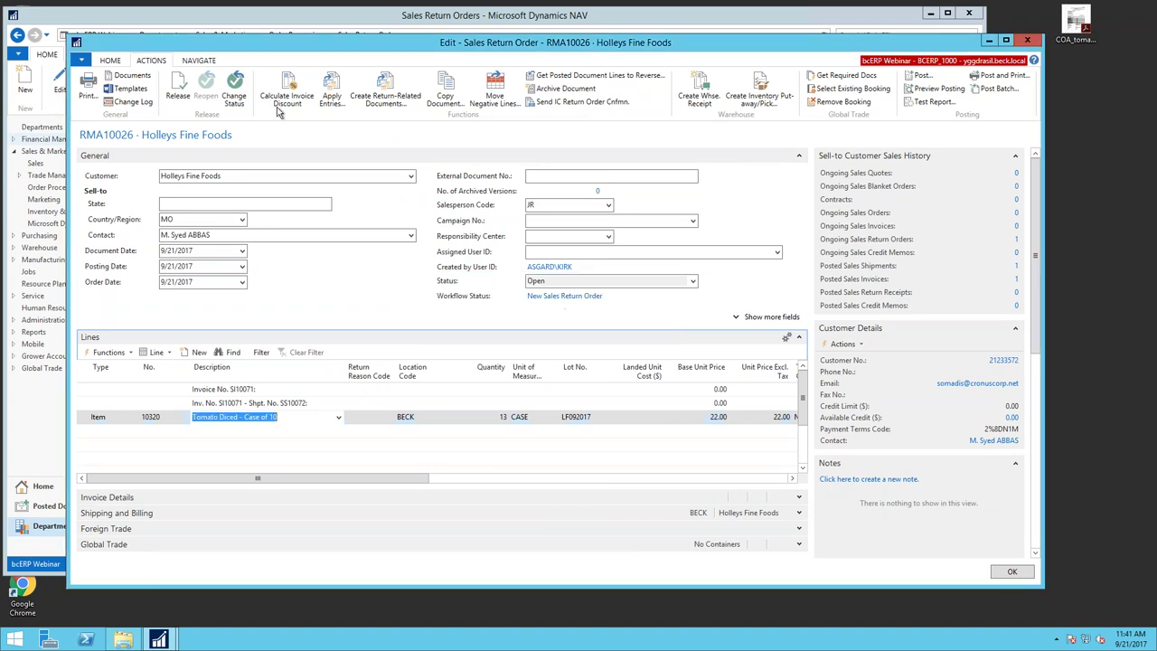
{"action": "left_click", "coordinate": [234, 95]}
{"action": "double_click", "coordinate": [444, 271]}
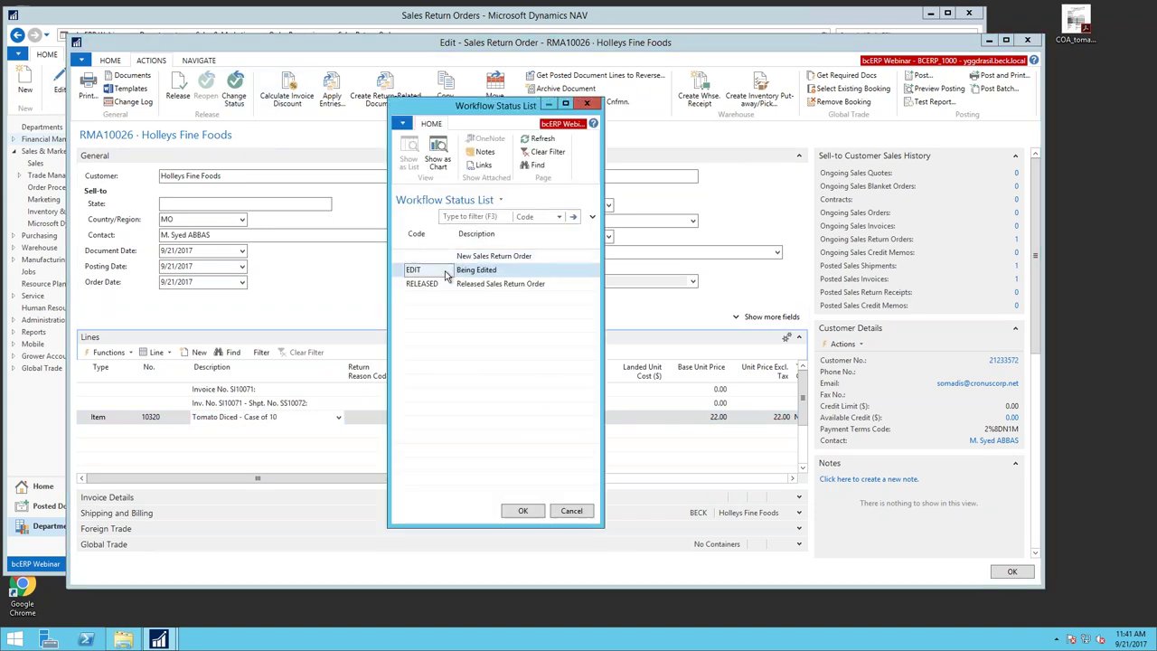
{"action": "left_click", "coordinate": [613, 334]}
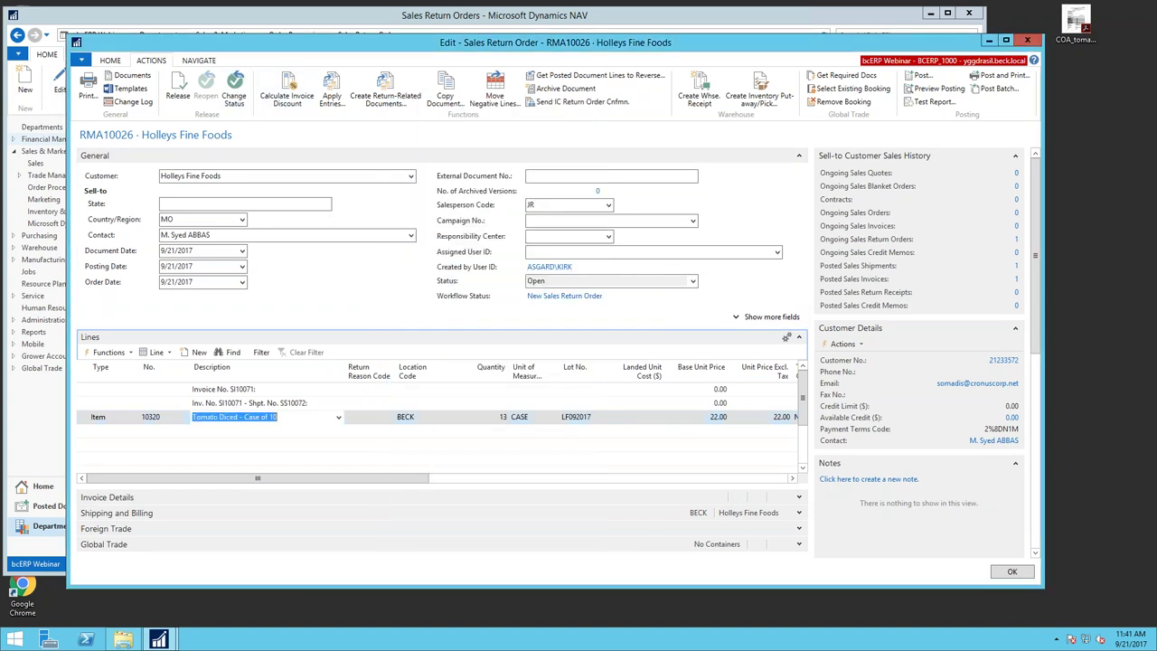
Step: Fill in the return order's external document number and set its workflow status to EDIT
{"action": "left_click", "coordinate": [533, 176]}
{"action": "type", "text": "1234567"}
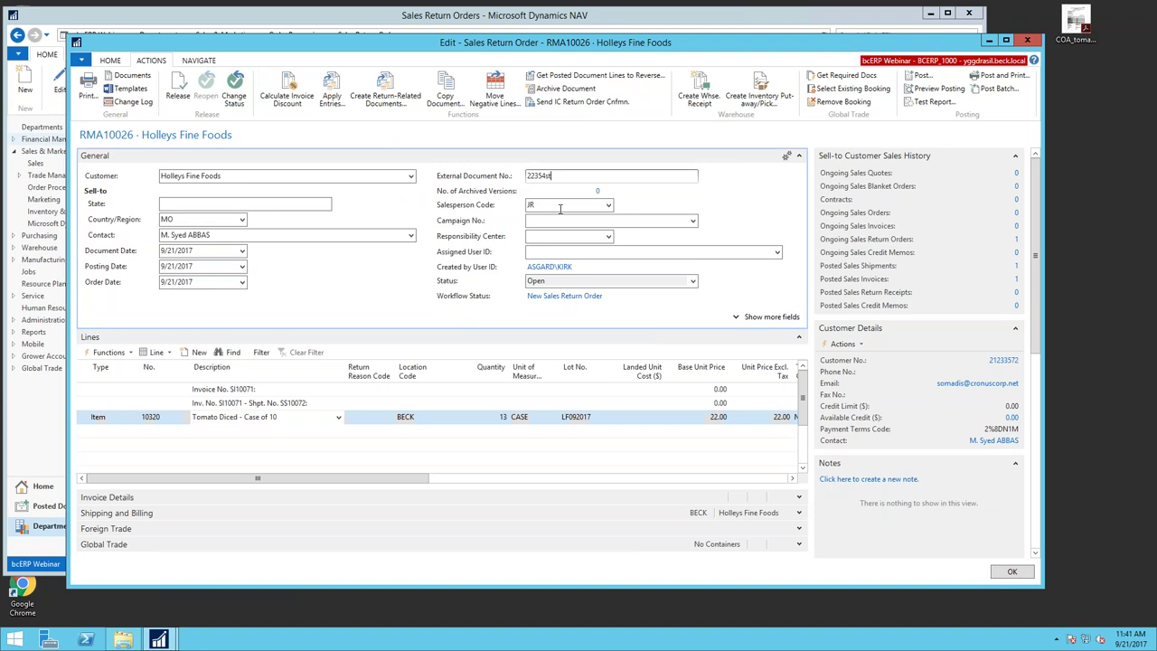
{"action": "left_click", "coordinate": [234, 95]}
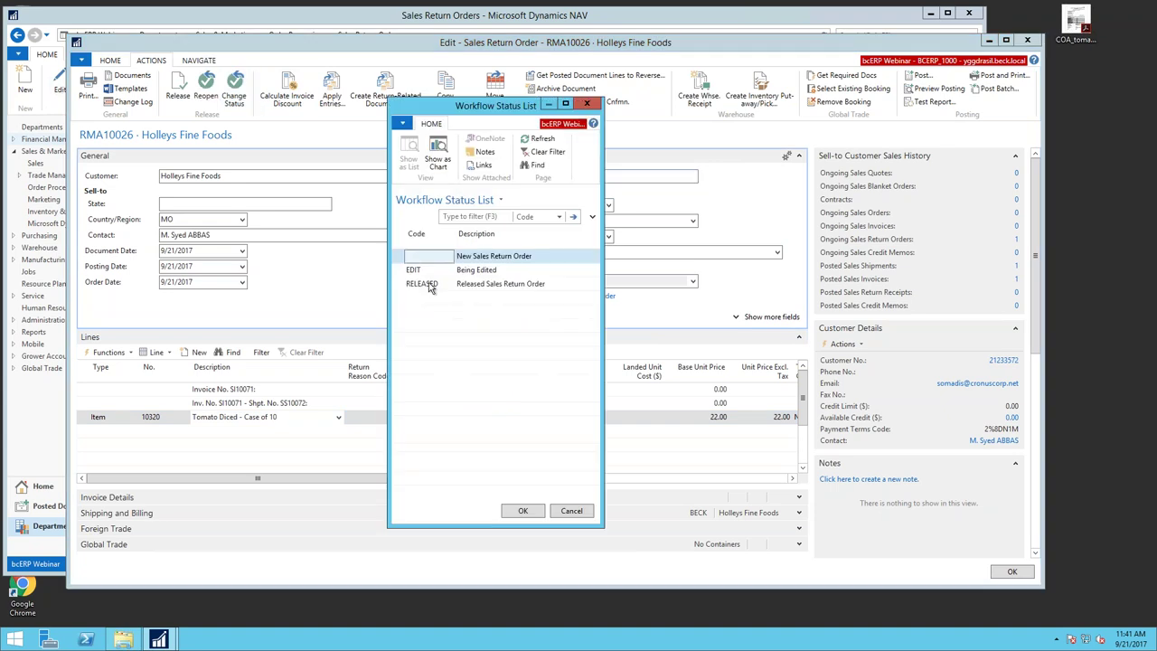
{"action": "left_click", "coordinate": [423, 270]}
{"action": "left_click", "coordinate": [522, 512]}
Step: Set the return order's workflow status to RELEASED and close the order
{"action": "left_click", "coordinate": [234, 95]}
{"action": "double_click", "coordinate": [440, 285]}
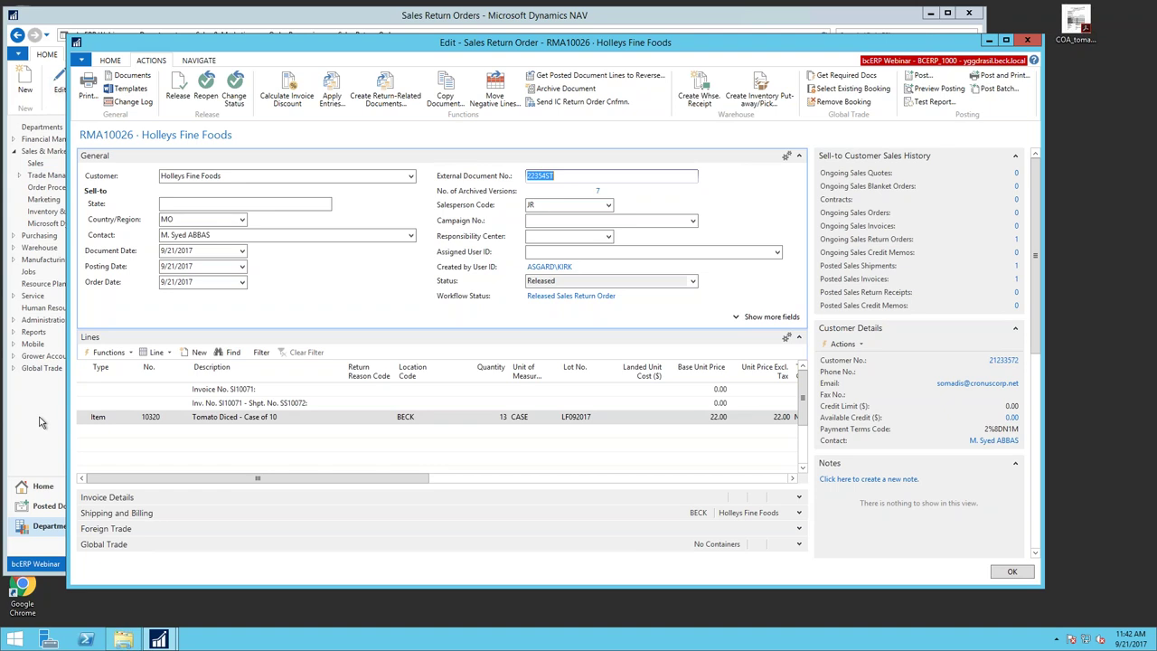
{"action": "left_click", "coordinate": [1028, 39]}
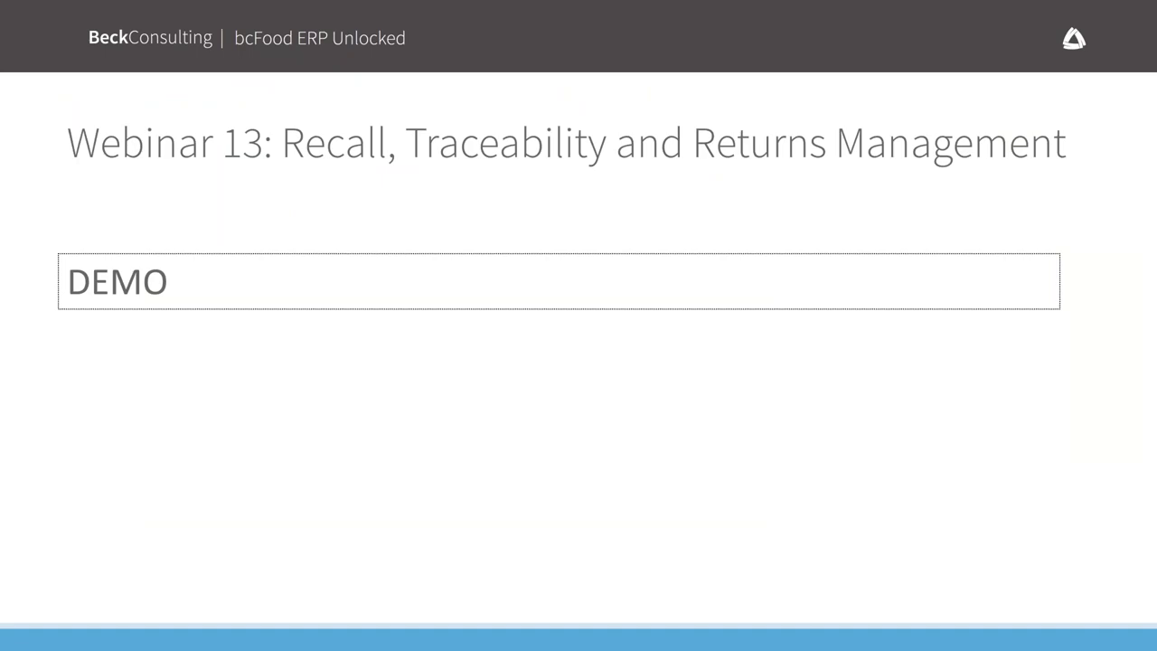
{"action": "key", "text": "Right"}
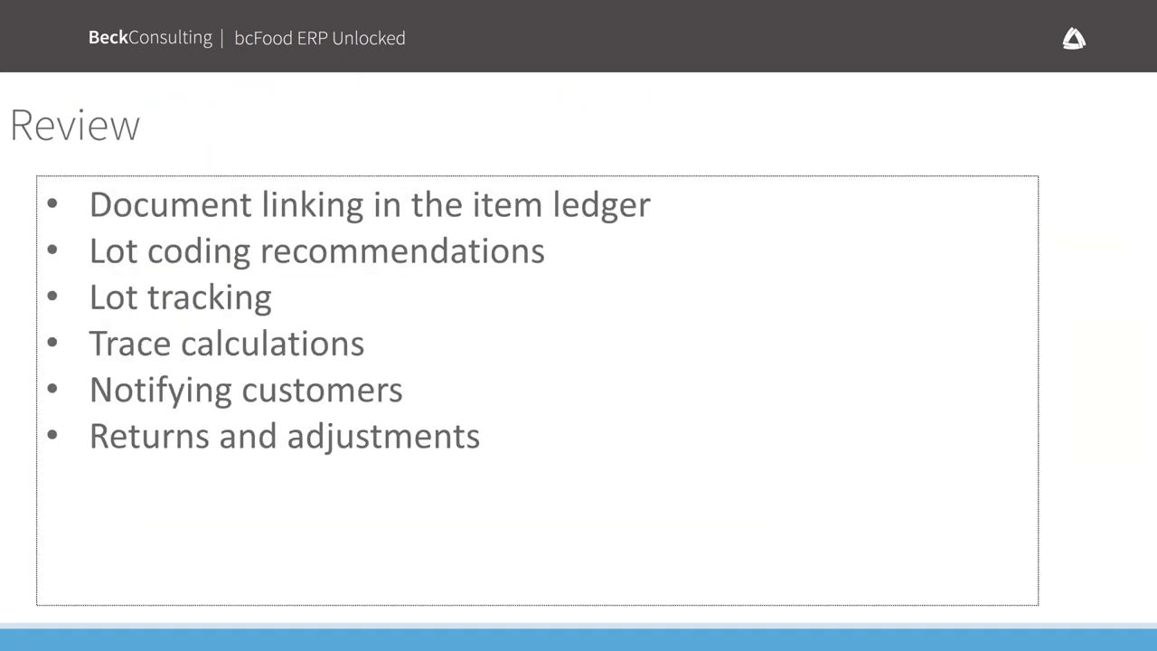